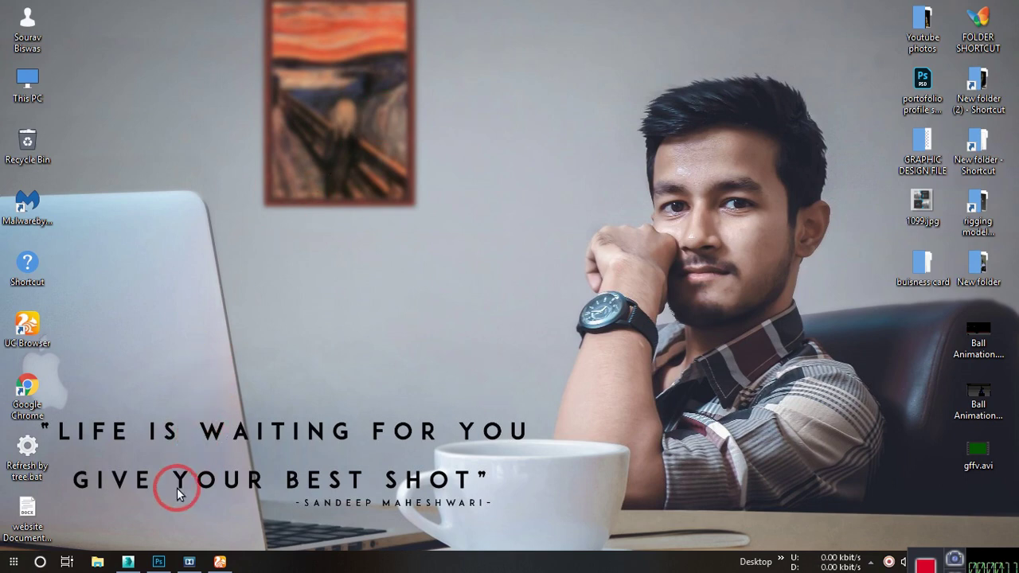
Create a new 1080 × 800 pixel document at 300 ppi.
left_click(158, 562)
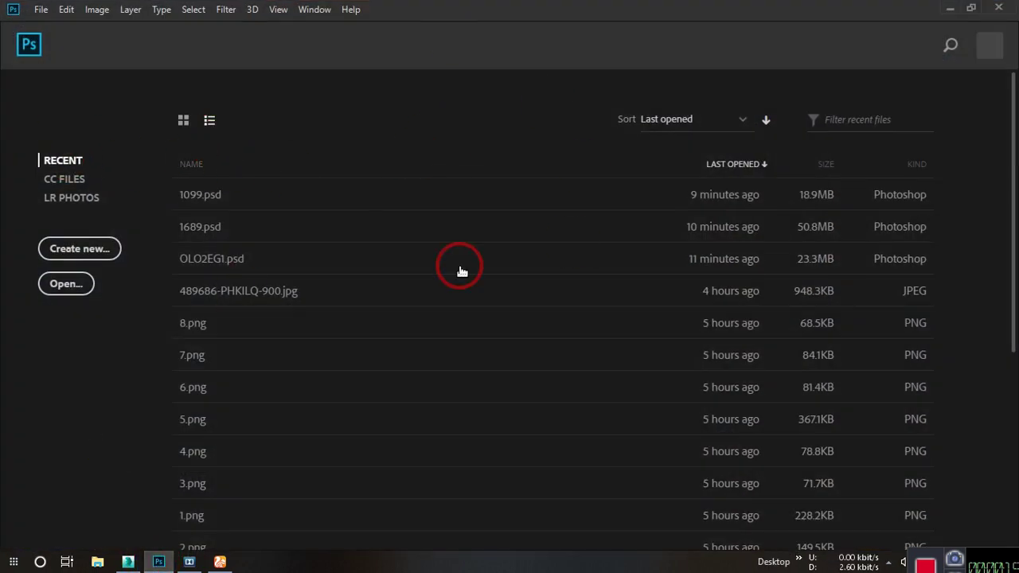
left_click(101, 250)
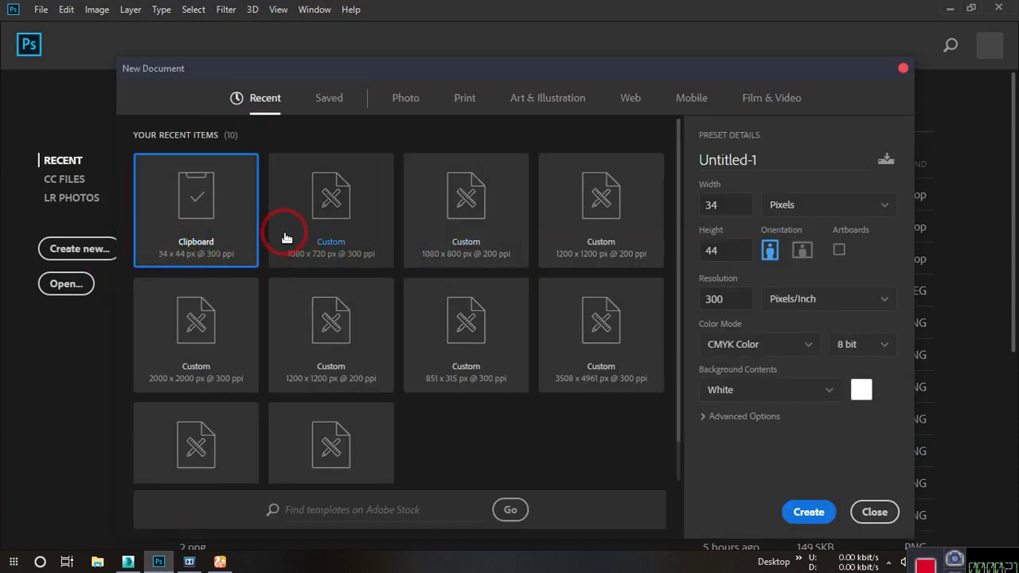
double_click(730, 202)
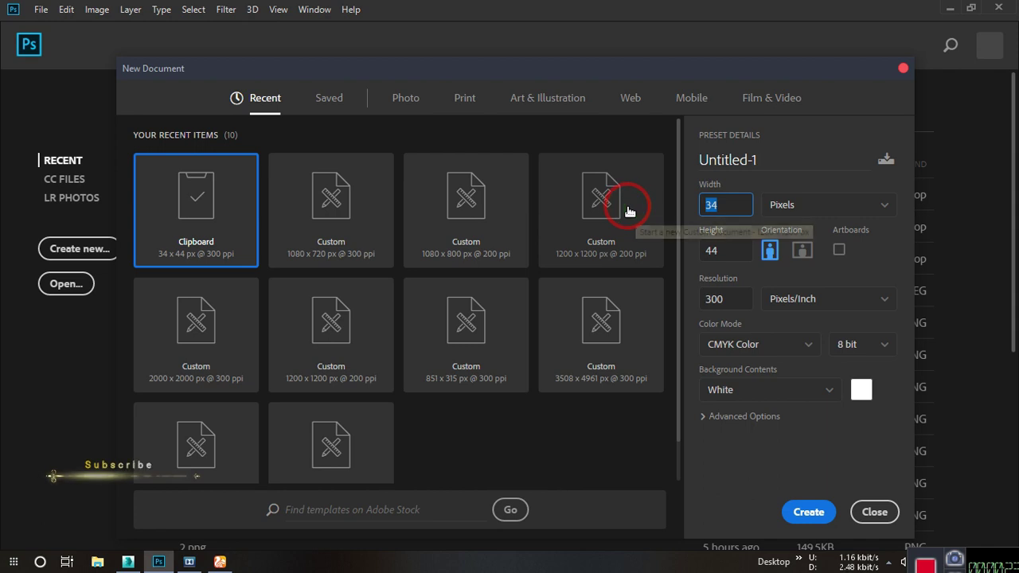
type("1080")
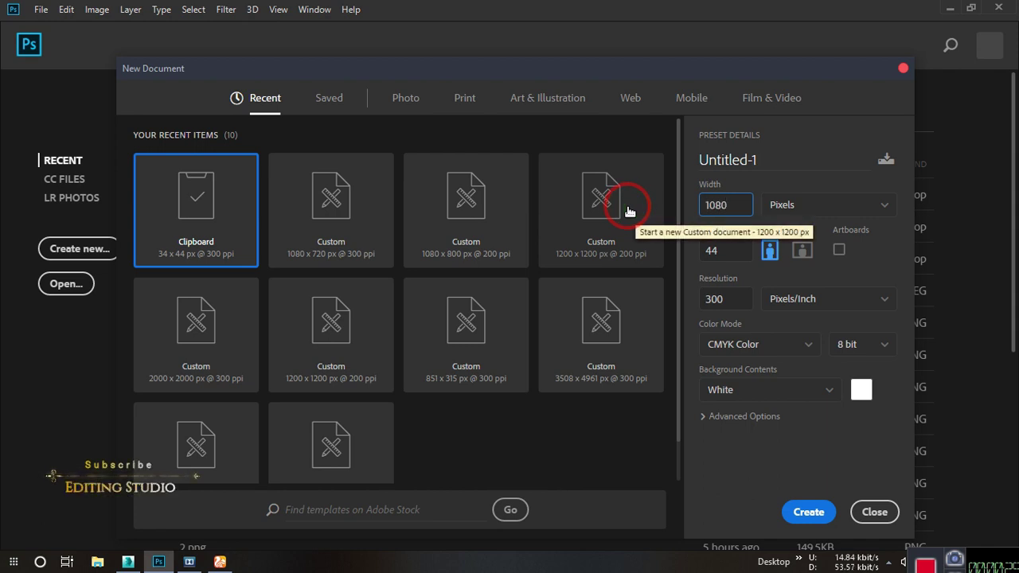
left_click_drag(729, 251, 680, 257)
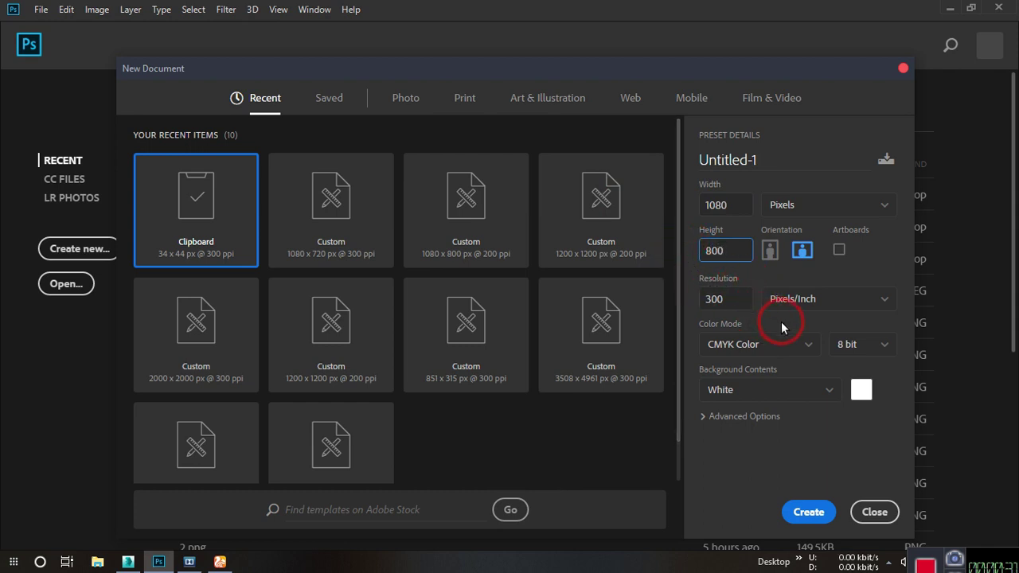
left_click(809, 512)
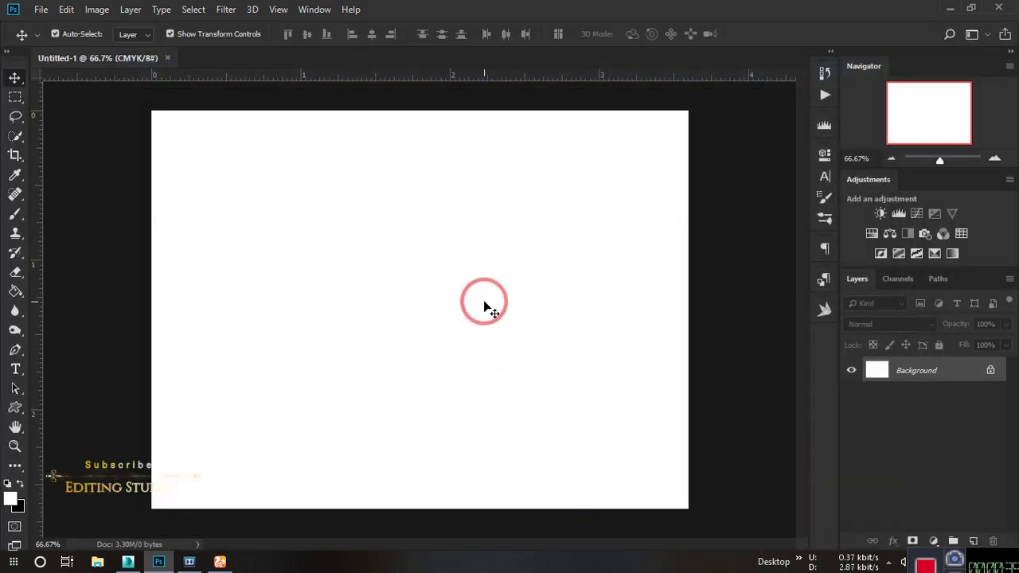
Convert the locked Background into a normal layer and rename it 'background'.
key("ctrl+plus")
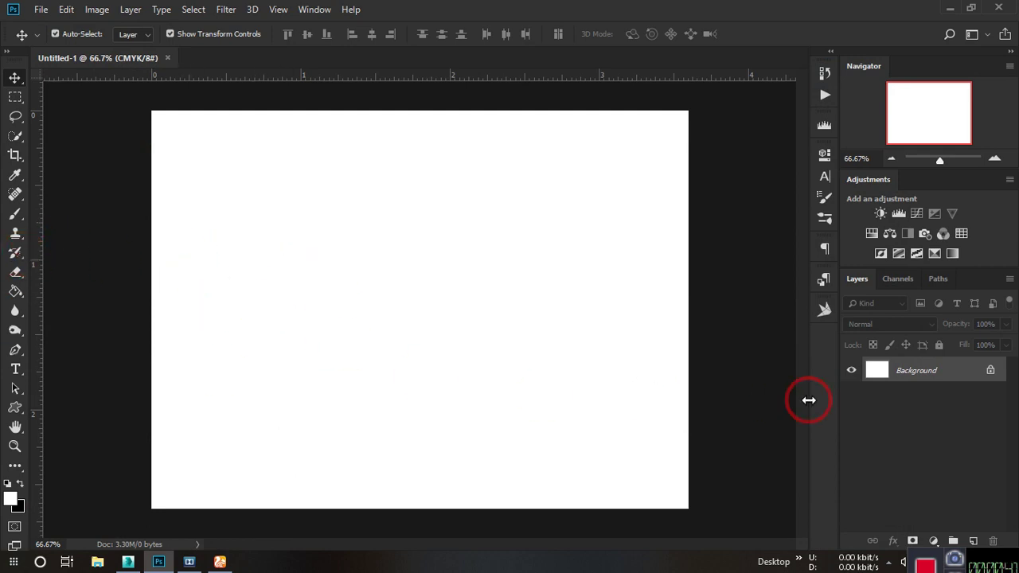
right_click(133, 59)
left_click(99, 159)
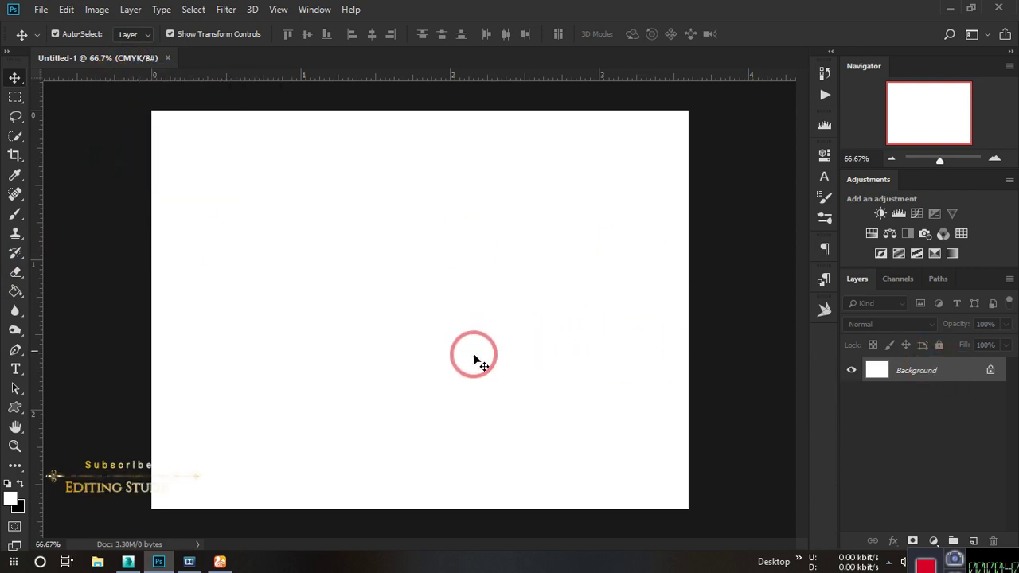
double_click(878, 371)
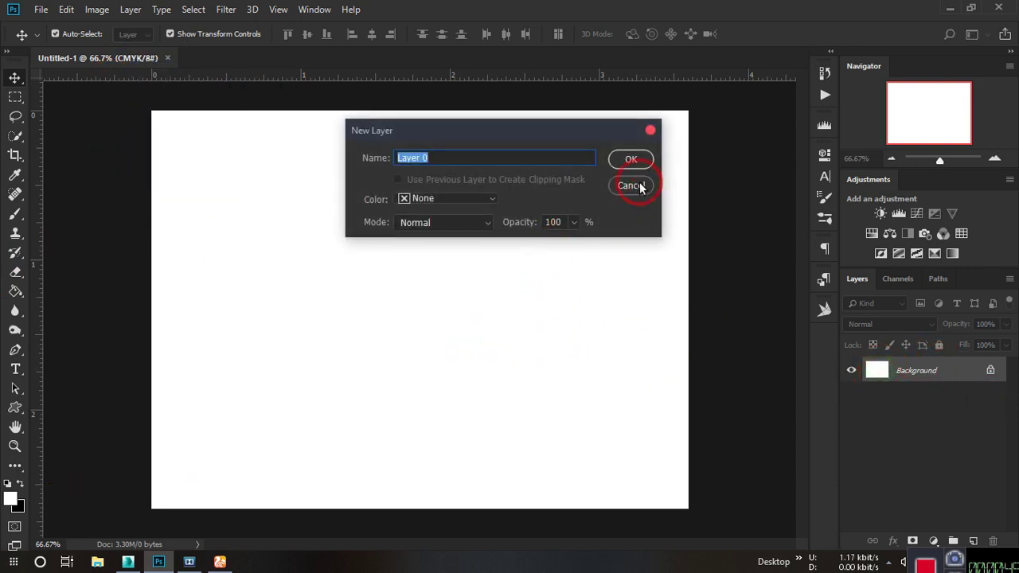
left_click(629, 157)
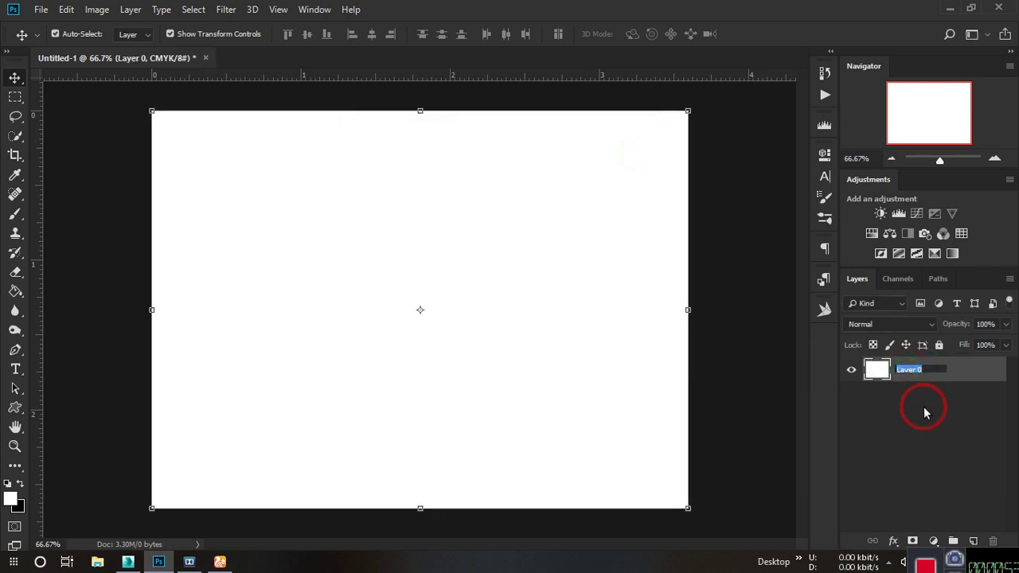
type("background")
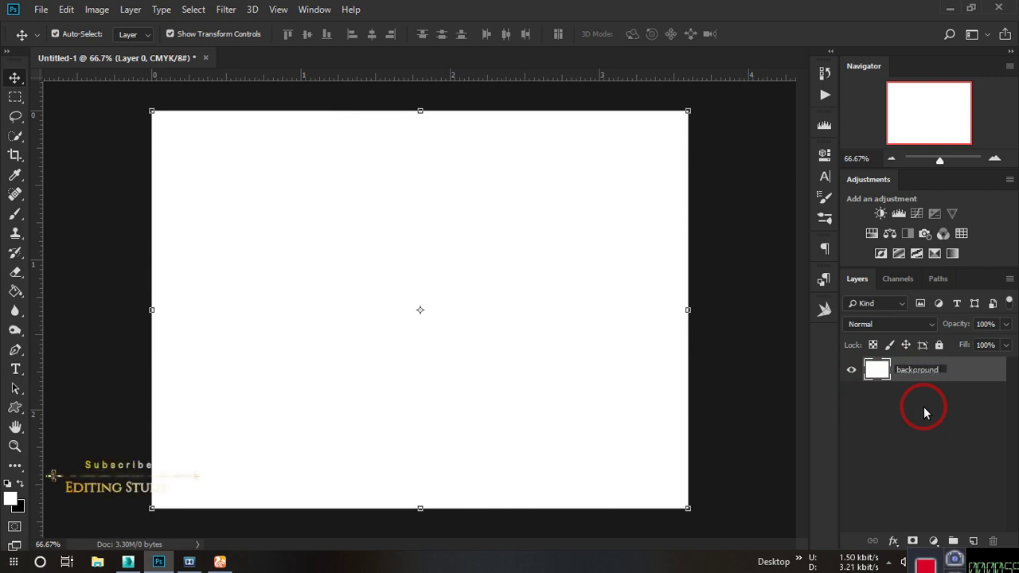
left_click(925, 412)
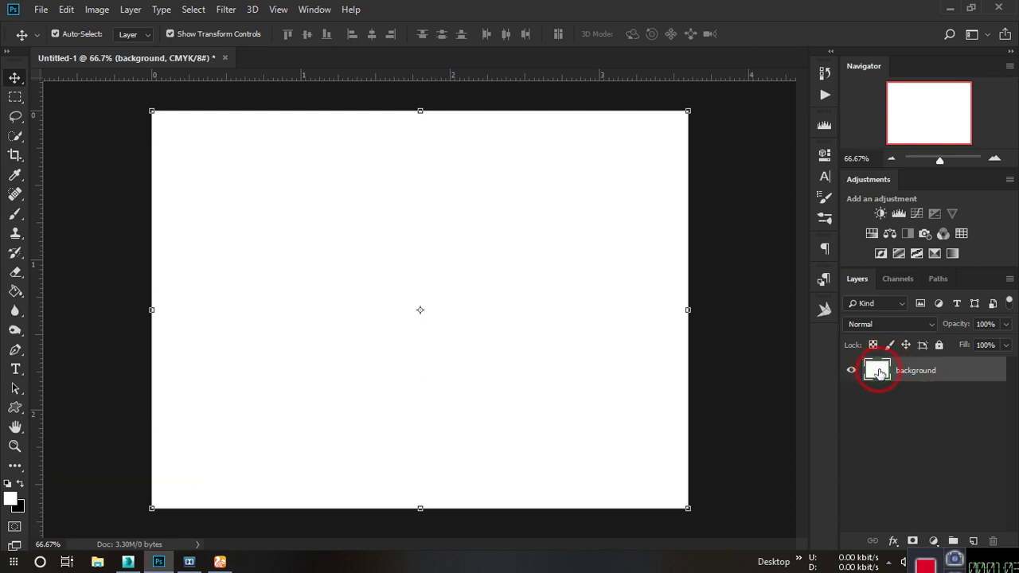
Apply a cyan #00c0ff Color Overlay effect to the background layer.
double_click(878, 372)
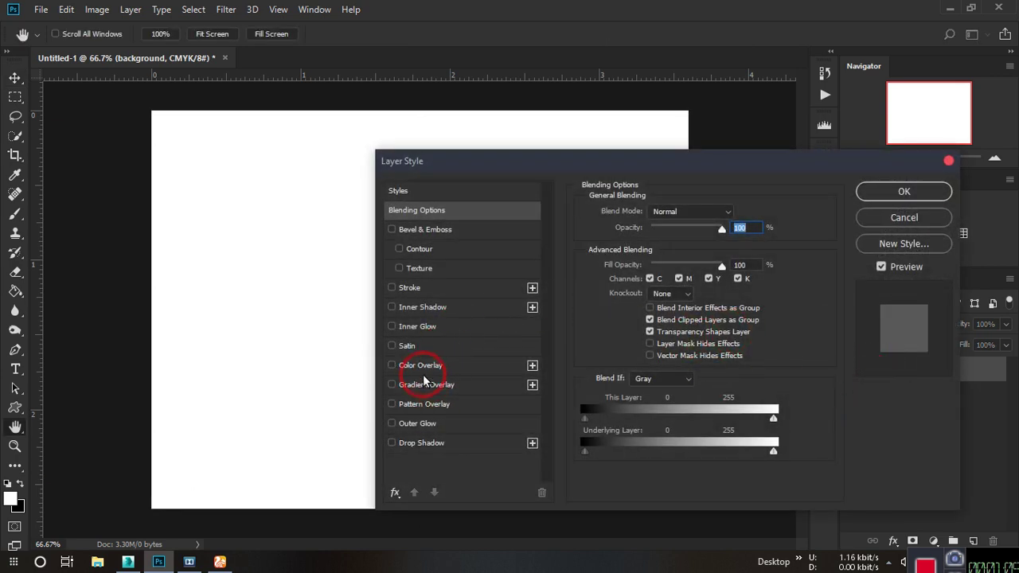
left_click(422, 365)
left_click(736, 214)
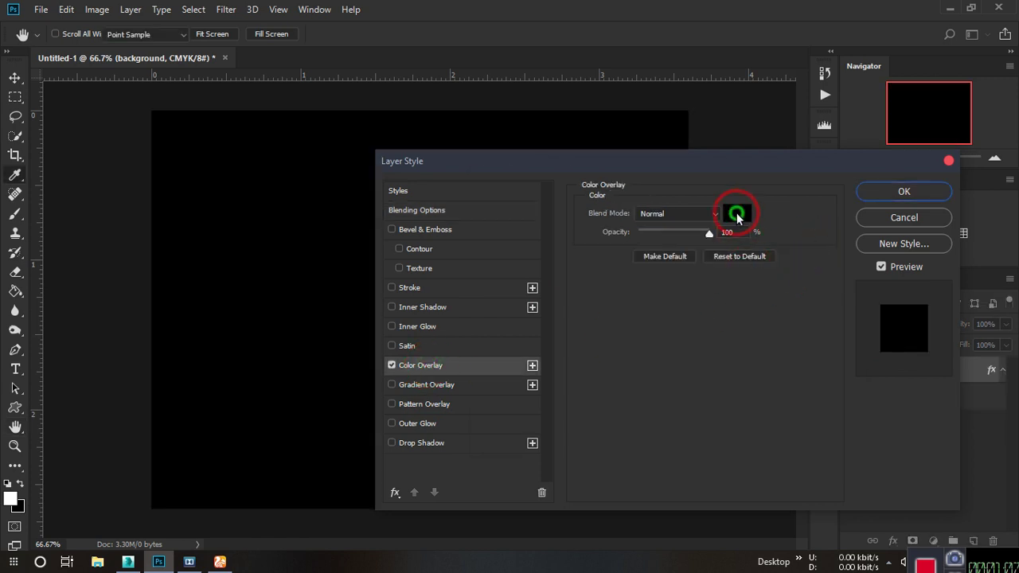
left_click_drag(661, 280, 735, 151)
mouse_move(684, 300)
left_mouse_down()
mouse_move(683, 286)
mouse_move(688, 296)
left_mouse_up()
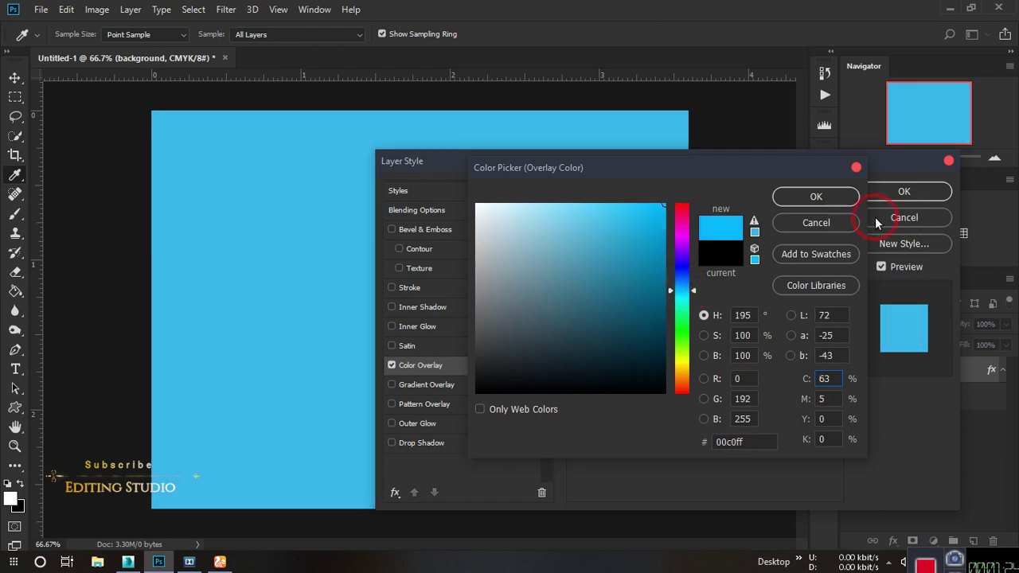
left_click(816, 197)
left_click(905, 191)
key("v")
left_click(406, 266)
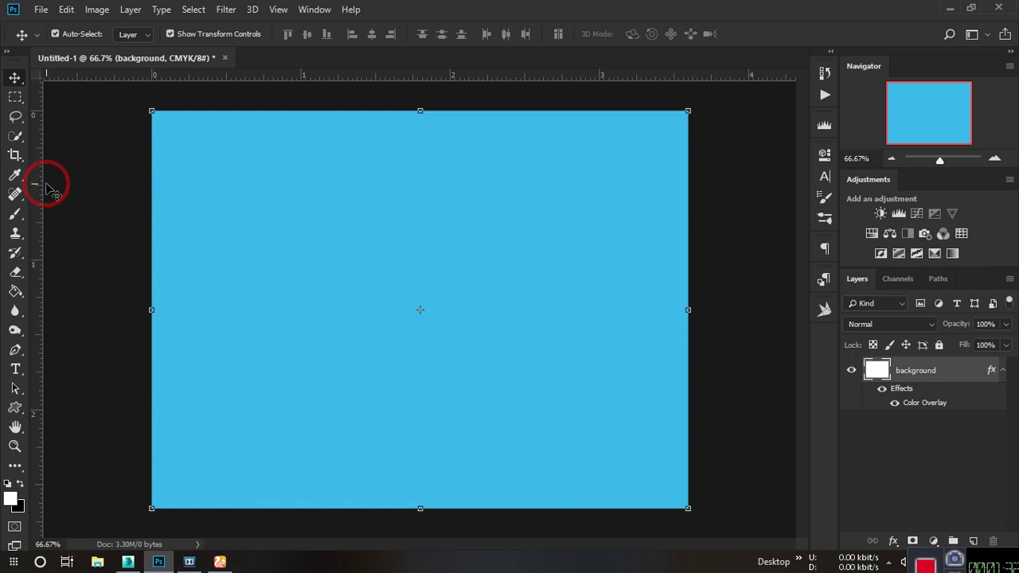
Place guides just inside the left, top, right and bottom edges of the card.
left_click_drag(41, 187, 171, 221)
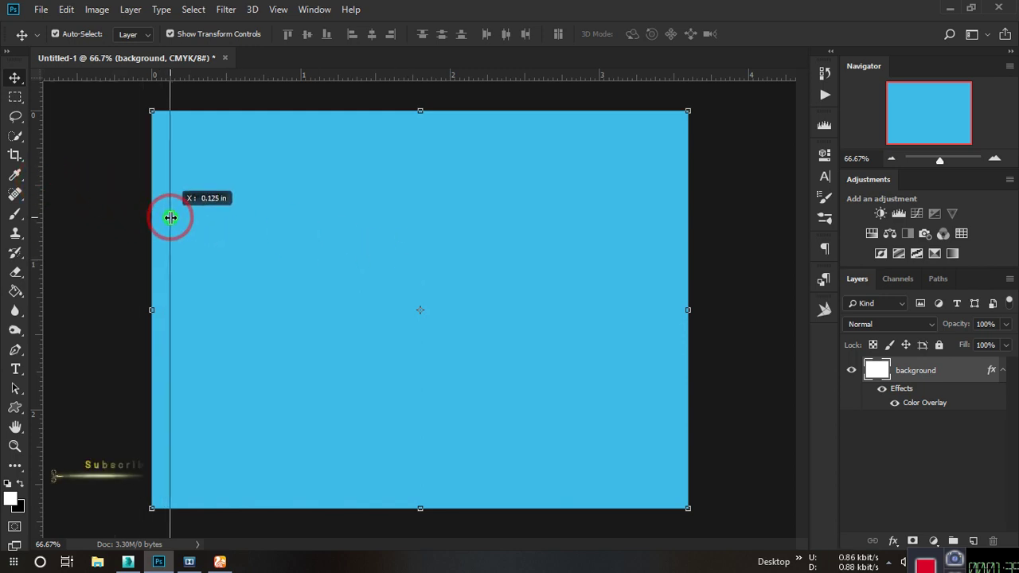
left_click_drag(234, 77, 246, 112)
left_click_drag(36, 250, 694, 296)
left_click_drag(207, 78, 318, 507)
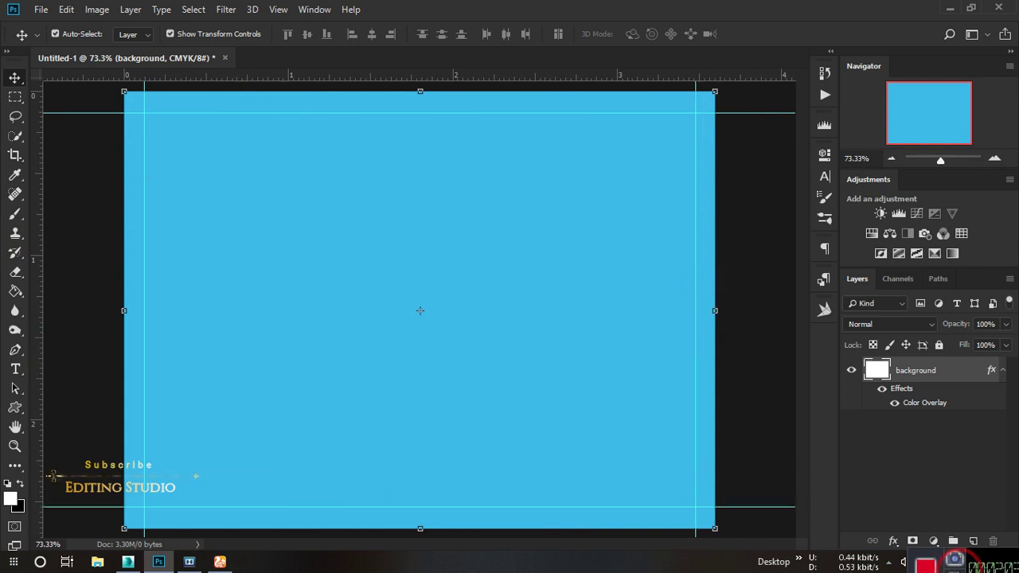
Add a second, inner set of guides on all four sides.
left_click_drag(239, 77, 230, 134)
left_click_drag(35, 189, 166, 191)
left_click_drag(335, 77, 318, 484)
left_click_drag(32, 255, 675, 266)
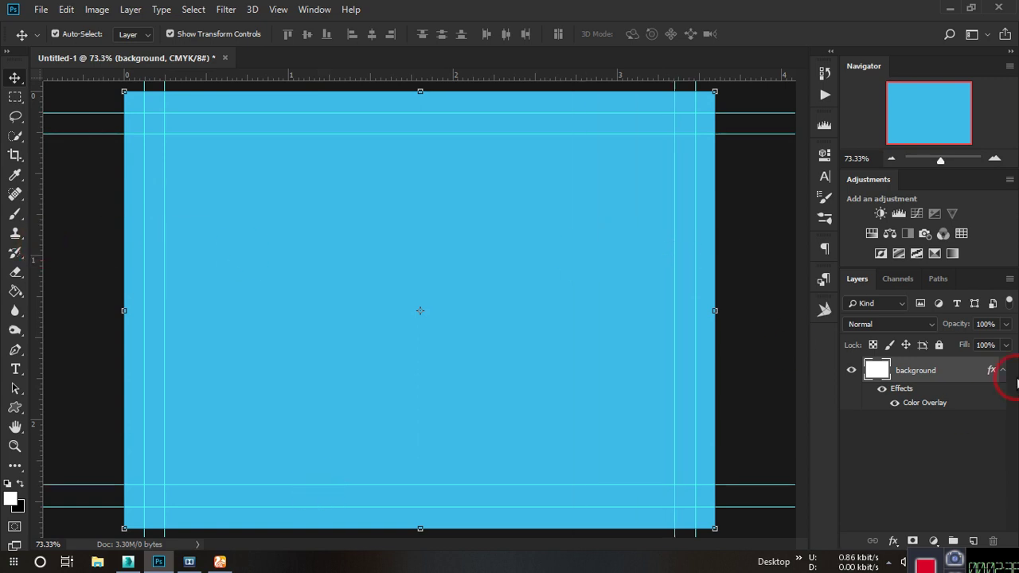
left_click(1002, 371)
scroll(401, 240, "down", 1)
scroll(403, 255, "up", 1)
scroll(403, 255, "down", 1)
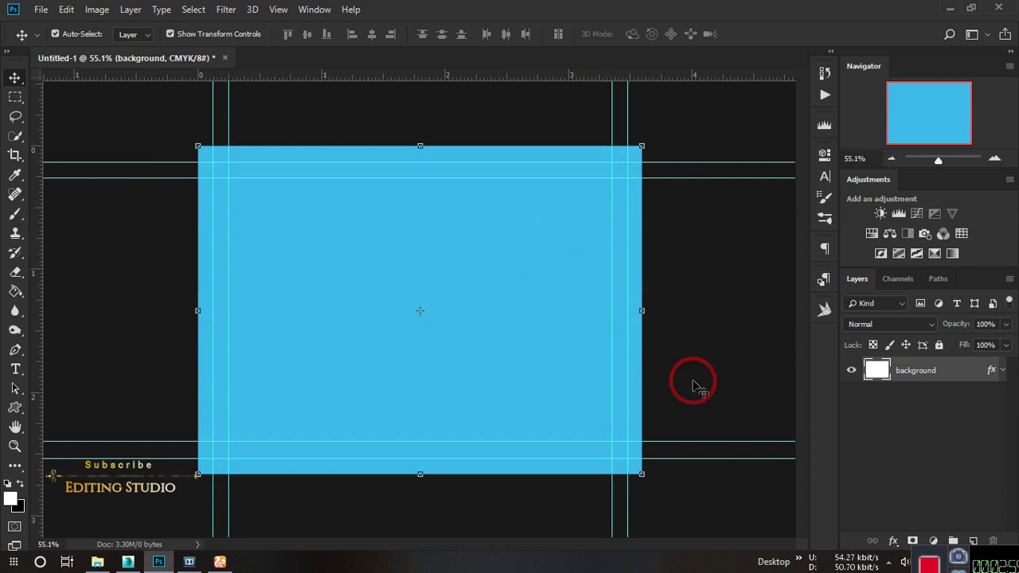
Add a new empty Layer 1 above the background layer.
left_click(974, 540)
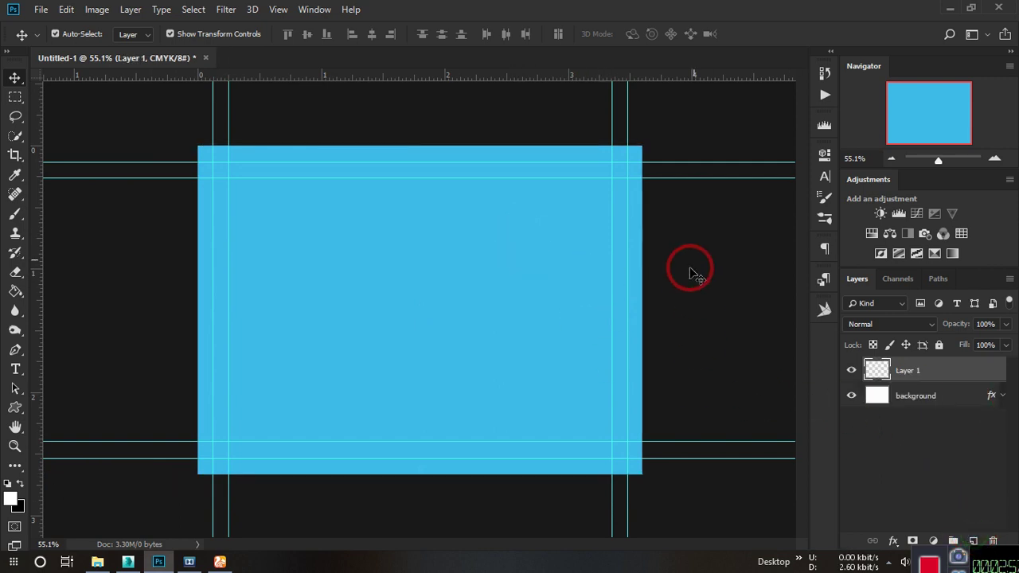
left_click(15, 350)
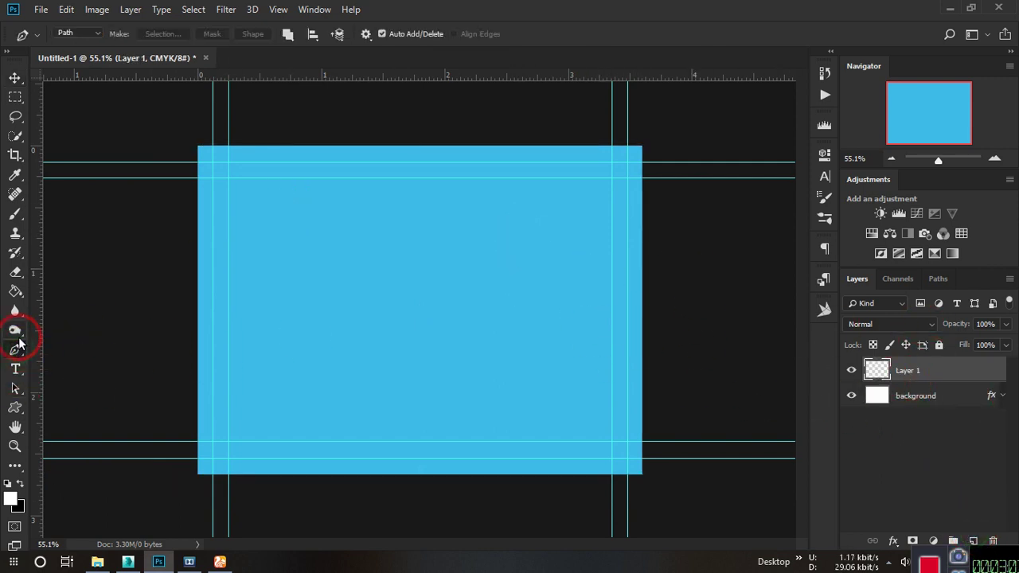
left_click(14, 77)
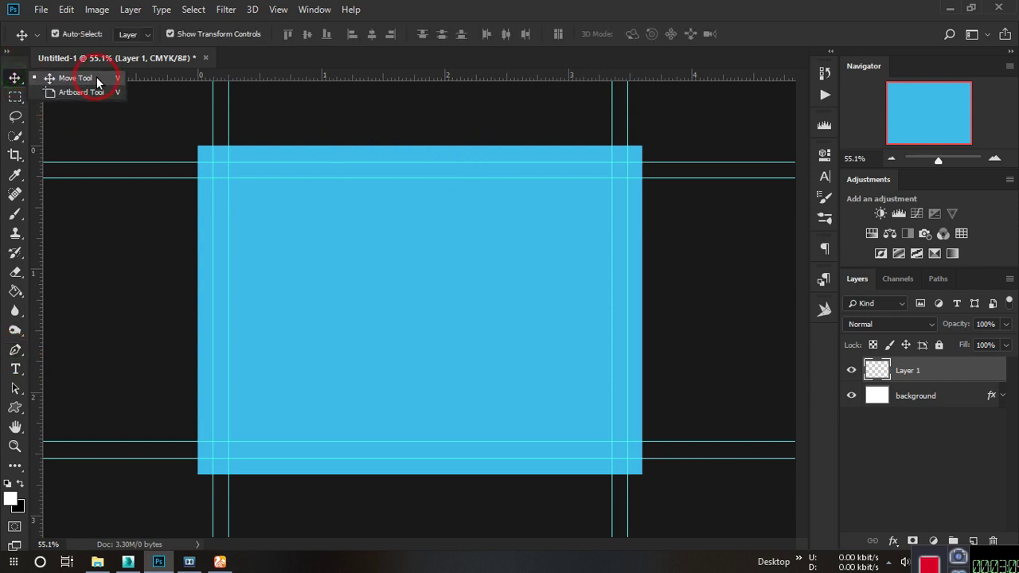
left_click(48, 75)
left_click(421, 144)
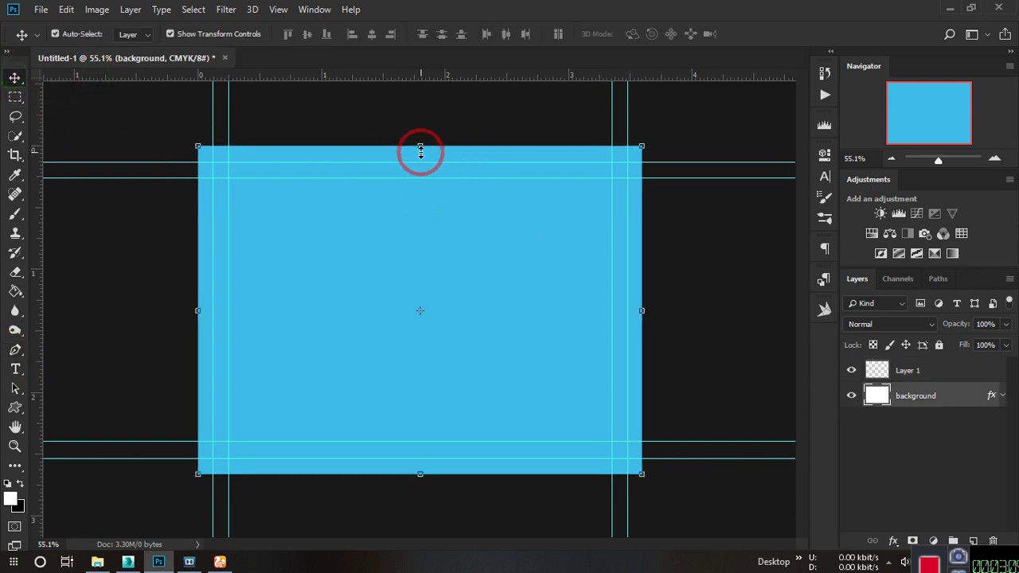
left_click(15, 350)
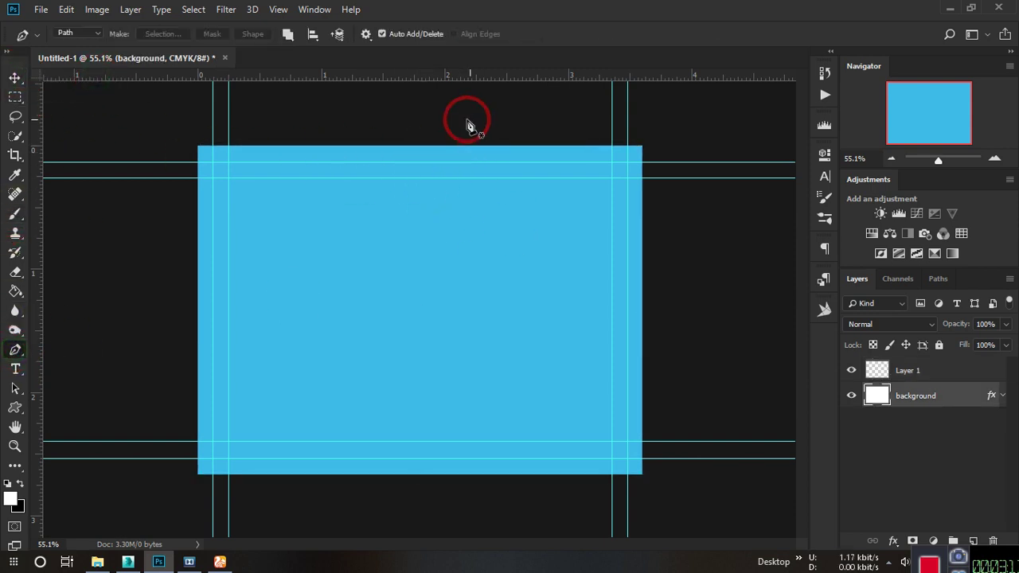
Pen-draw a closed chevron path over the card's right side and load it as a selection.
left_click(425, 146)
left_click(323, 300)
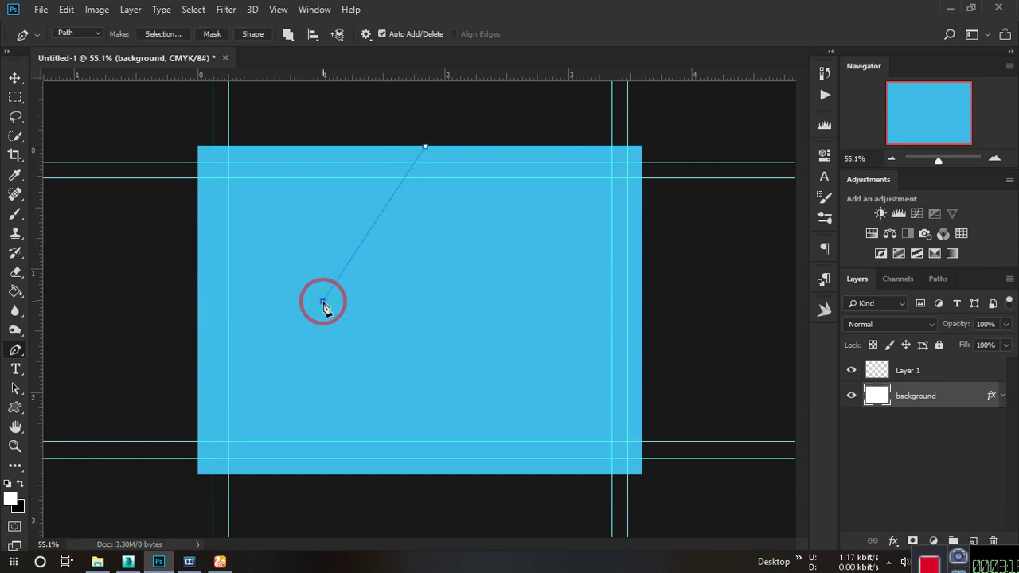
left_click(415, 476)
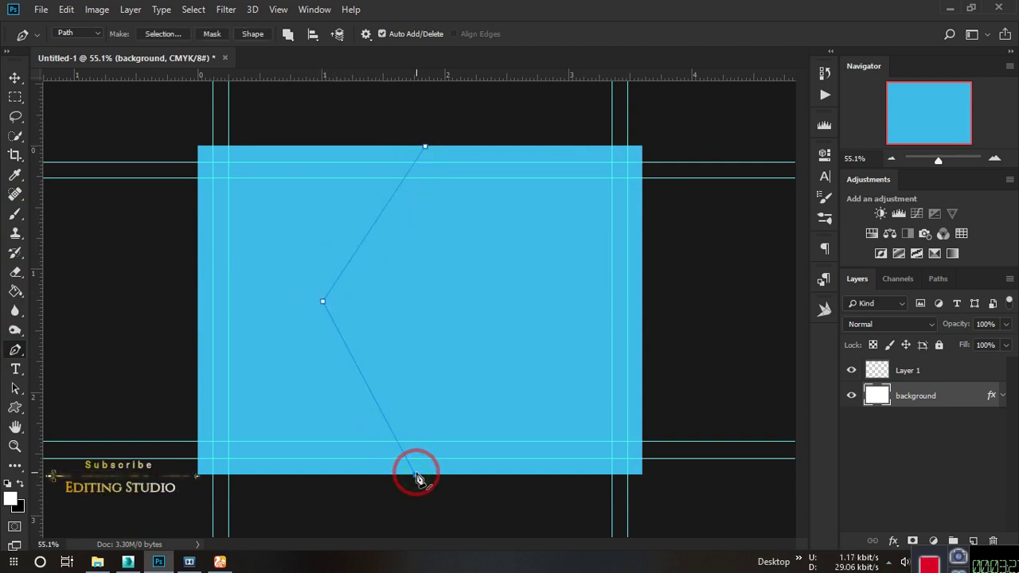
left_click(671, 493)
left_click(738, 297)
left_click(713, 101)
left_click(425, 147)
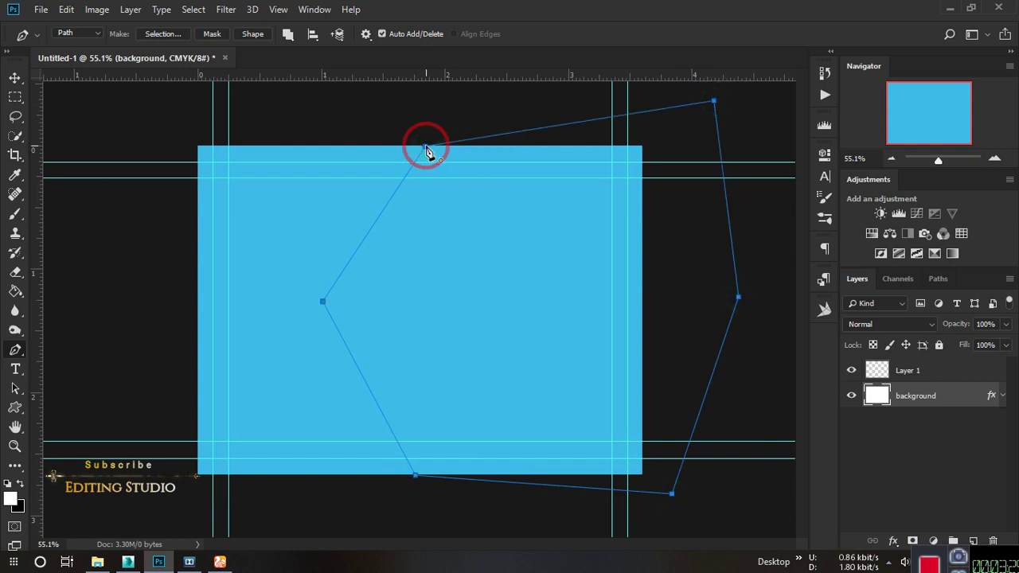
left_click(943, 364)
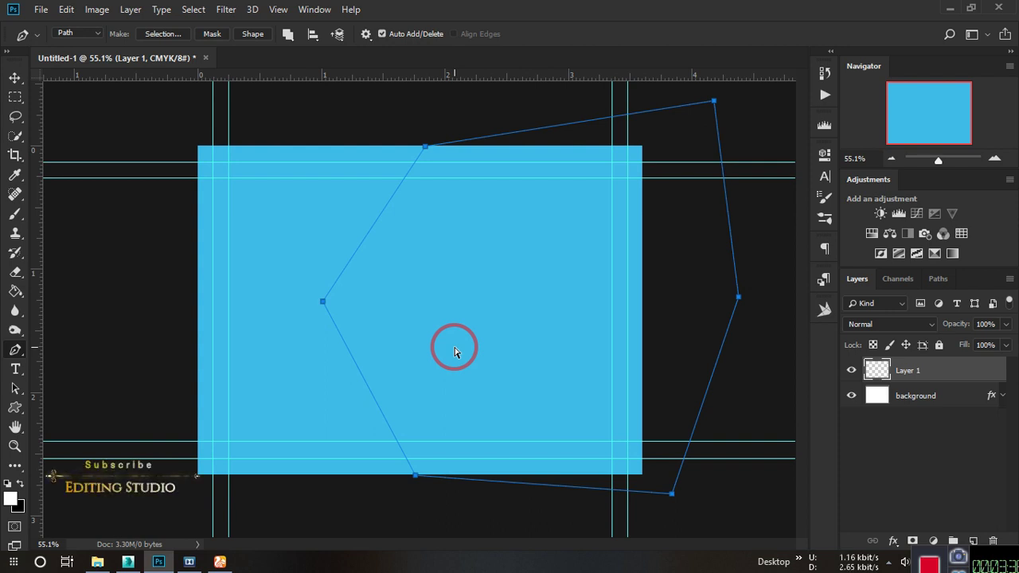
key("ctrl+Return")
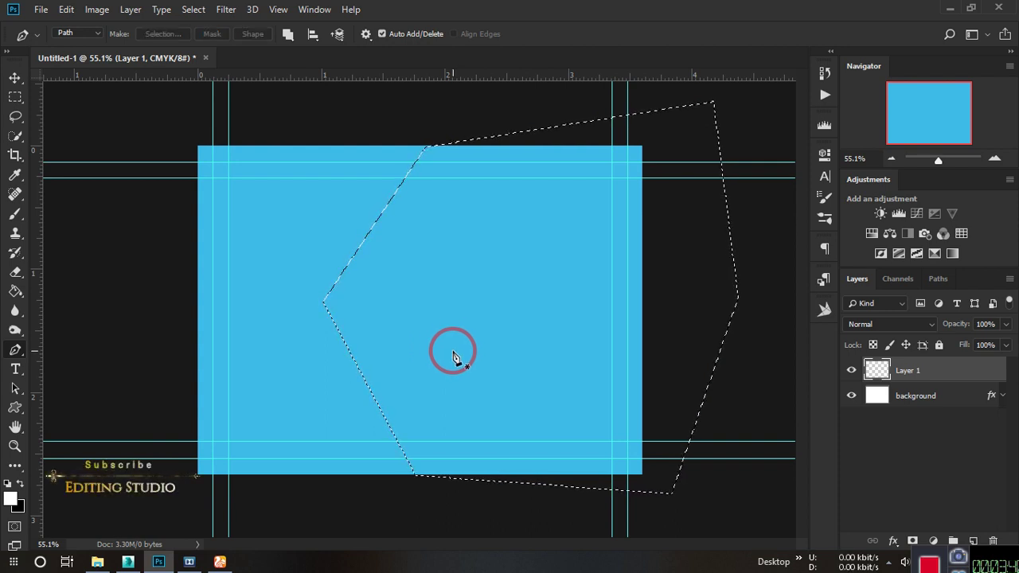
Fill the chevron selection on Layer 1 with dark grey #4a4a4a, then deselect.
left_click(27, 511)
left_click(810, 376)
left_click_drag(482, 312, 460, 324)
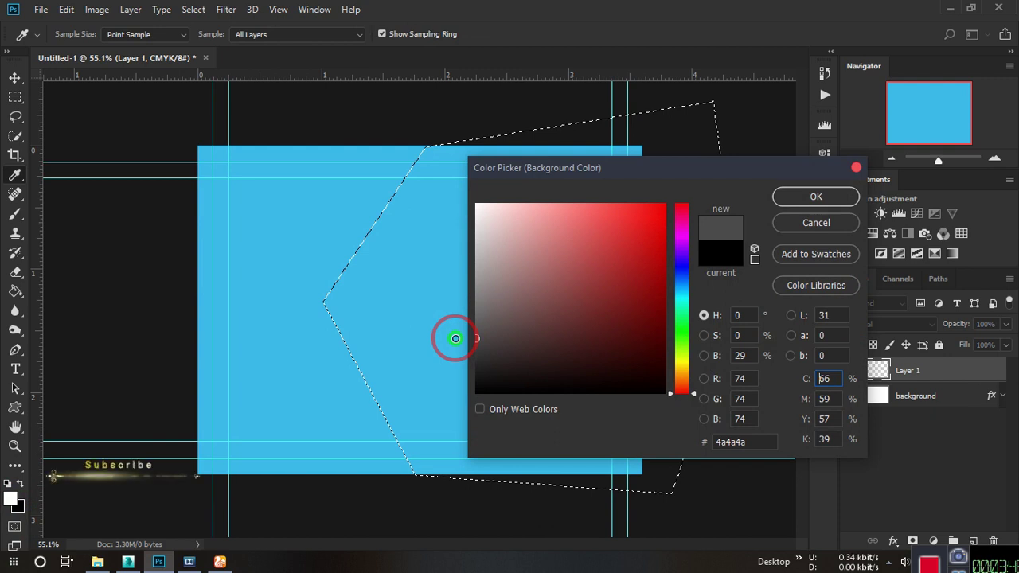
left_click(817, 203)
key("p")
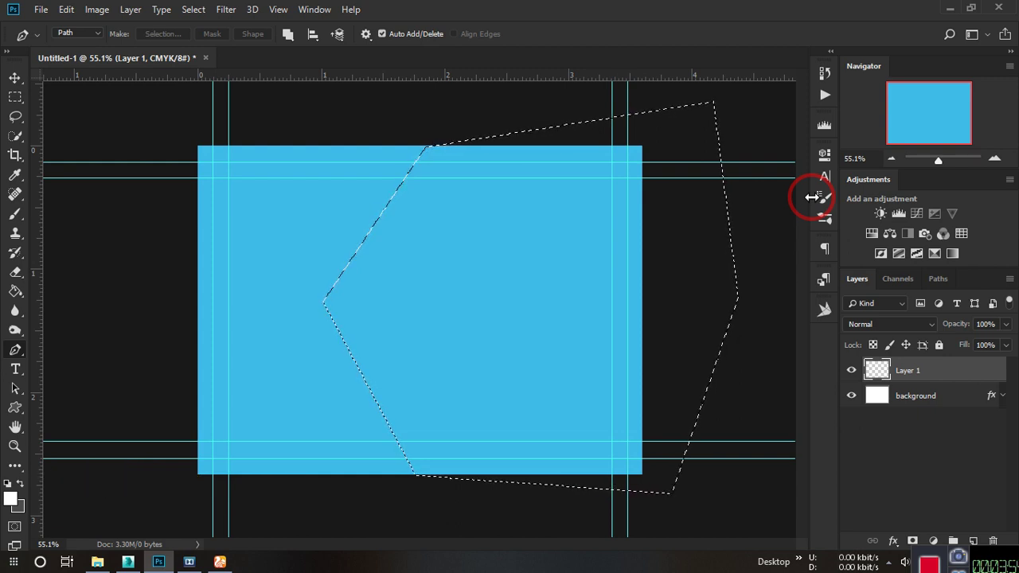
key("alt+BackSpace")
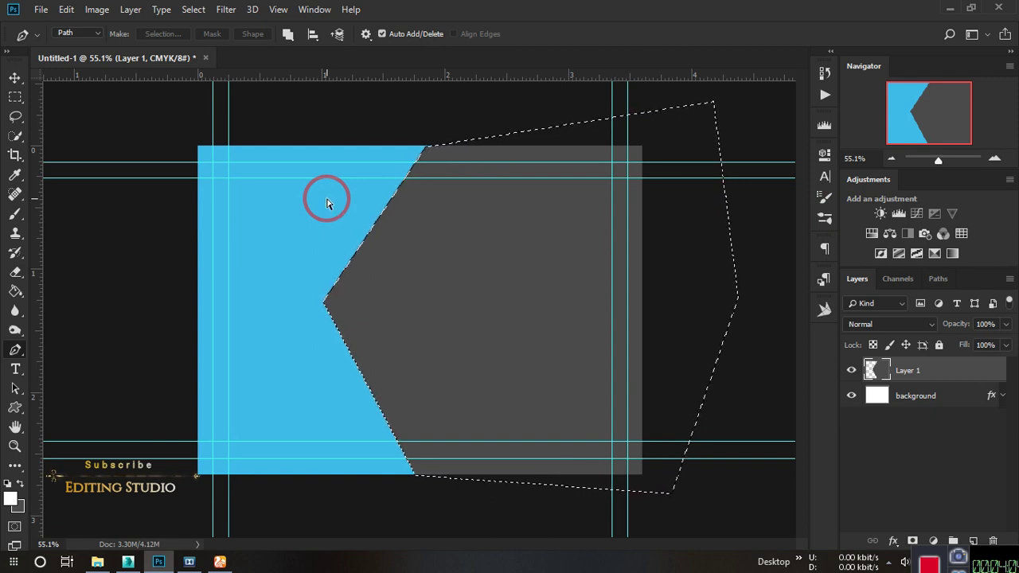
key("ctrl+d")
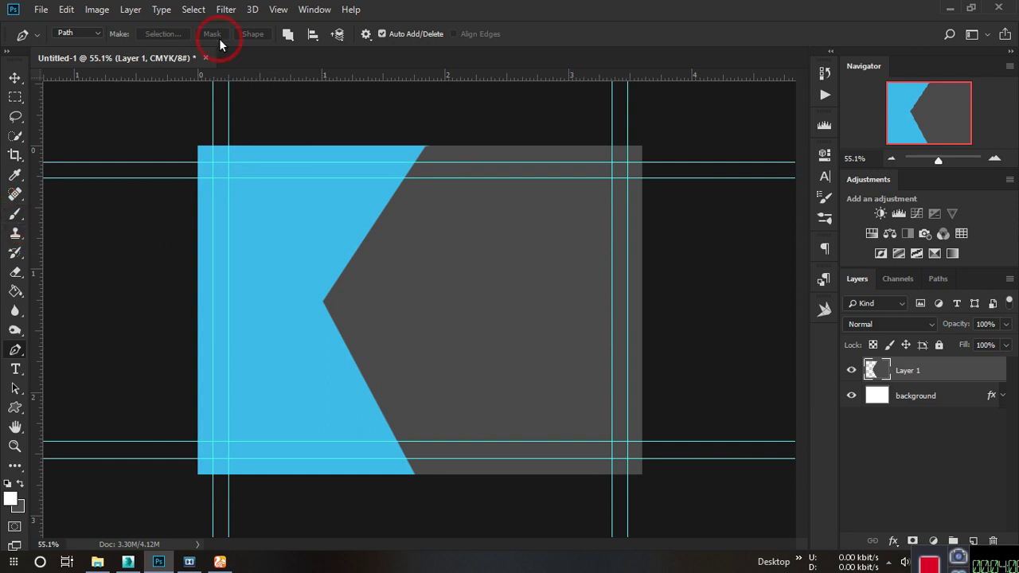
left_click_drag(39, 228, 427, 282)
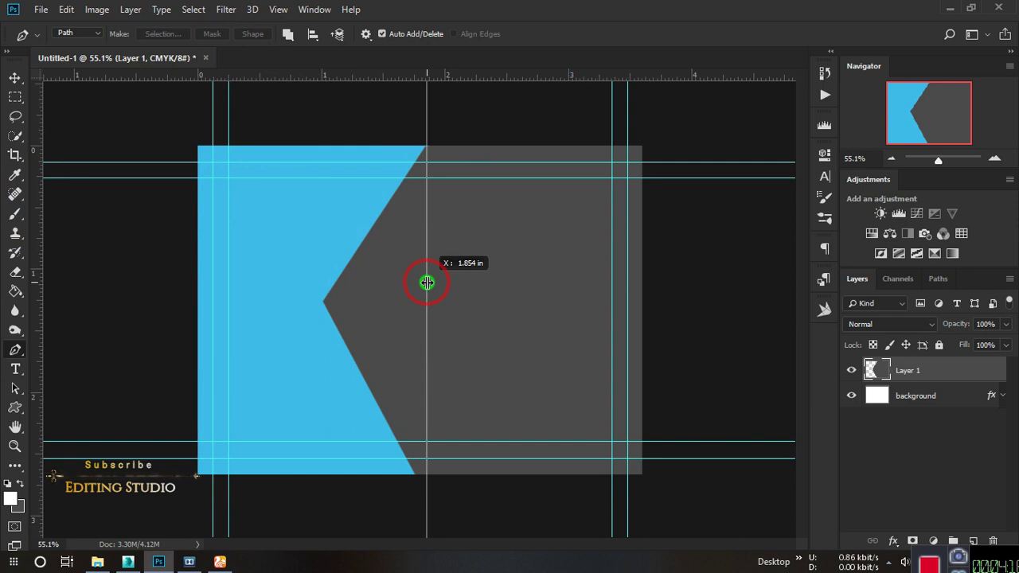
left_click_drag(426, 283, 427, 283)
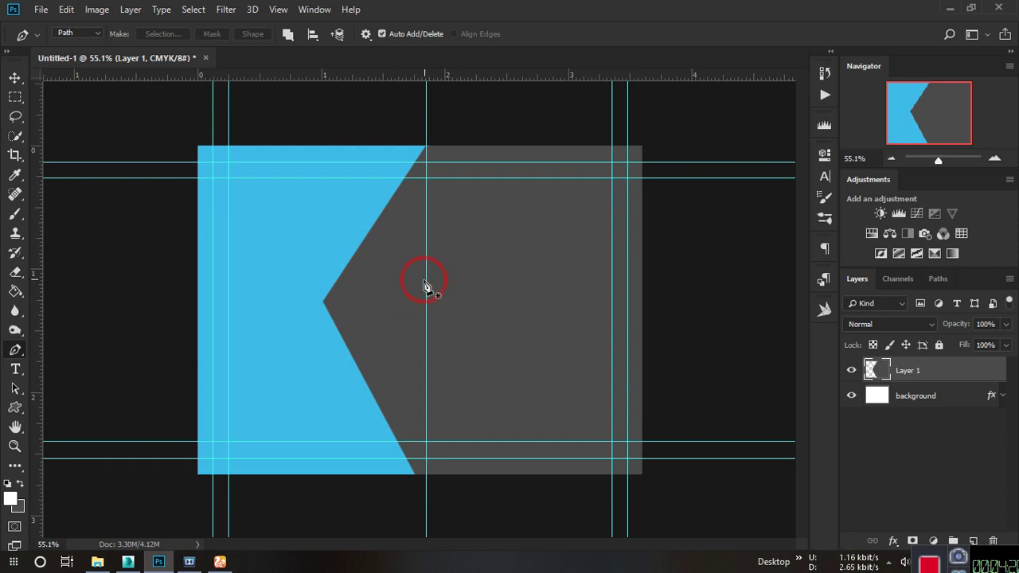
left_click(16, 79)
left_click_drag(427, 107, 4, 109)
left_click(130, 292)
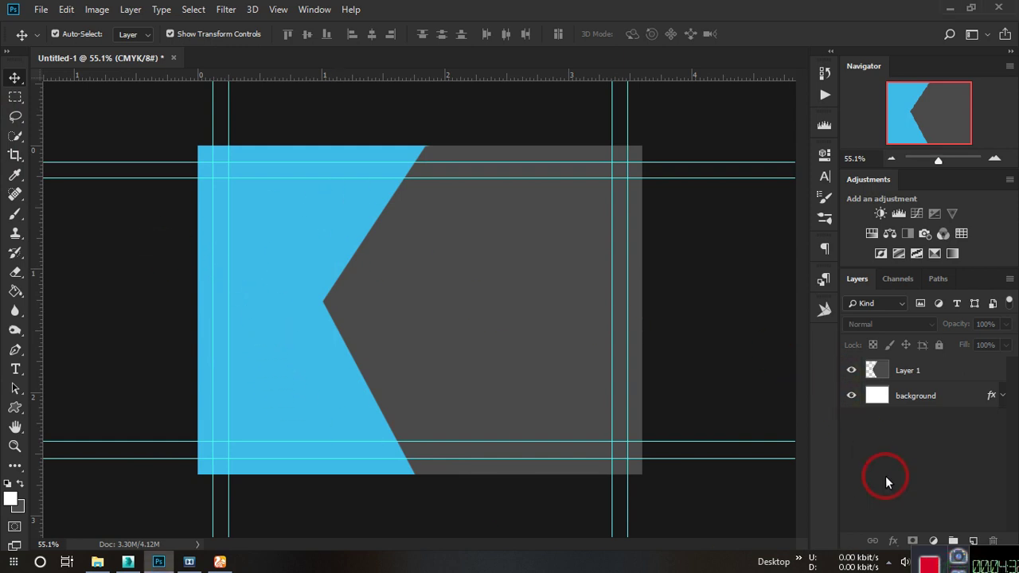
Add a new Layer 2 and a horizontal guide through the chevron's tip.
left_click(969, 537)
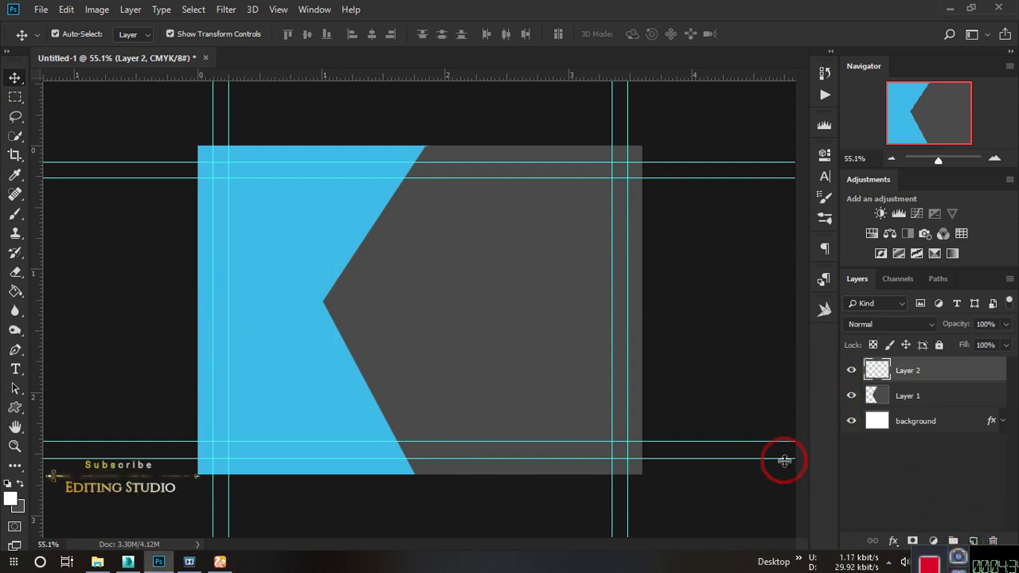
left_click(14, 349)
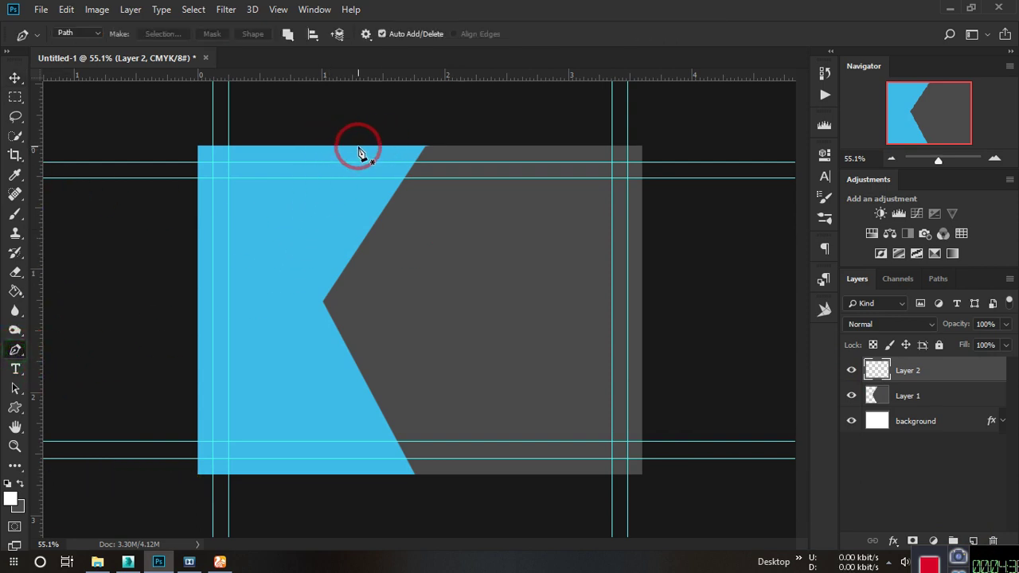
left_click(15, 77)
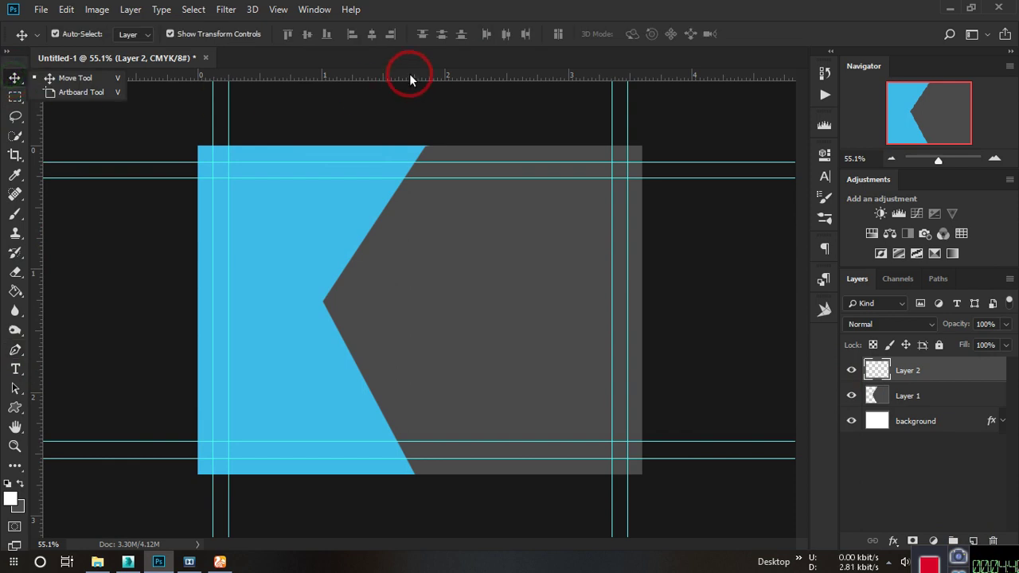
left_click_drag(410, 80, 399, 300)
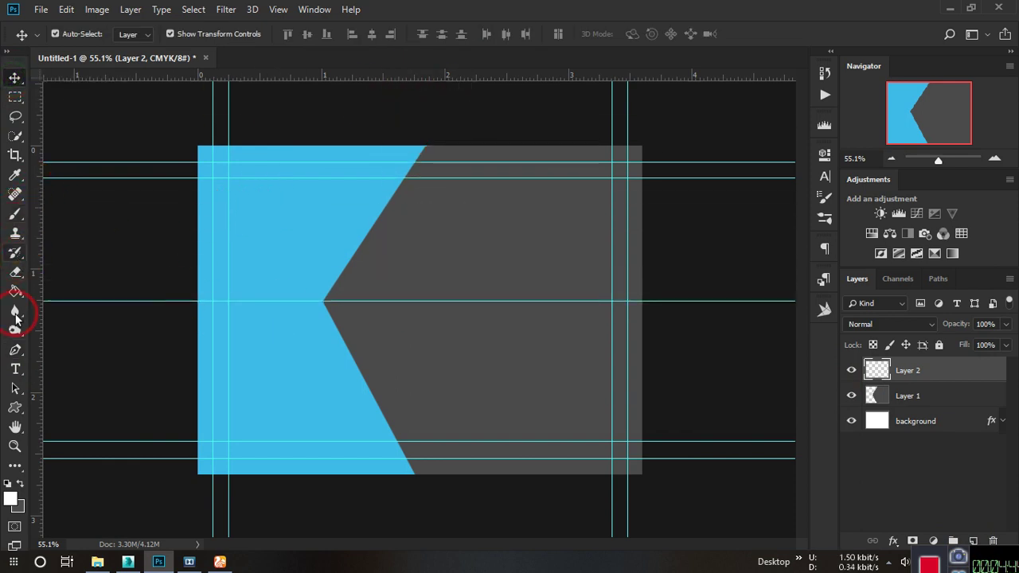
left_click(15, 350)
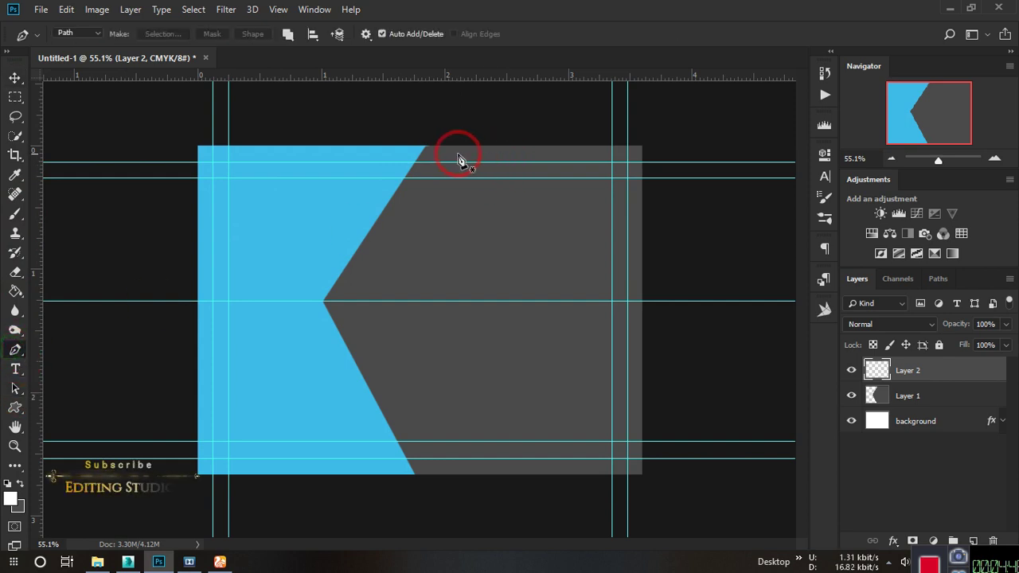
Pen-draw the closed left chevron path and load it as a selection.
left_click(355, 147)
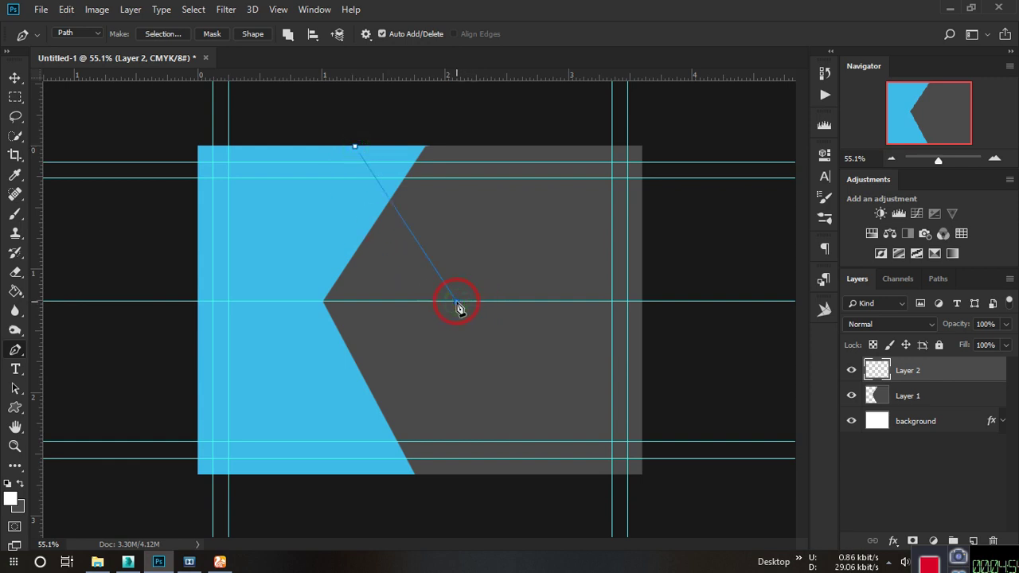
left_click(362, 472)
left_click(159, 502)
left_click(121, 271)
left_click(93, 121)
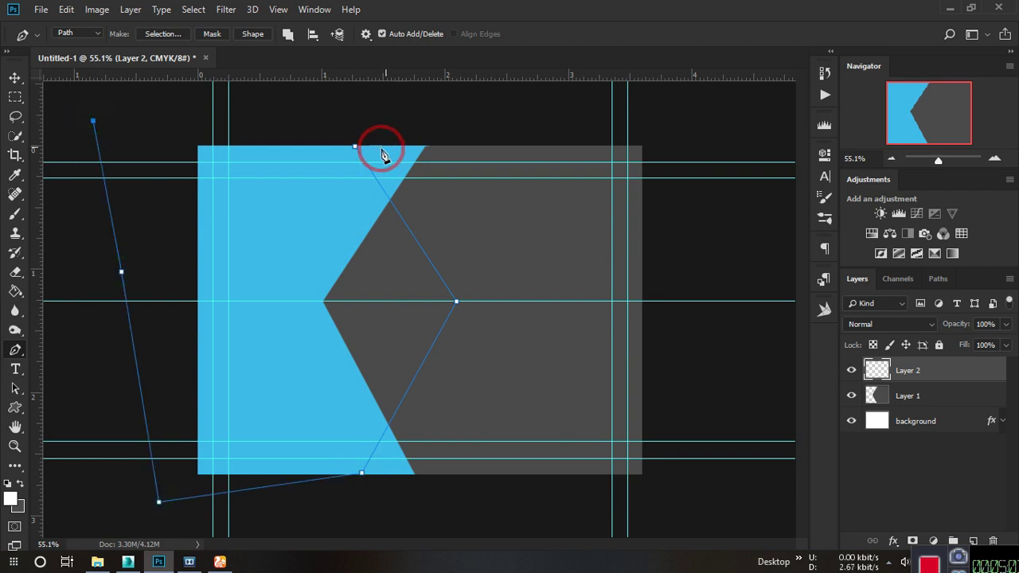
left_click(355, 147)
left_click_drag(279, 141, 300, 122)
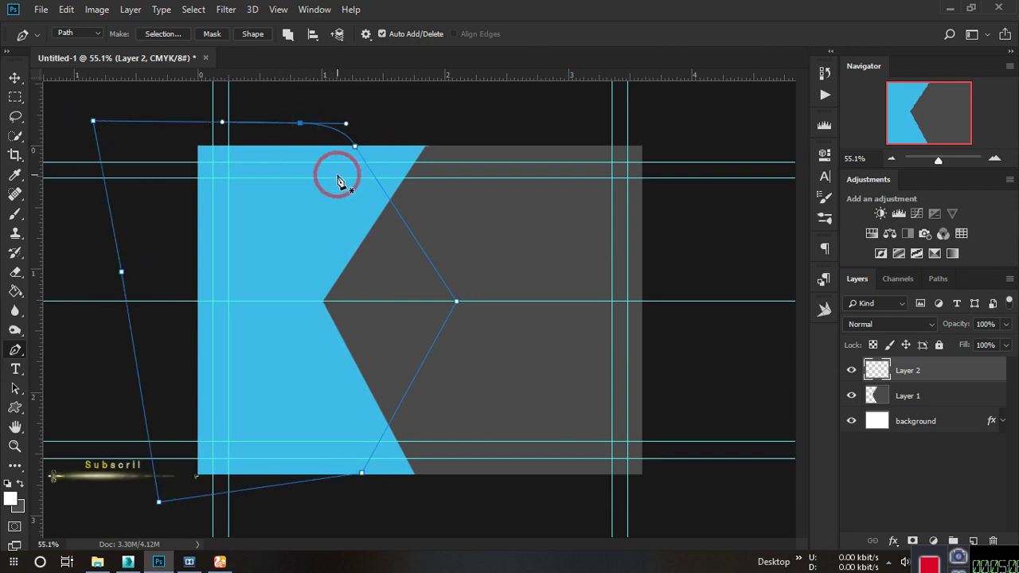
key("ctrl+Return")
Fill the selection with light grey #eaeaea, then deselect.
left_click(18, 506)
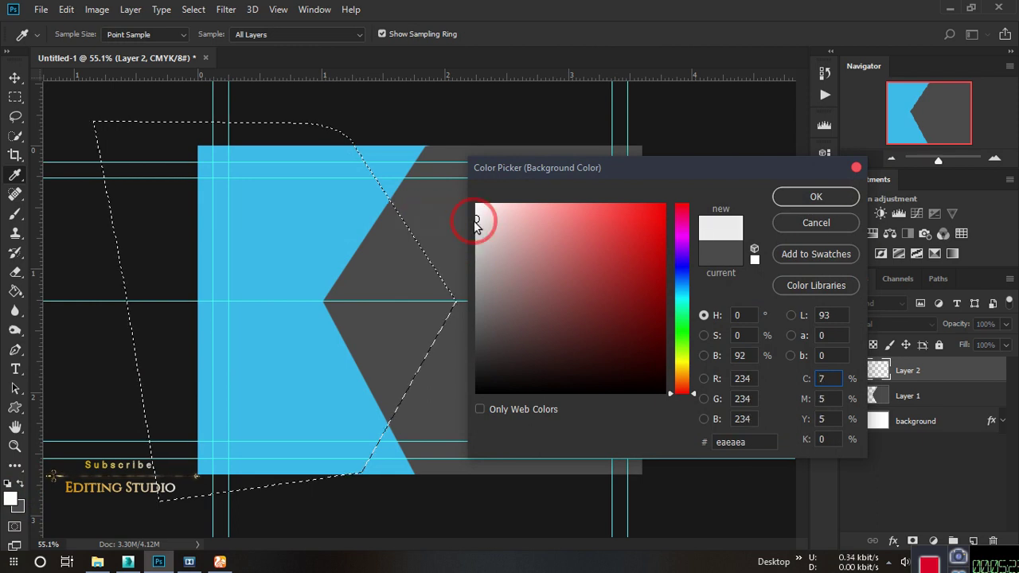
left_click_drag(477, 225, 456, 226)
left_click(825, 199)
key("ctrl+BackSpace")
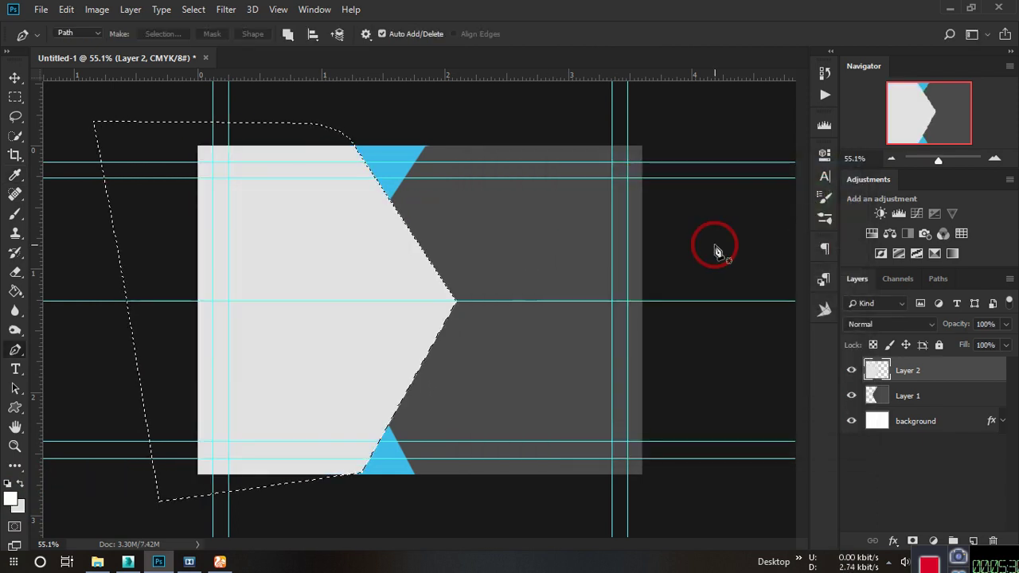
key("ctrl+d")
scroll(354, 202, "up", 5)
scroll(358, 204, "down", 4)
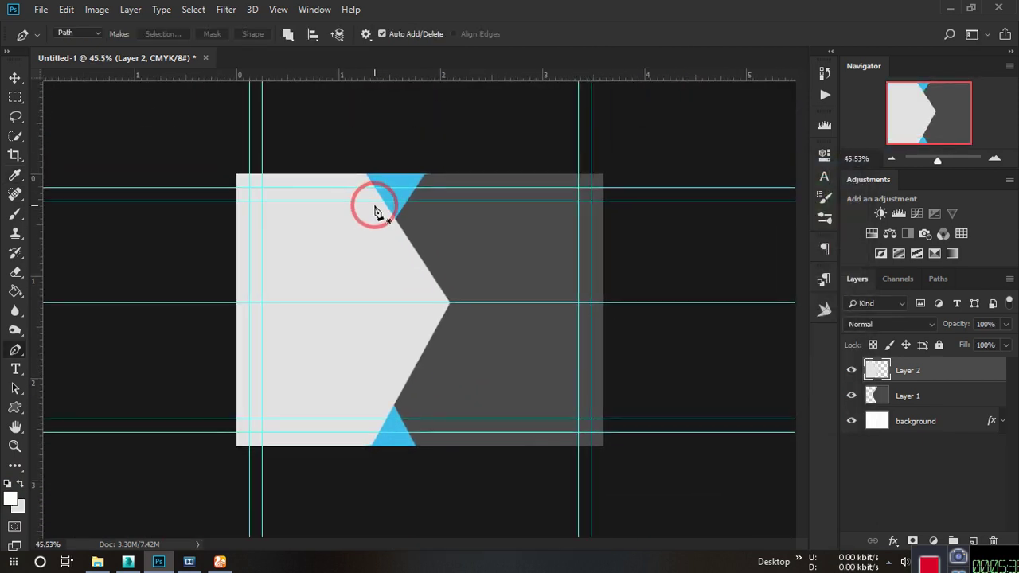
scroll(432, 183, "up", 4)
scroll(466, 173, "up", 1)
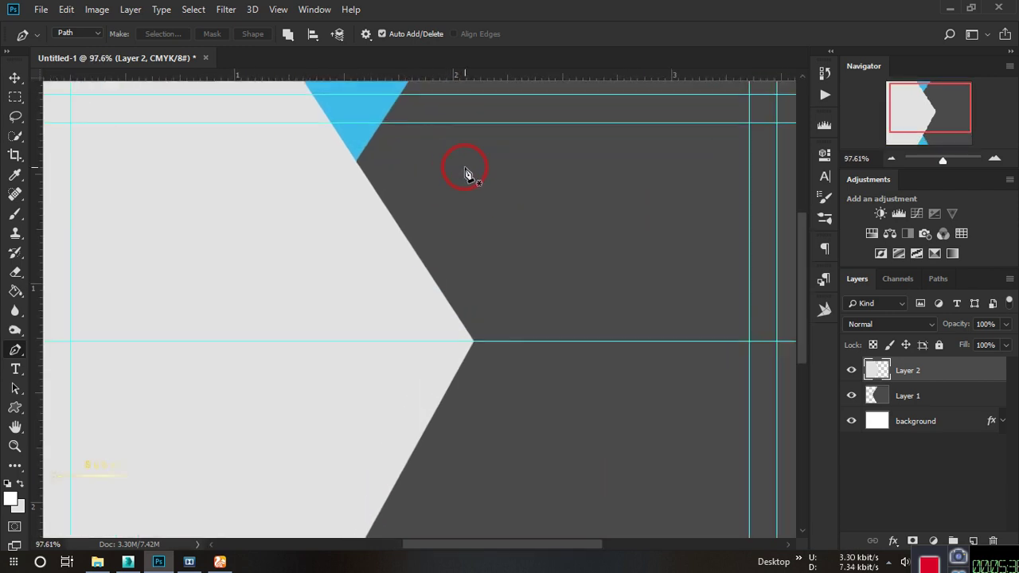
Select Layer 1 and sample the panel's dark grey as the paint colour.
left_click(914, 394)
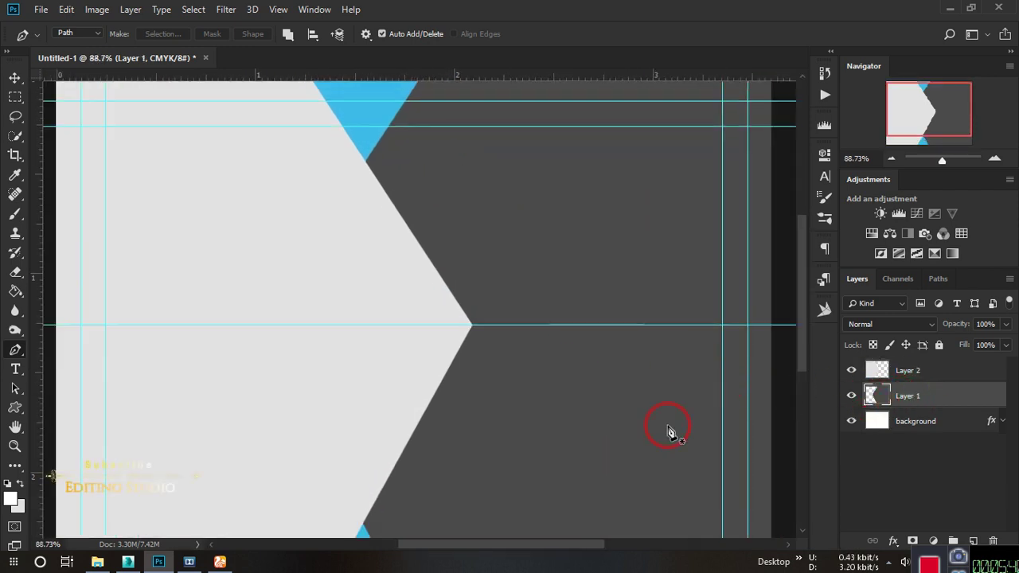
key("i")
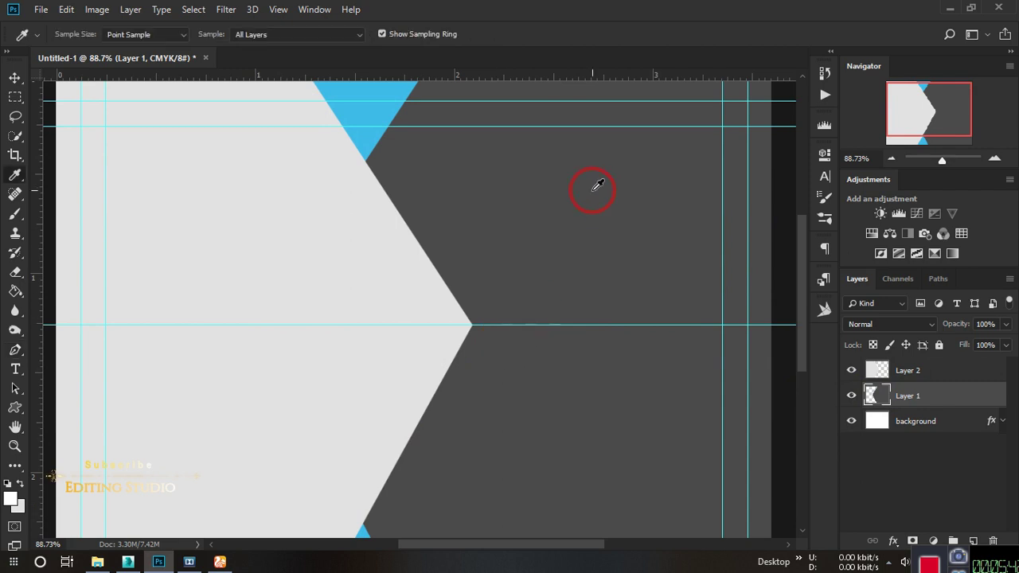
left_click(593, 190)
key("p")
left_click_drag(488, 160, 430, 481)
scroll(382, 396, "up", 3)
scroll(381, 402, "up", 12)
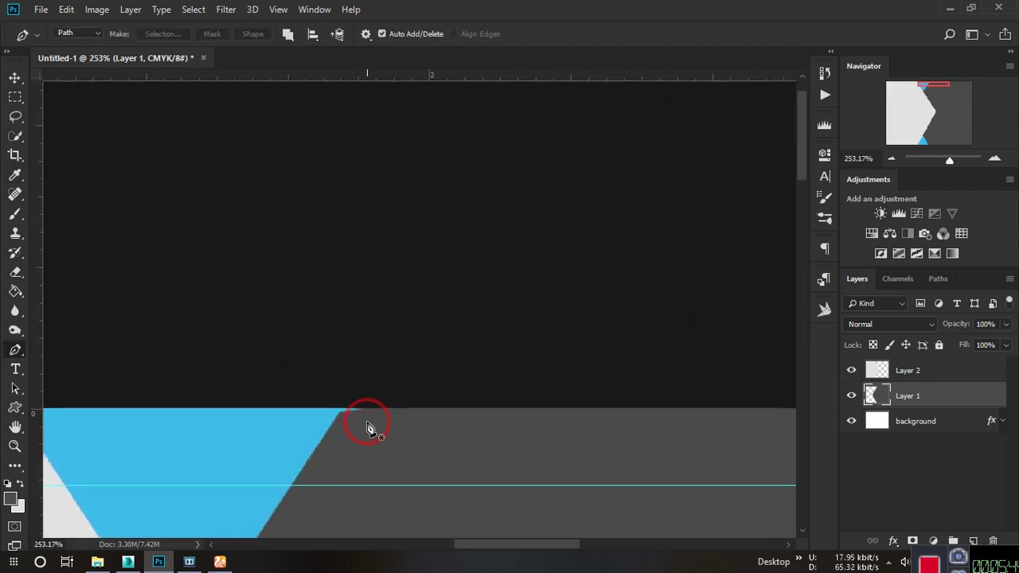
left_click_drag(345, 375, 346, 325)
Brush dark grey over the top triangle's edge with a shrinking brush, undoing one stroke.
left_click(15, 215)
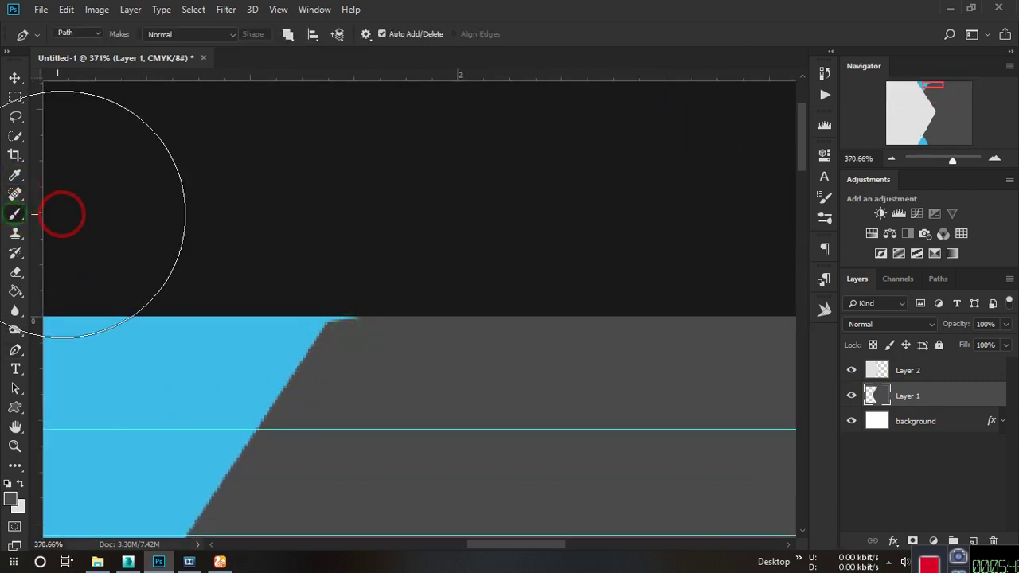
key("bracketleft")
key("bracketleft")
key("bracketleft")
key("bracketleft")
key("bracketleft")
key("bracketleft")
key("bracketleft")
key("bracketleft")
key("bracketleft")
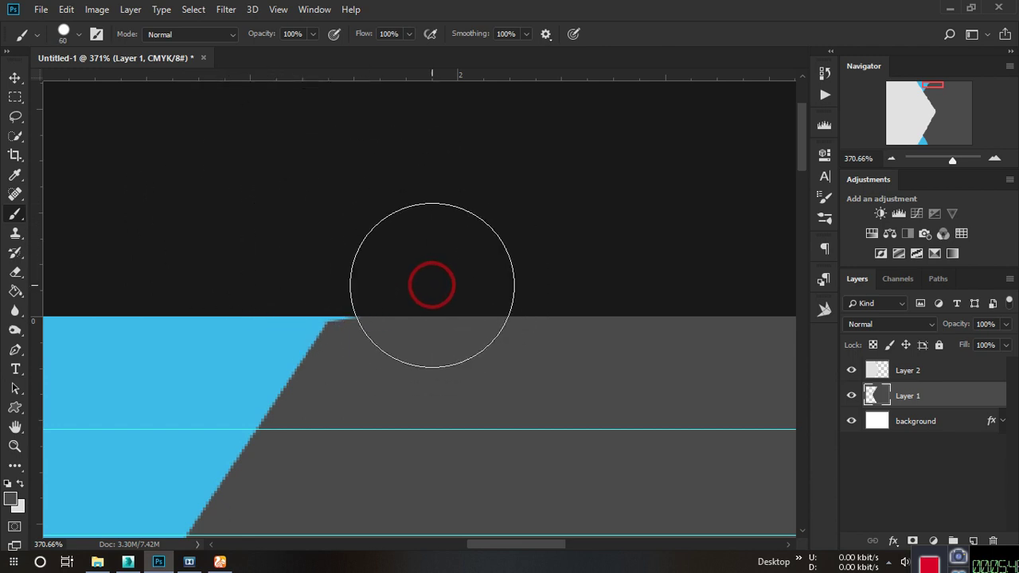
left_click(377, 330)
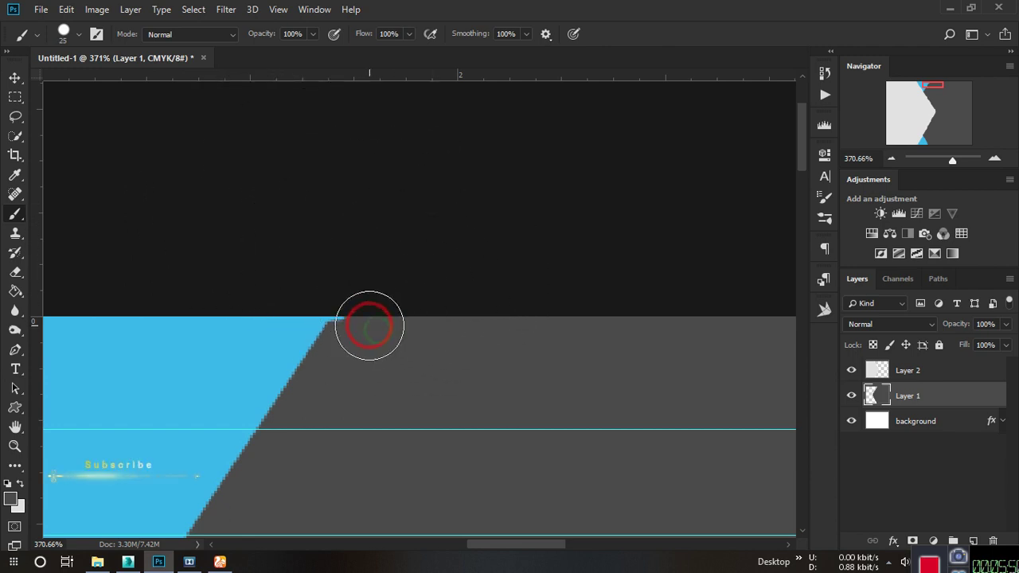
left_click(365, 327)
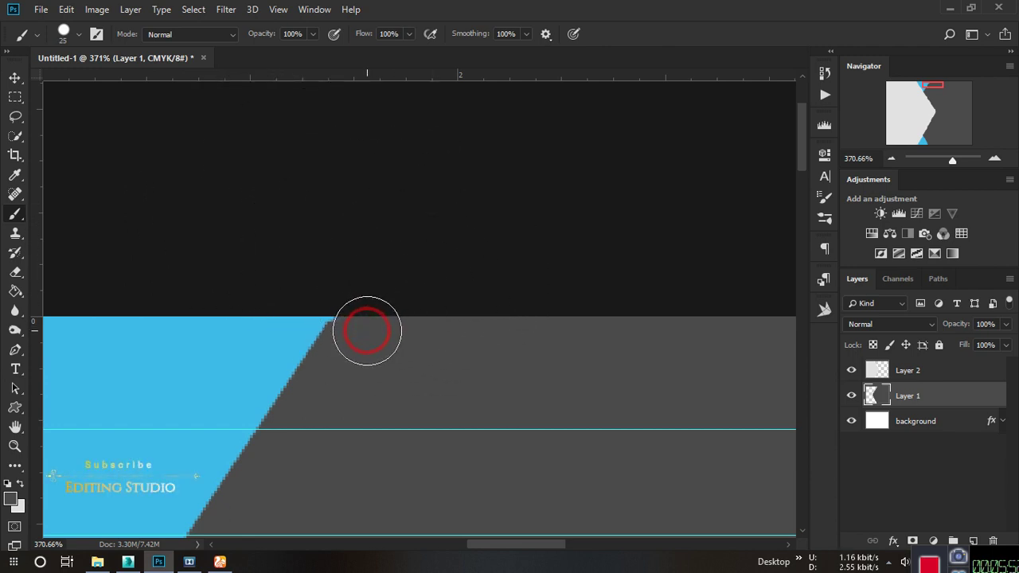
scroll(375, 319, "down", 3)
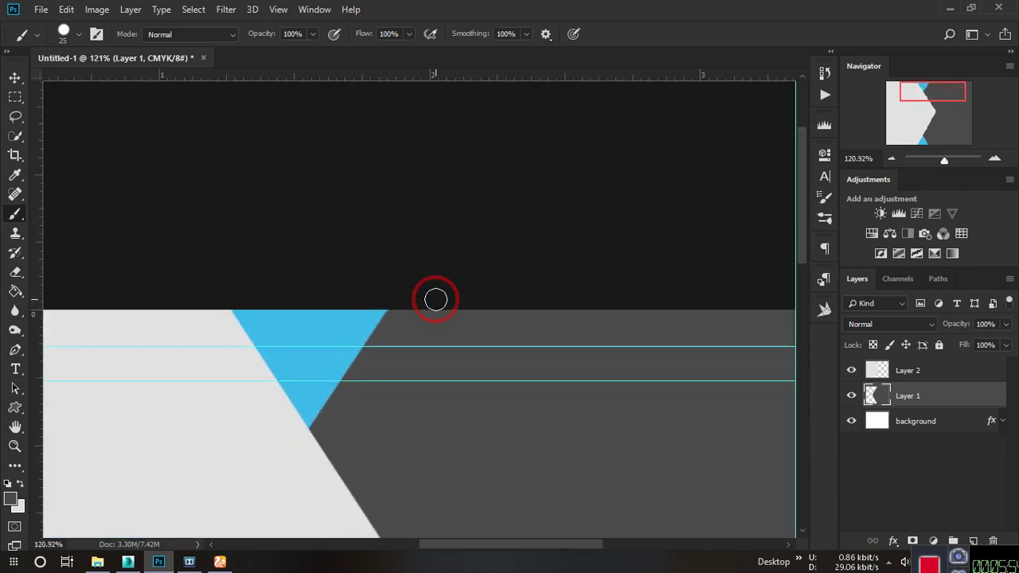
scroll(396, 295, "up", 3)
key("bracketleft")
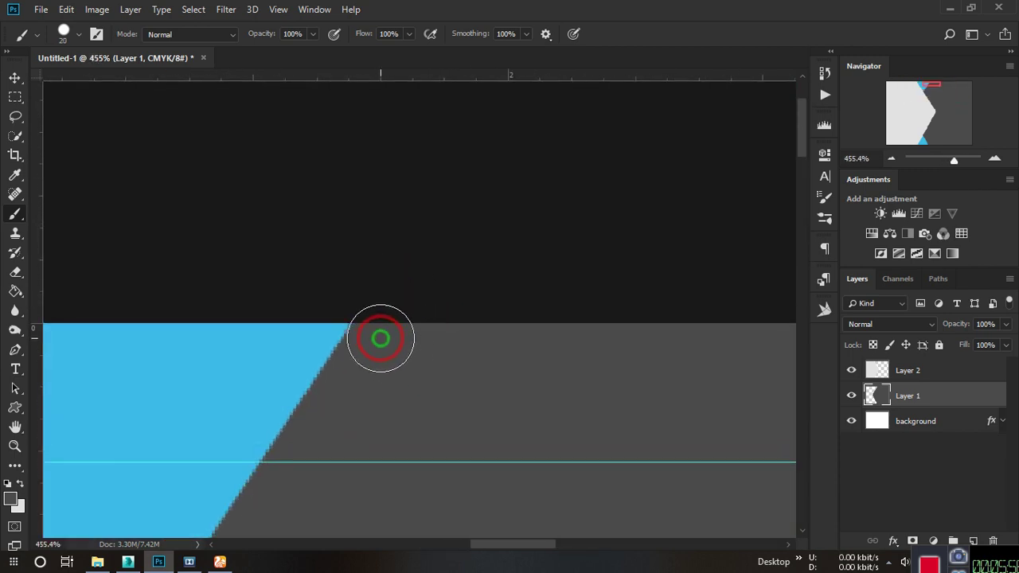
key("ctrl+z")
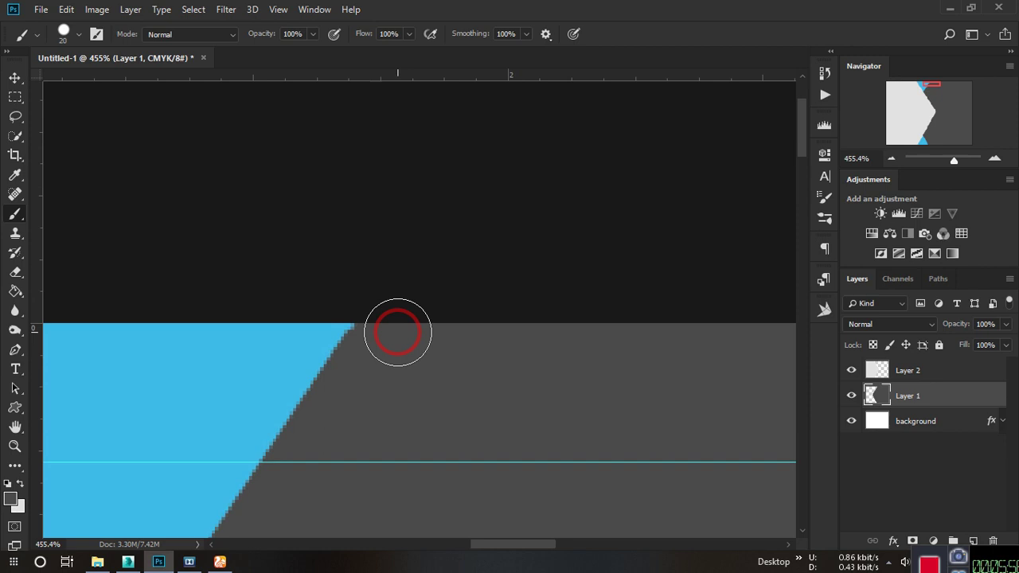
key("bracketleft")
scroll(386, 323, "down", 3)
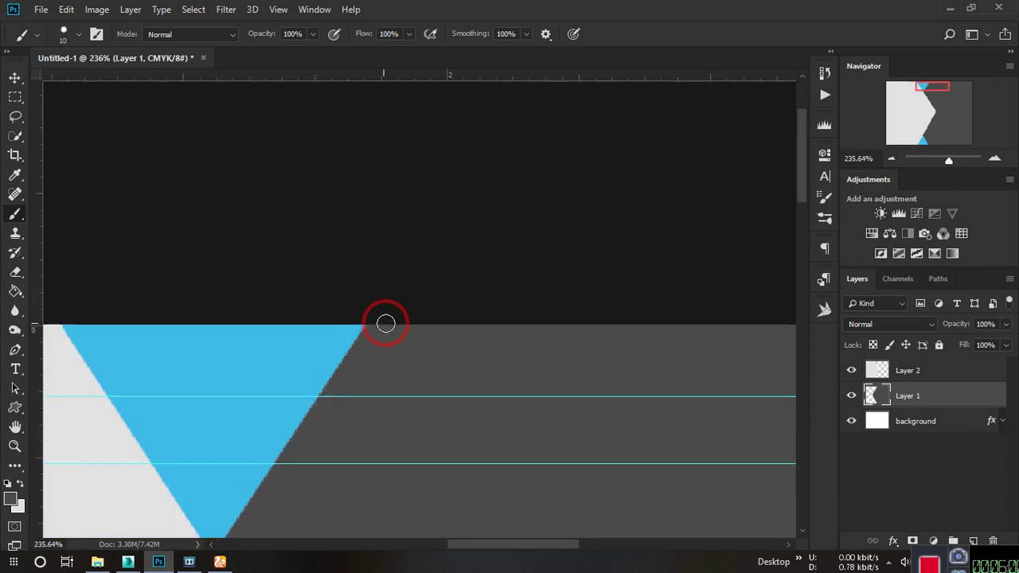
scroll(427, 297, "down", 5)
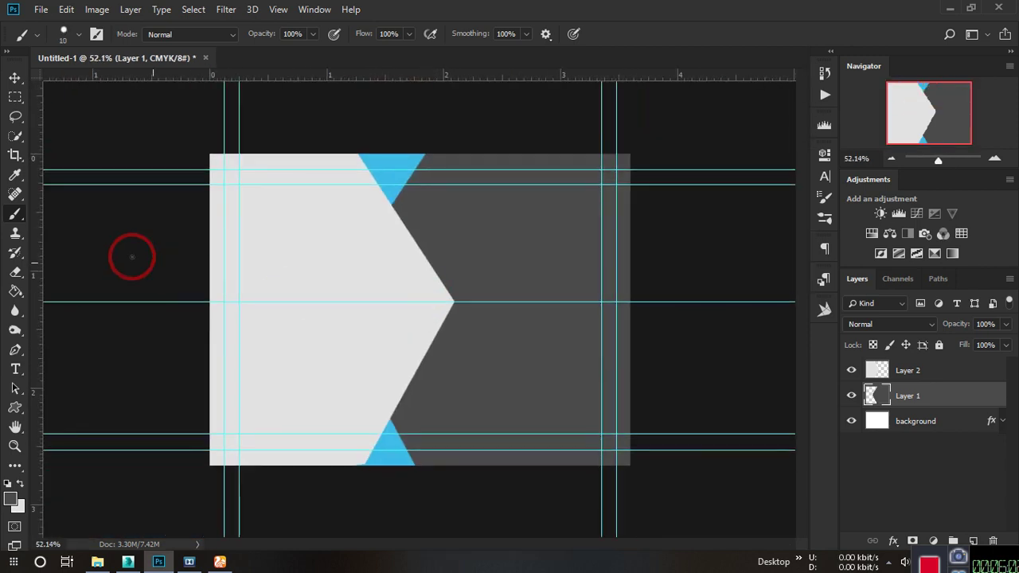
left_click(15, 77)
Deselect Layer 1 and make the light grey chevron's Layer 2 active.
left_click(122, 137)
scroll(536, 298, "down", 2)
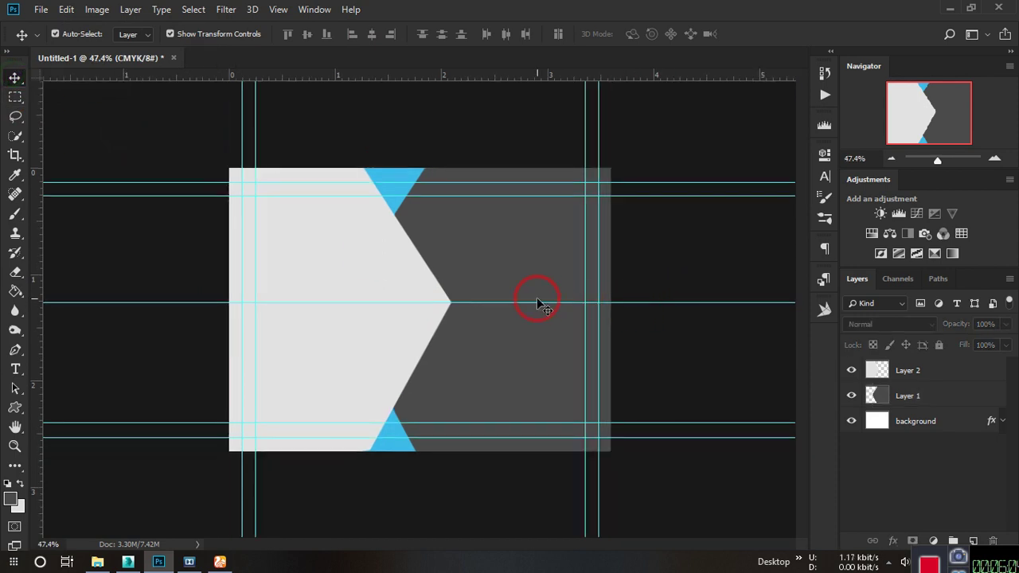
scroll(378, 295, "up", 2)
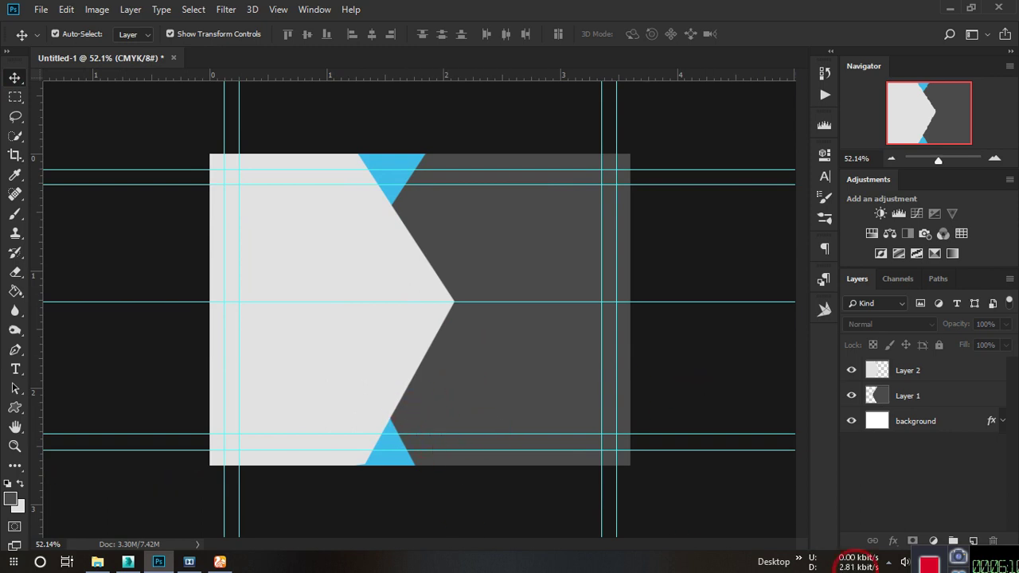
left_click(135, 222)
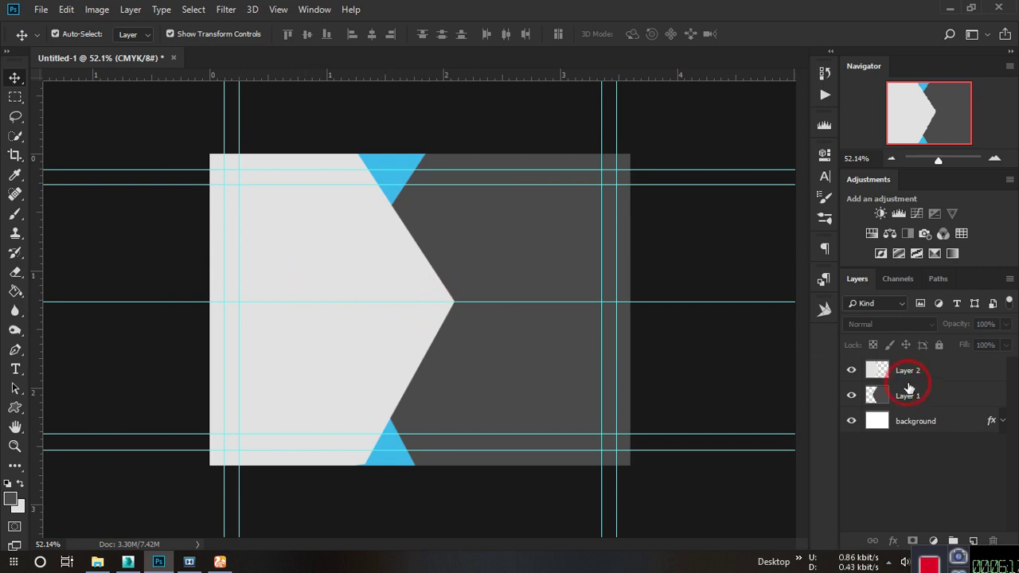
left_click(910, 373)
Add a Drop Shadow to Layer 2 with 19% opacity, 0% spread and 73 px size.
left_click(893, 541)
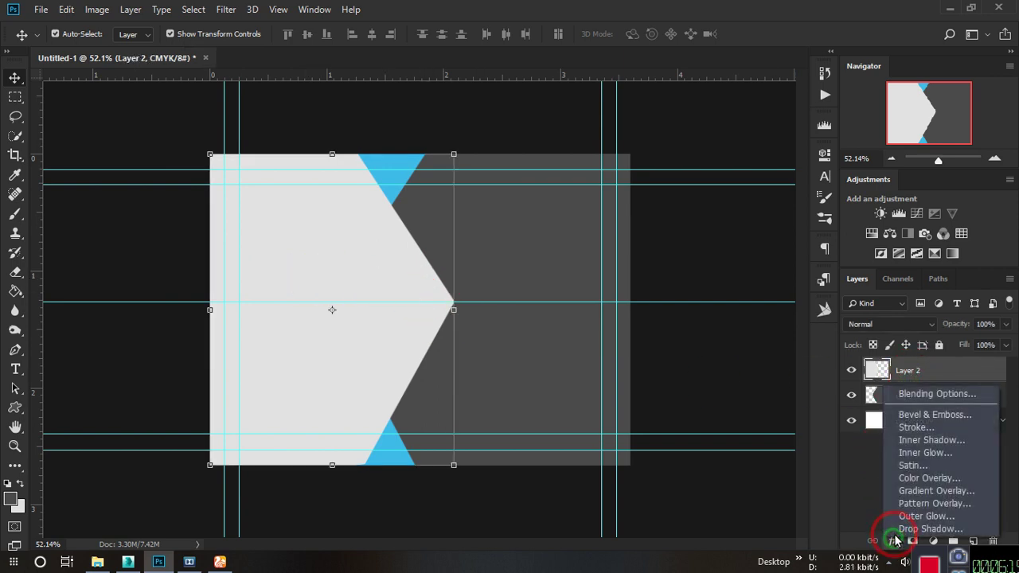
left_click(907, 529)
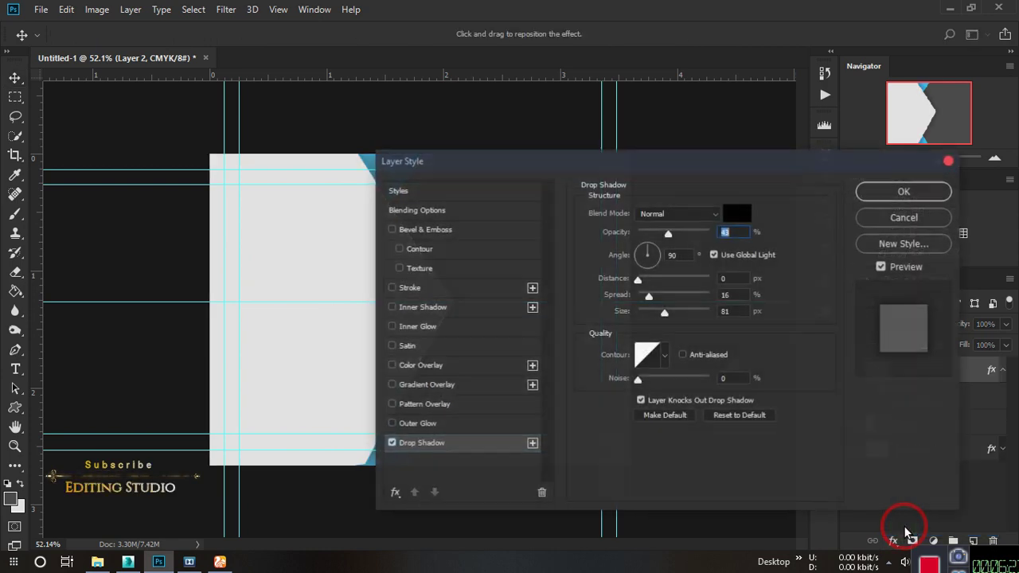
left_click_drag(504, 165, 701, 133)
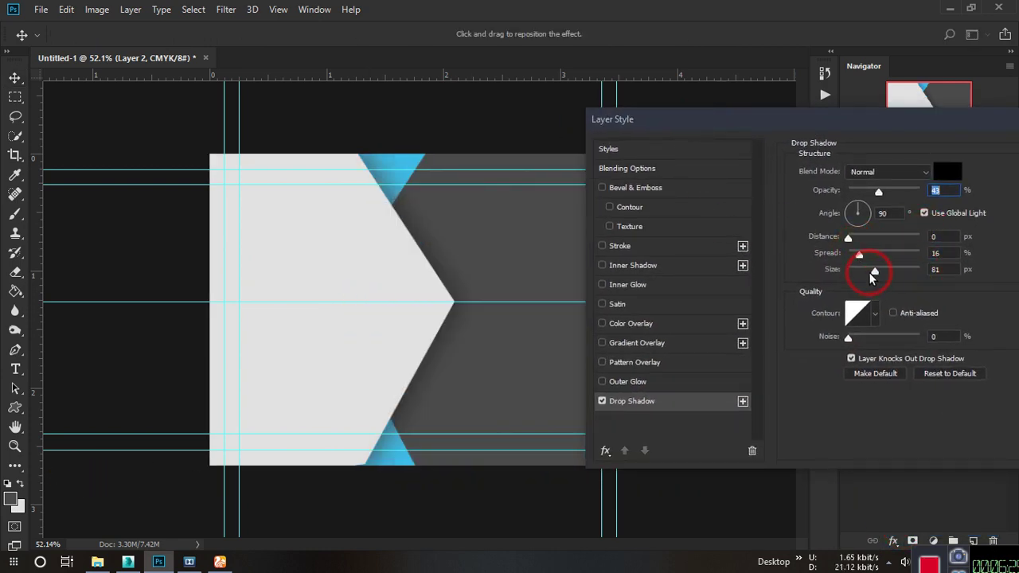
mouse_move(872, 274)
left_mouse_down()
mouse_move(841, 275)
mouse_move(875, 293)
left_mouse_up()
left_click_drag(859, 255, 853, 257)
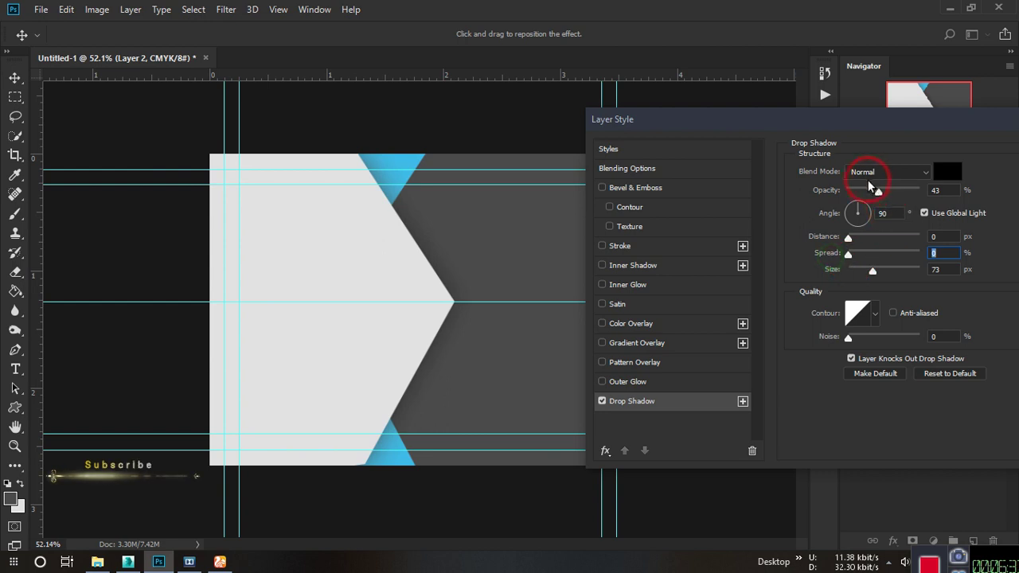
left_click_drag(878, 192, 866, 213)
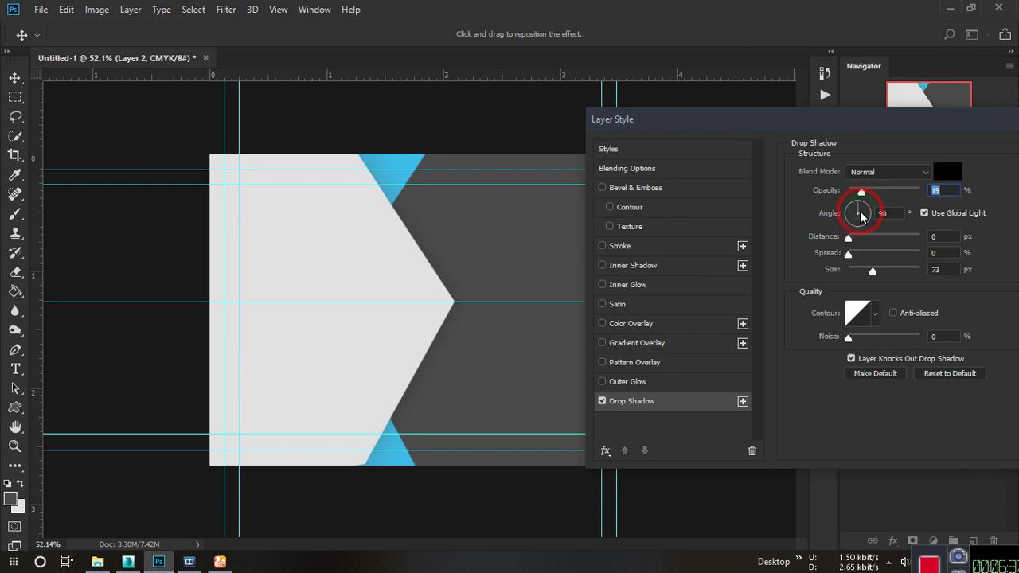
left_click_drag(858, 123, 437, 159)
left_click(679, 186)
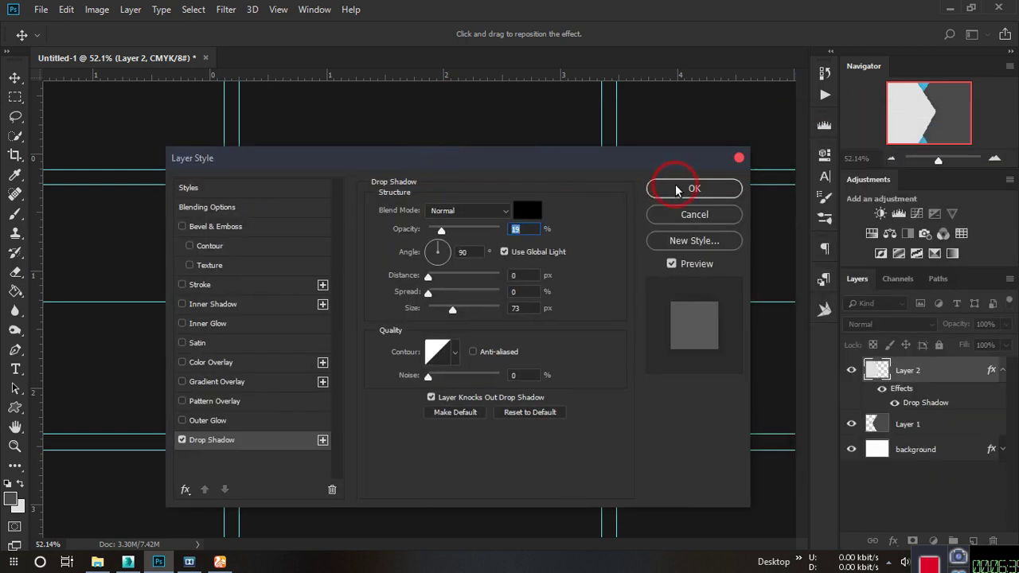
left_click(707, 145)
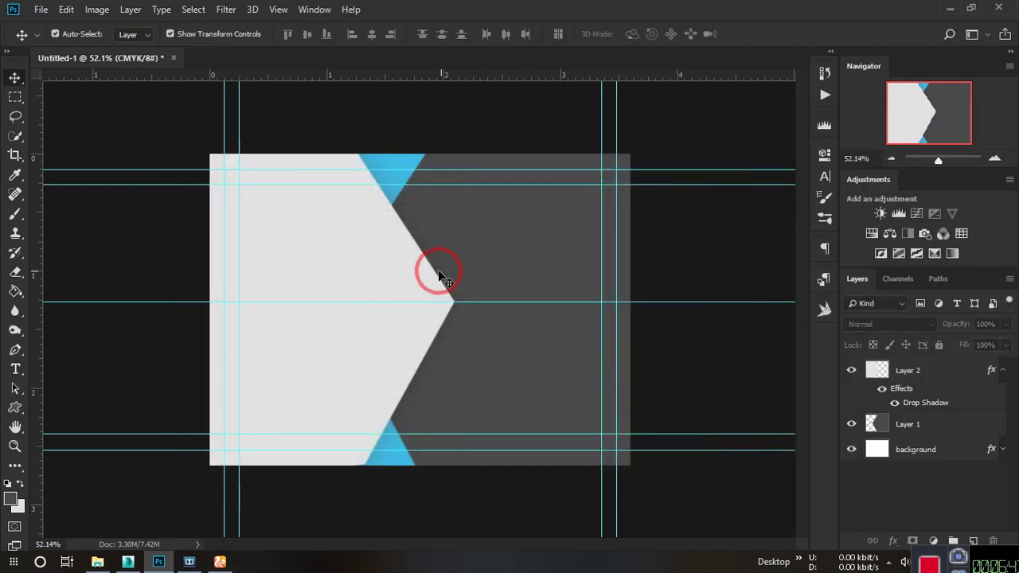
scroll(438, 271, "up", 3)
scroll(438, 275, "down", 3)
scroll(434, 270, "up", 2)
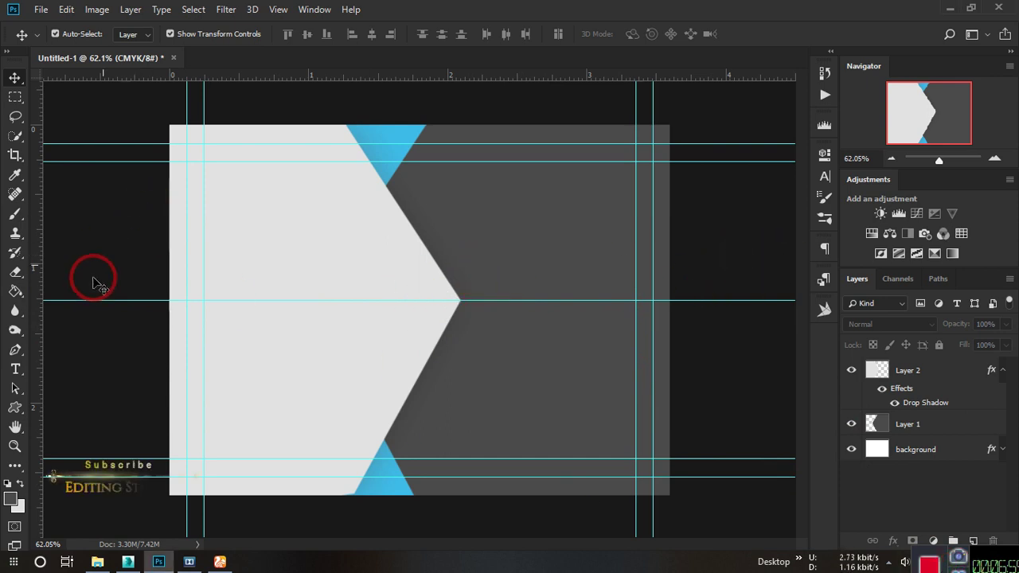
Type the cardholder's full name in white Montserrat and move it up onto the gray panel.
left_click(15, 369)
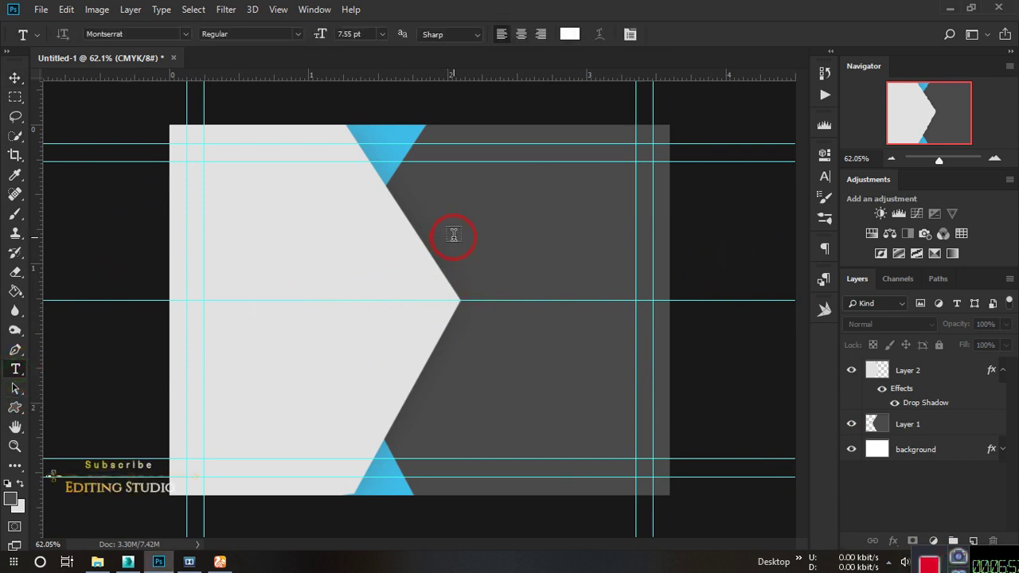
left_click(388, 269)
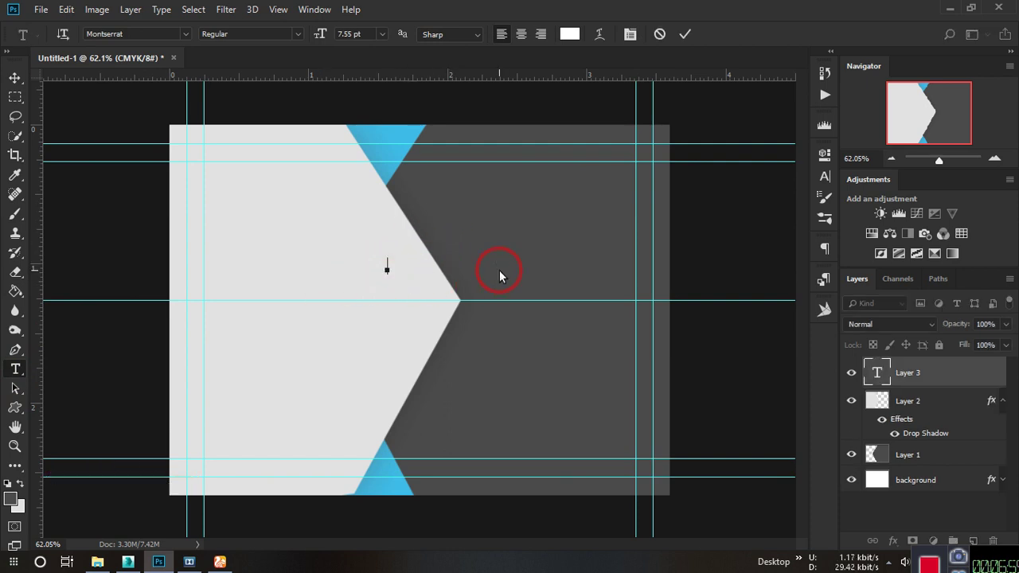
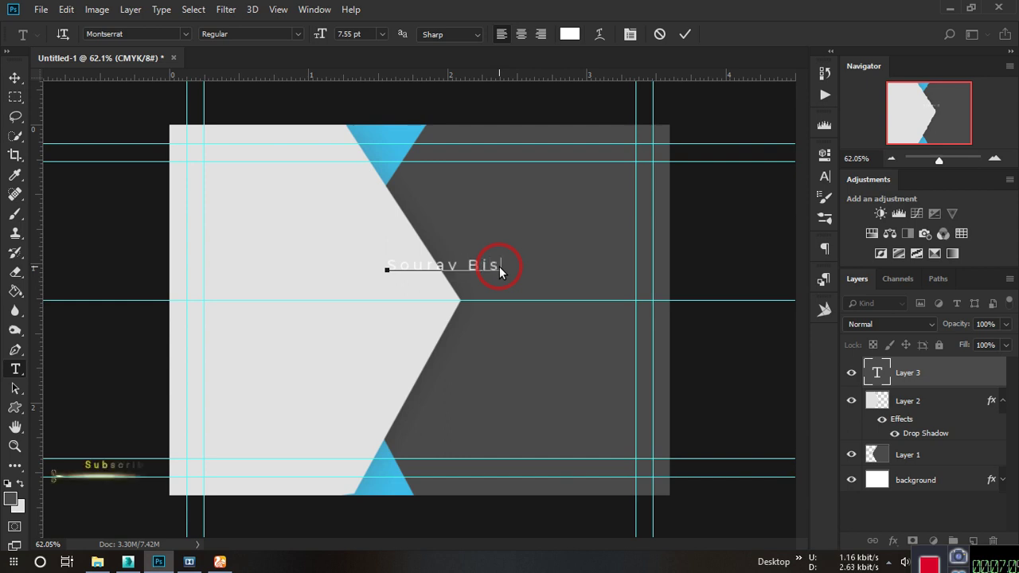
left_click(683, 34)
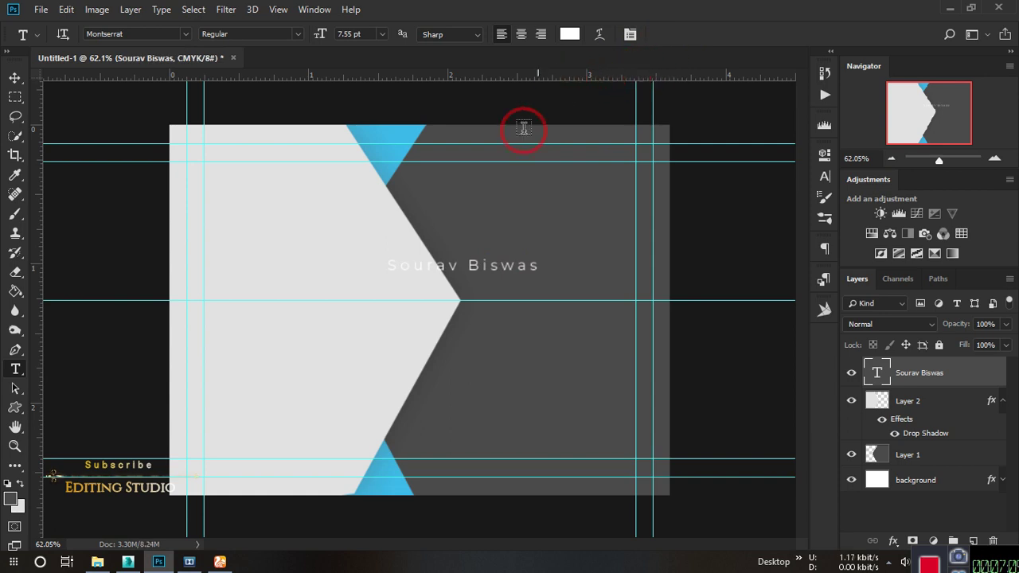
left_click(14, 78)
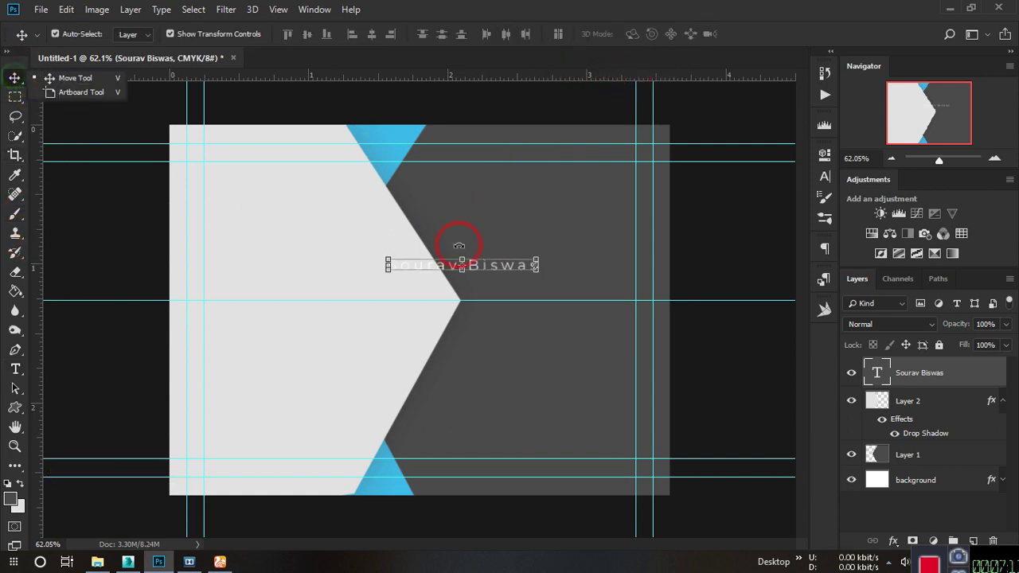
left_click_drag(491, 272, 555, 238)
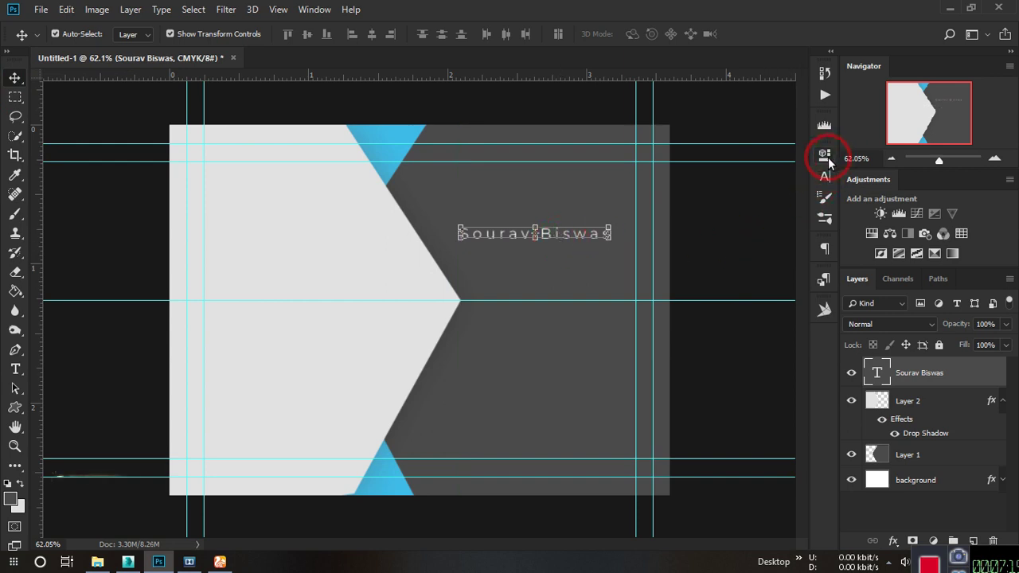
Try Bold and Black weights, then set the name to upright Montserrat SemiBold.
left_click(824, 153)
left_click(663, 246)
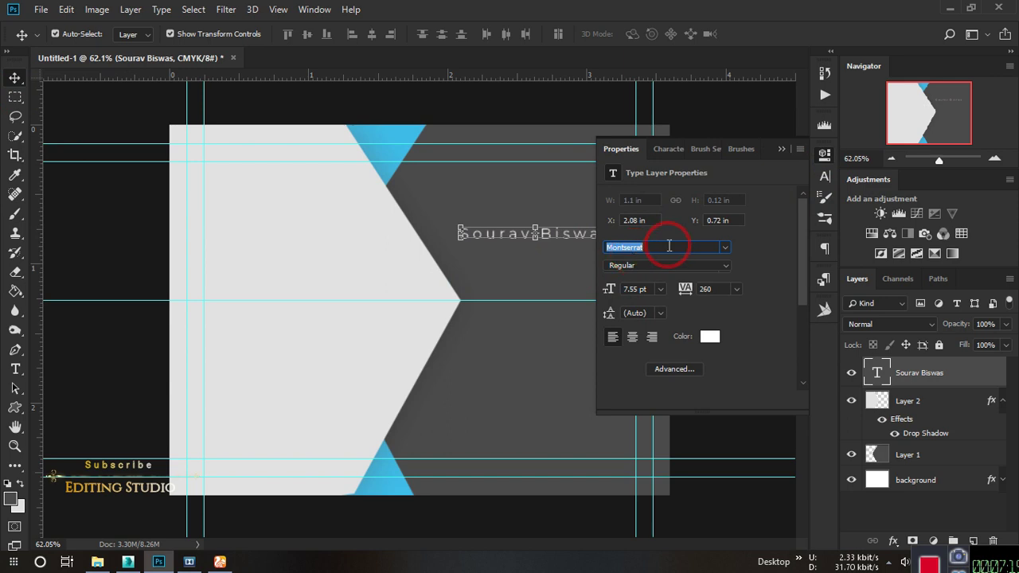
left_click(667, 265)
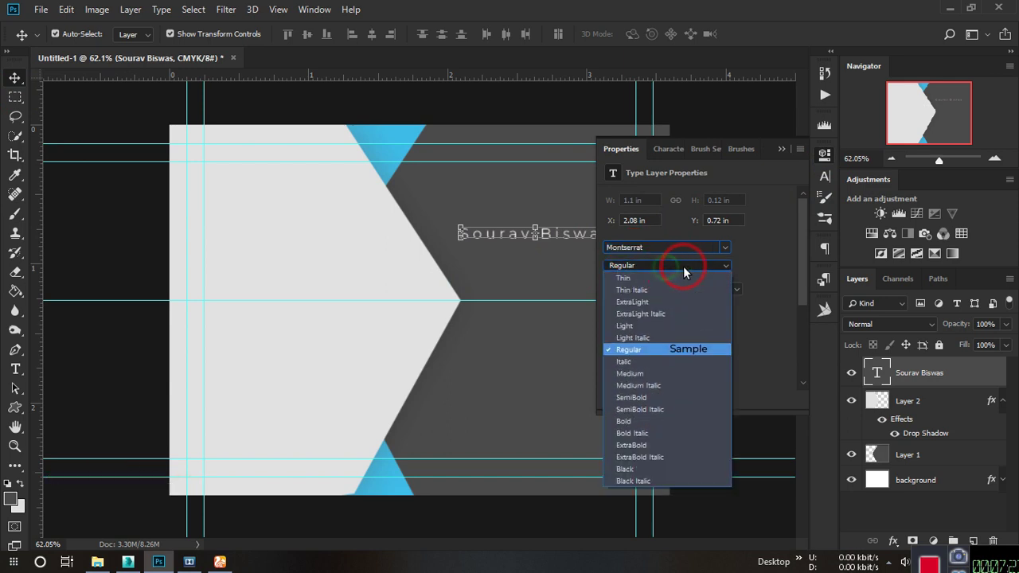
left_click(666, 422)
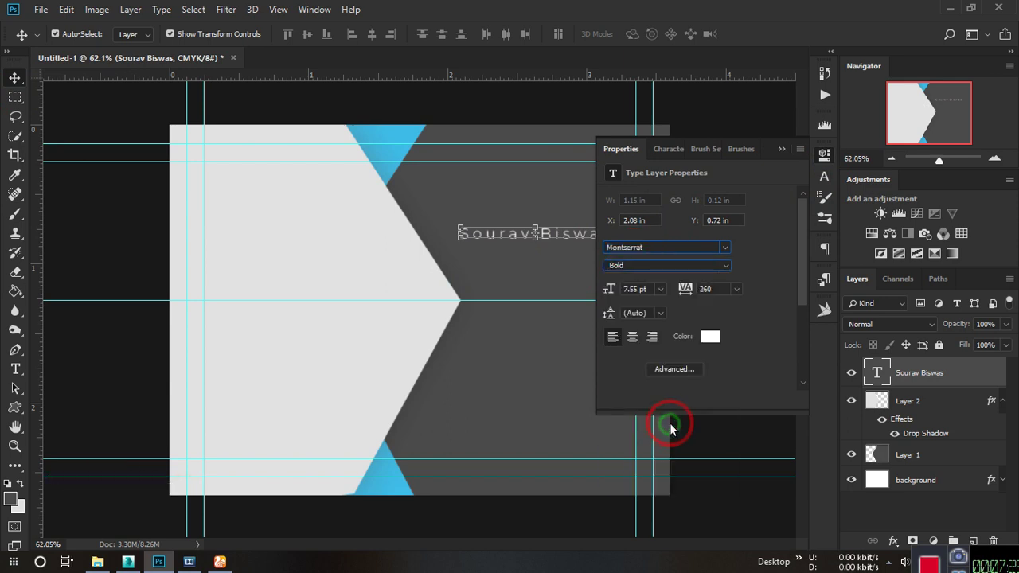
left_click(721, 266)
left_click(643, 469)
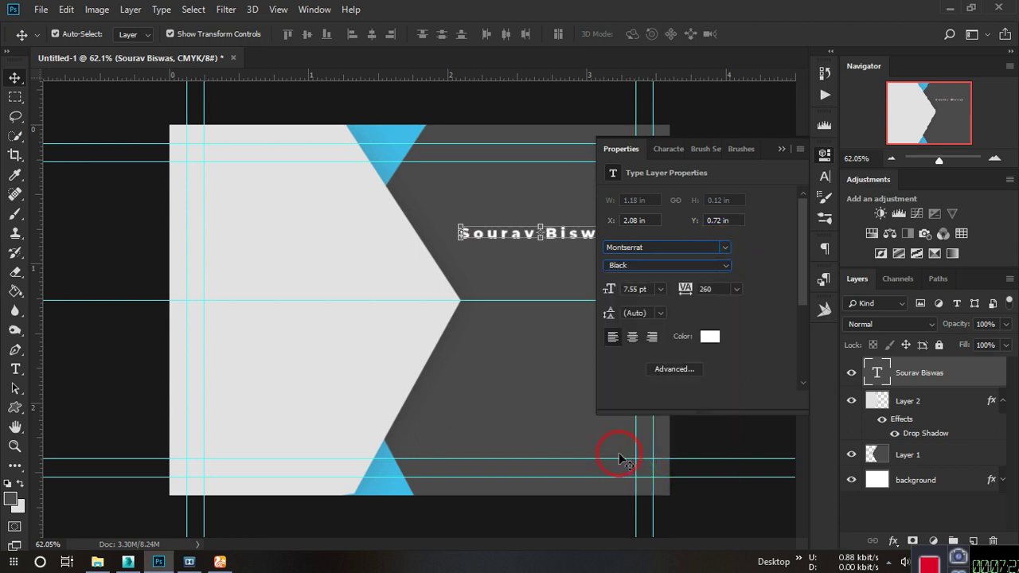
left_click(781, 149)
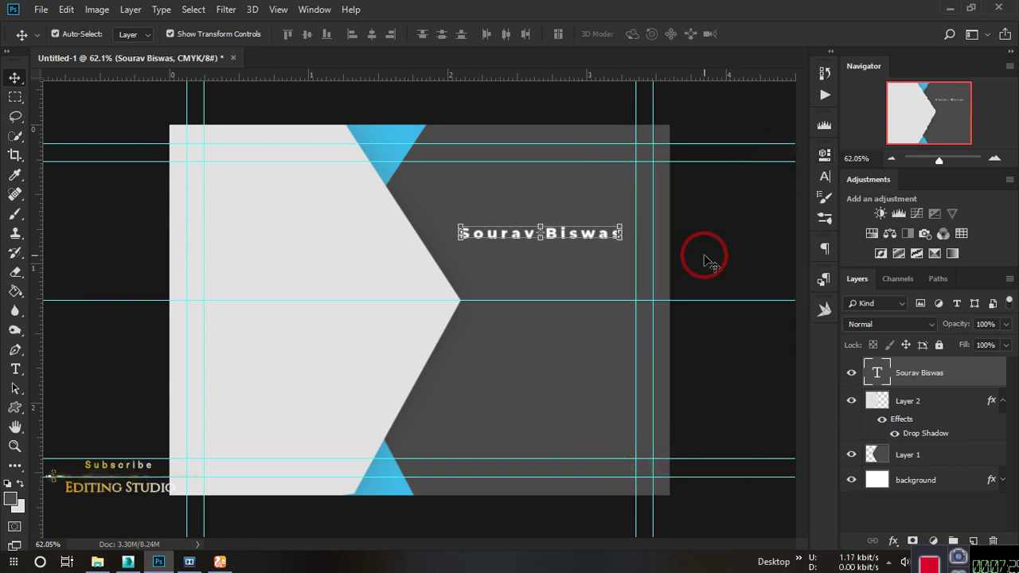
left_click(708, 262)
left_click(555, 241)
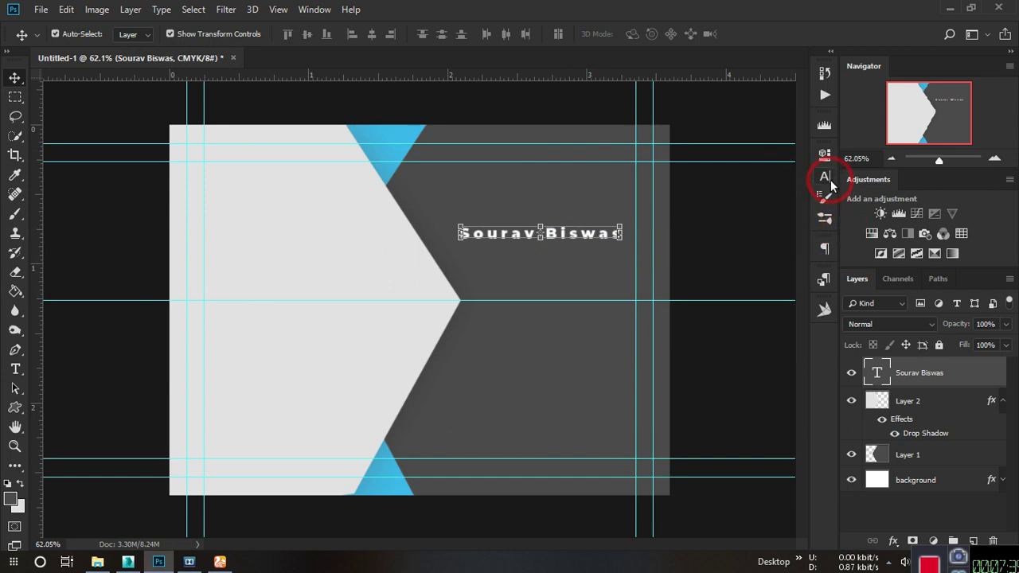
left_click(827, 159)
left_click(724, 265)
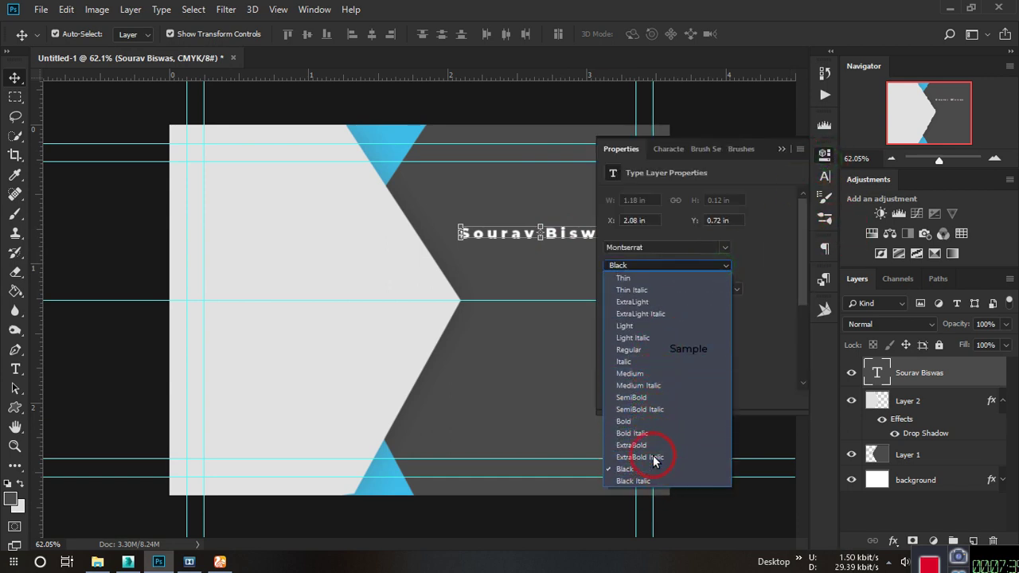
left_click(657, 409)
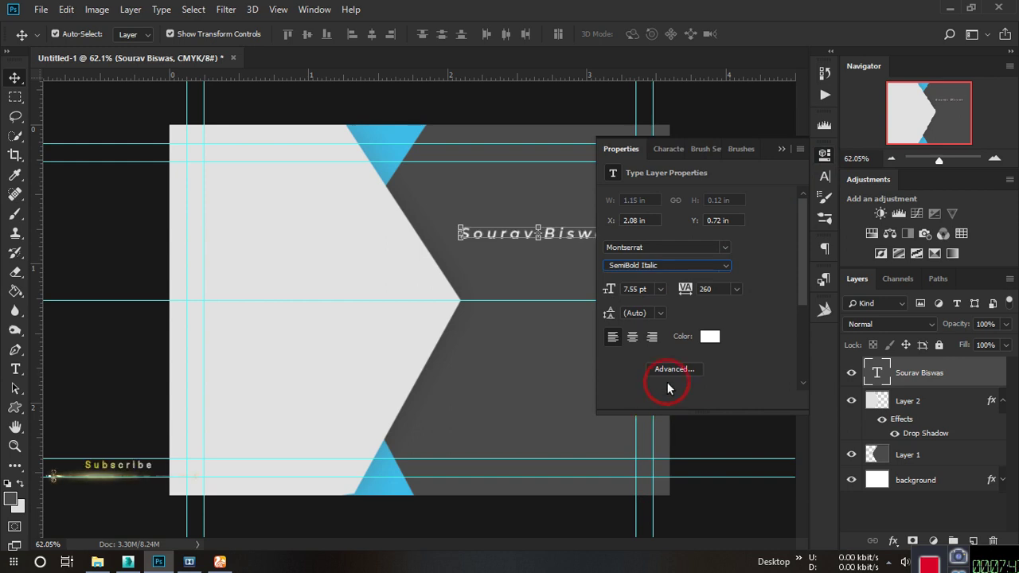
left_click(687, 266)
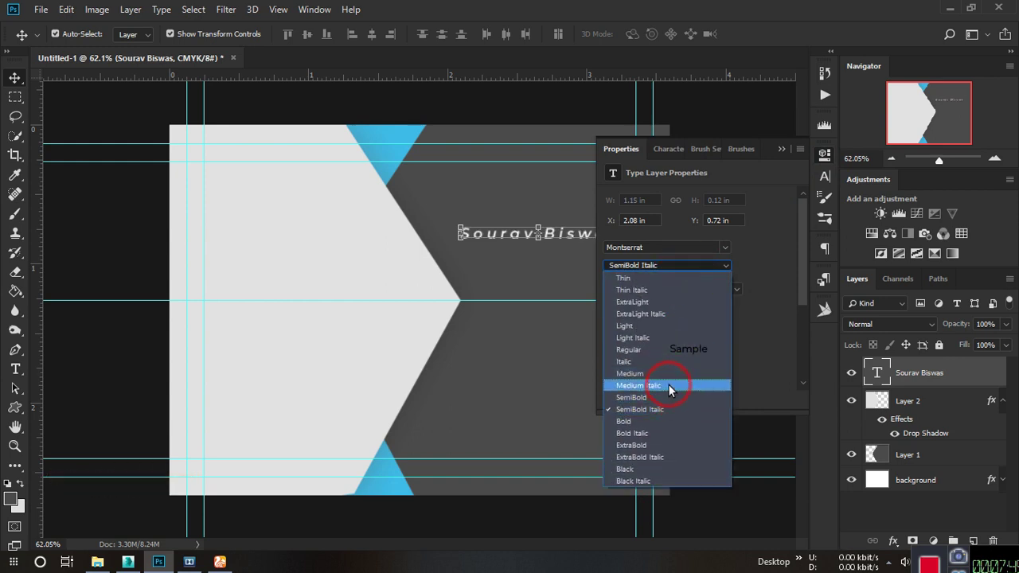
left_click(662, 397)
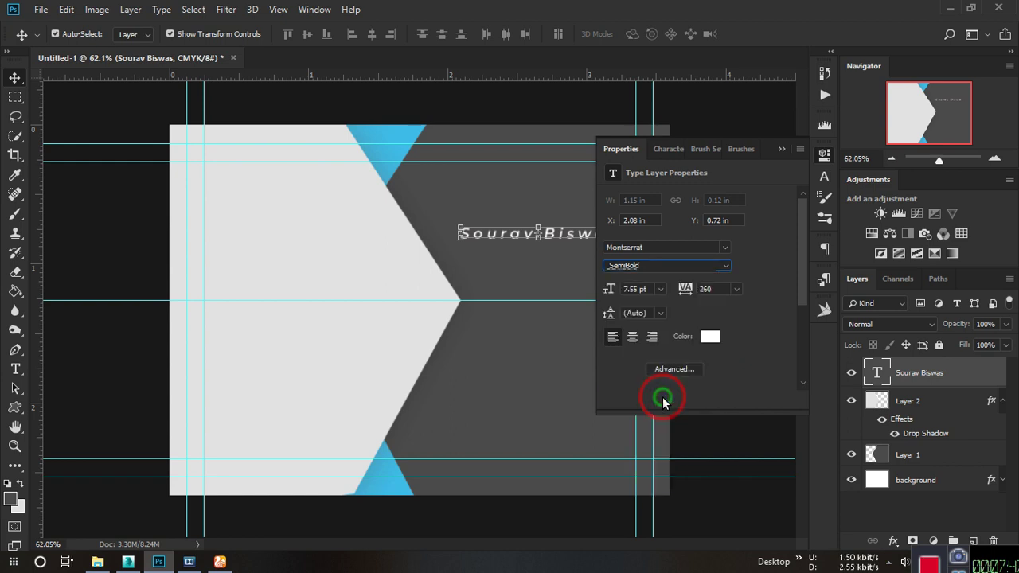
left_click(781, 148)
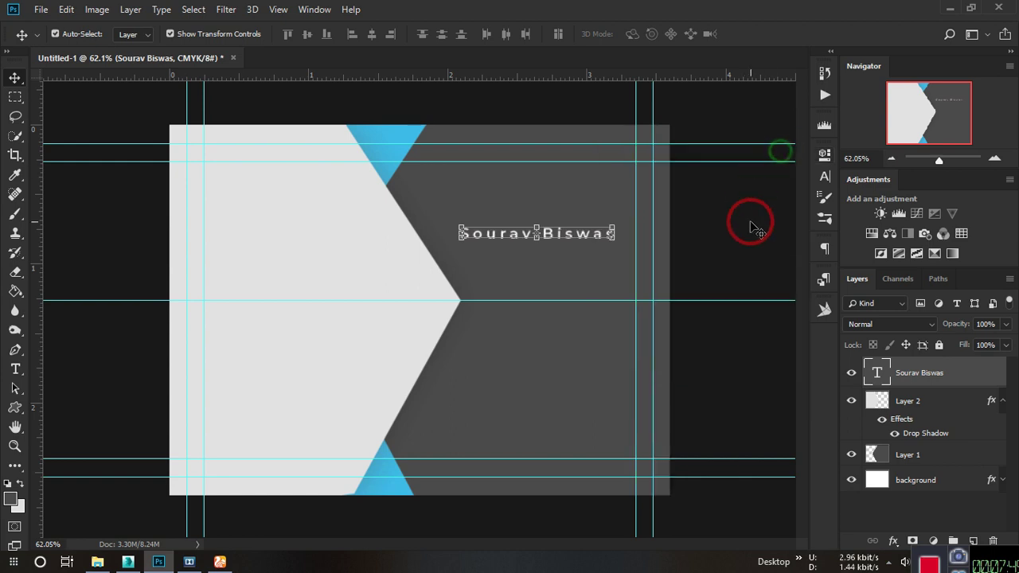
left_click(751, 221)
scroll(565, 228, "up", 5)
scroll(564, 229, "down", 5)
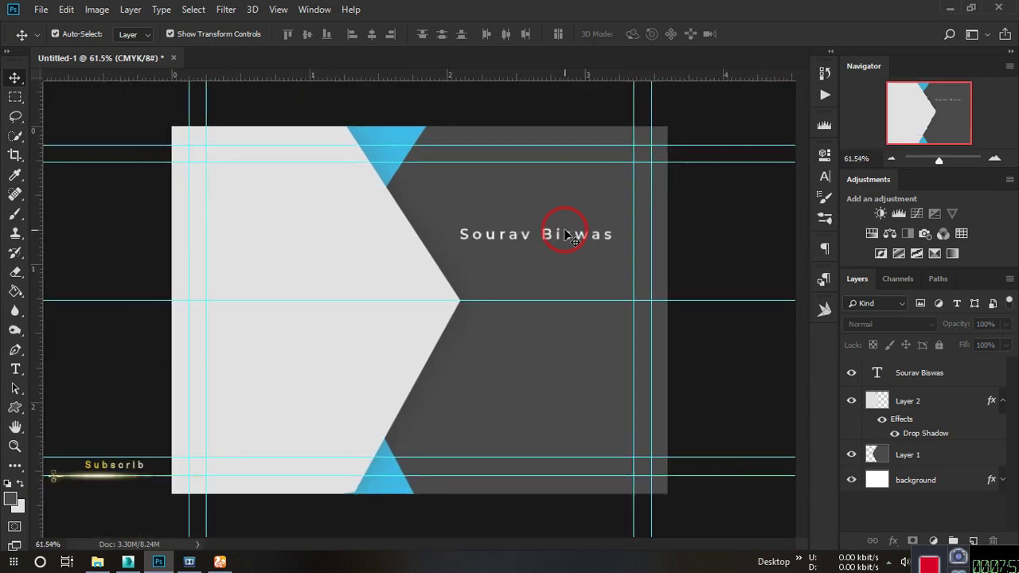
Reduce the name's letter spacing from 260 to about 1.
left_click(561, 242)
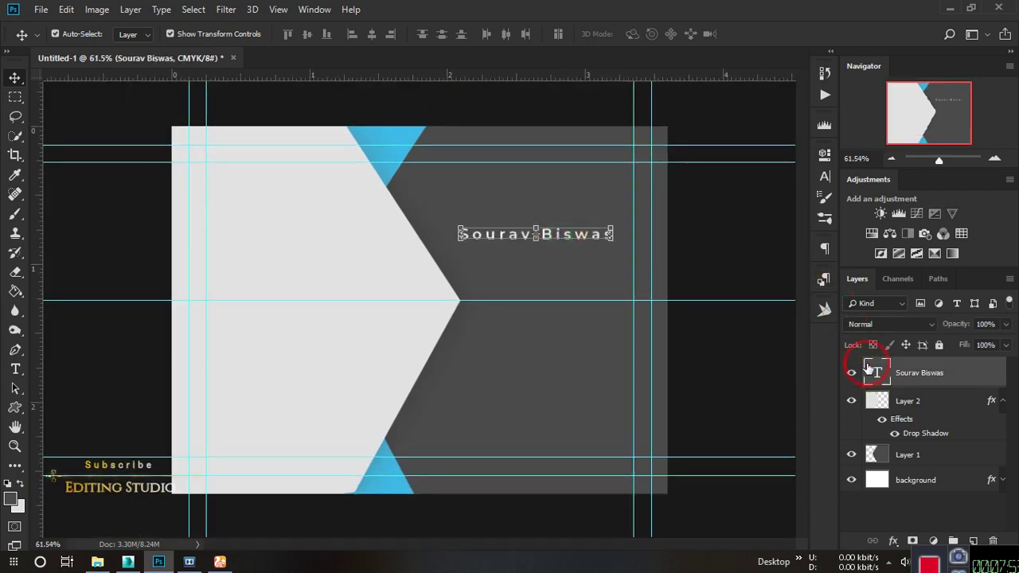
left_click(825, 173)
left_click(683, 293)
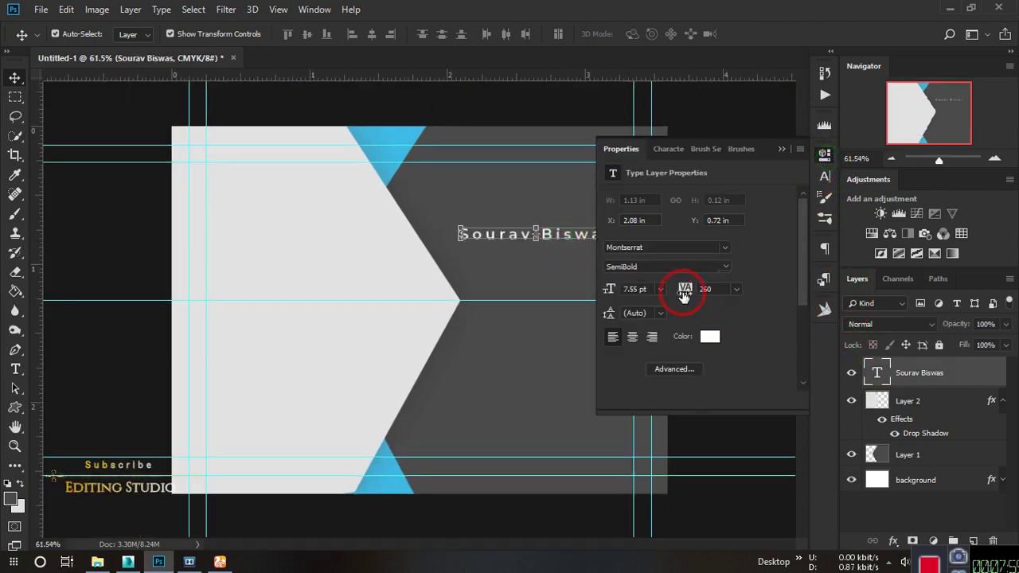
left_click_drag(686, 293, 567, 308)
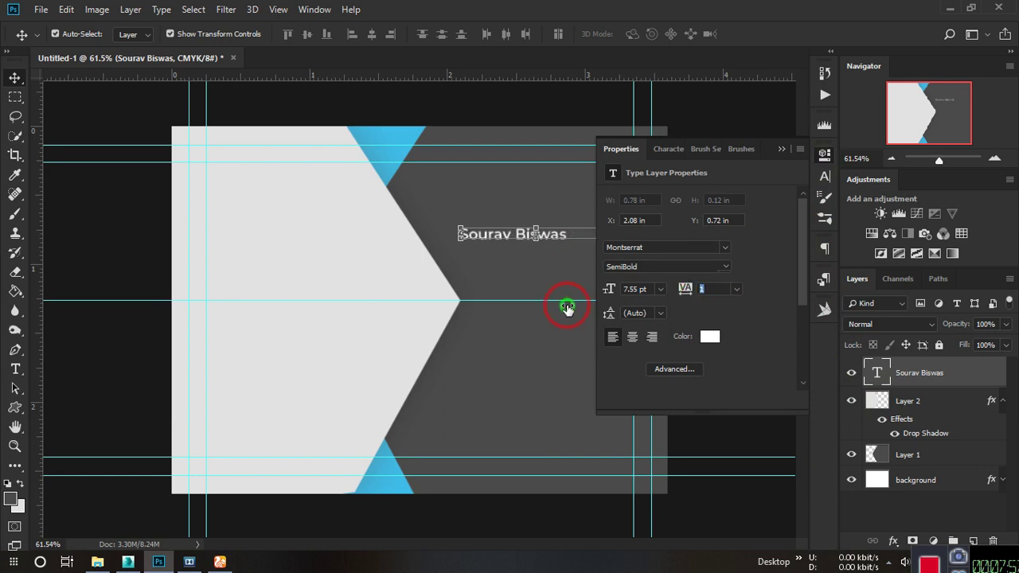
left_click(660, 265)
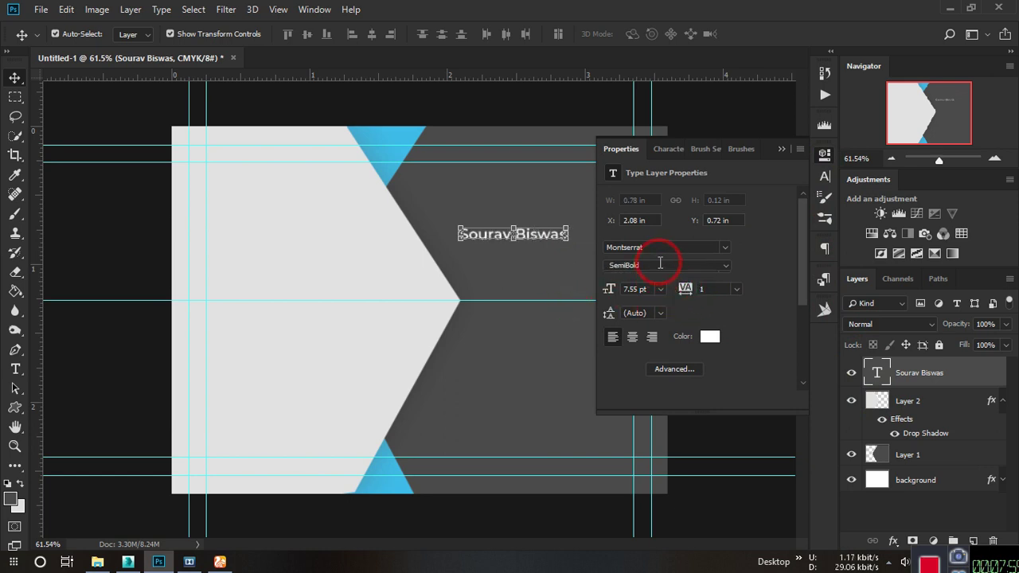
left_click(781, 148)
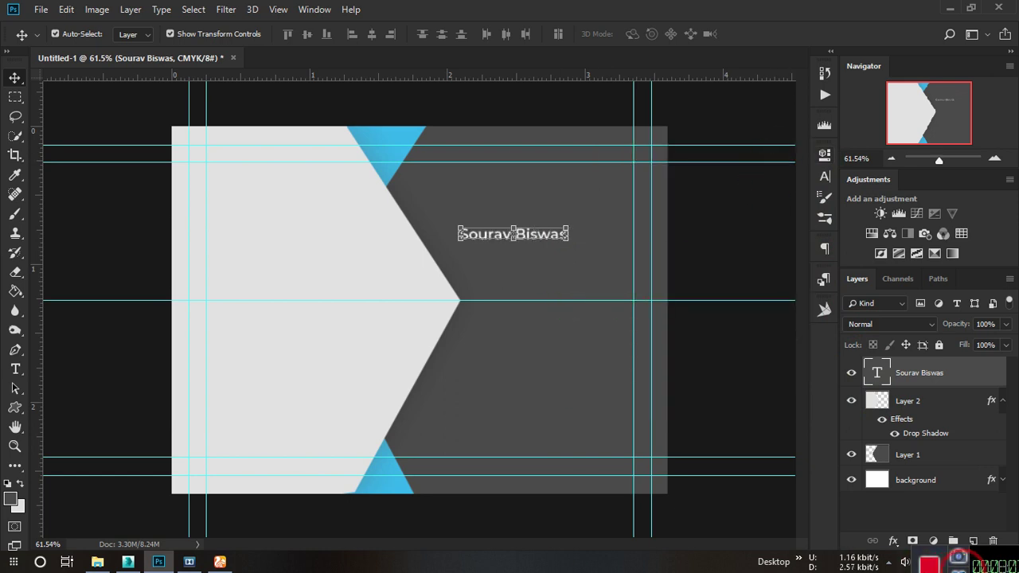
left_click(114, 248)
scroll(492, 227, "up", 4)
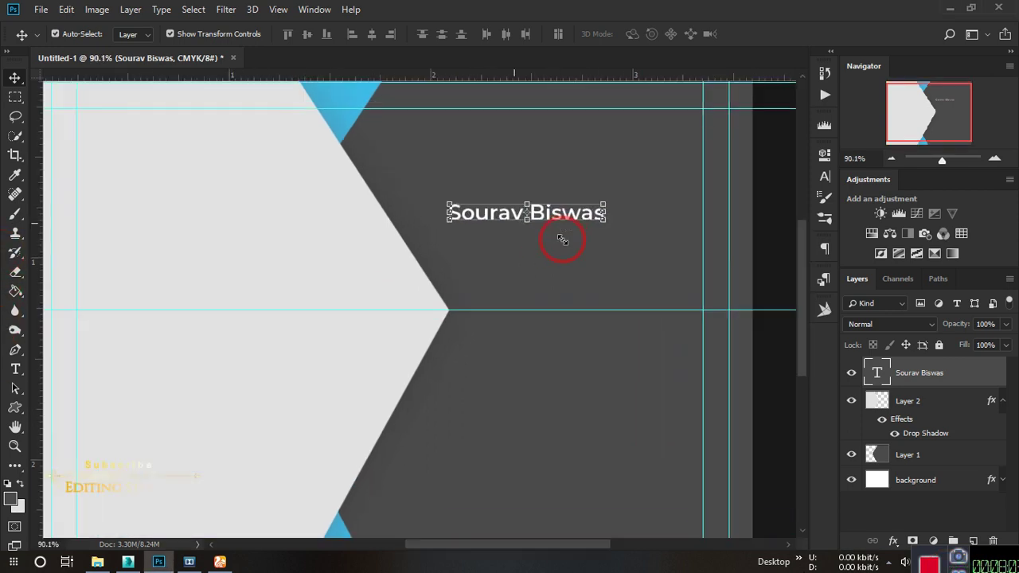
scroll(554, 220, "up", 3)
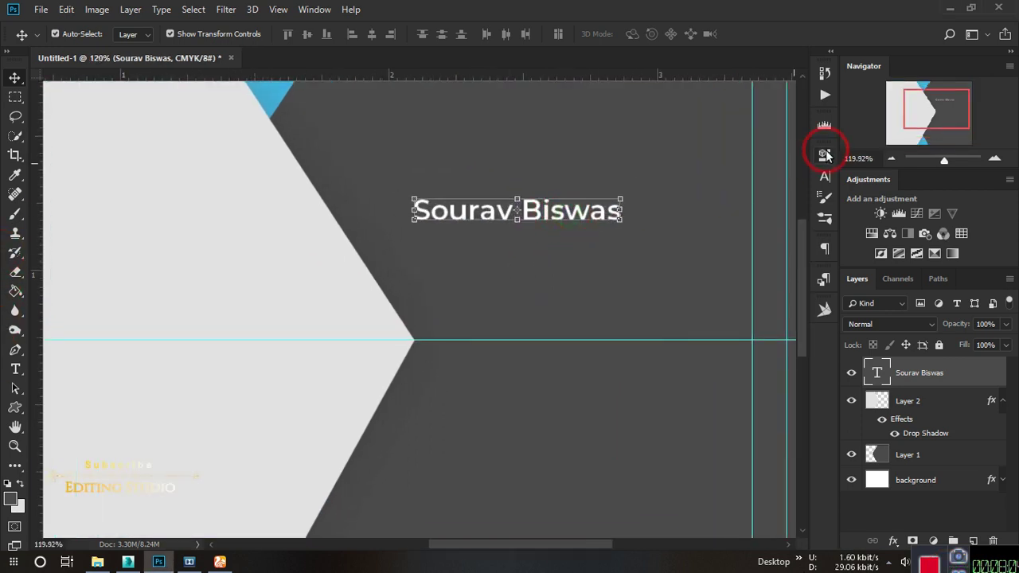
Set the name in All Caps and fit the whole card in the window.
left_click(825, 156)
left_click(825, 156)
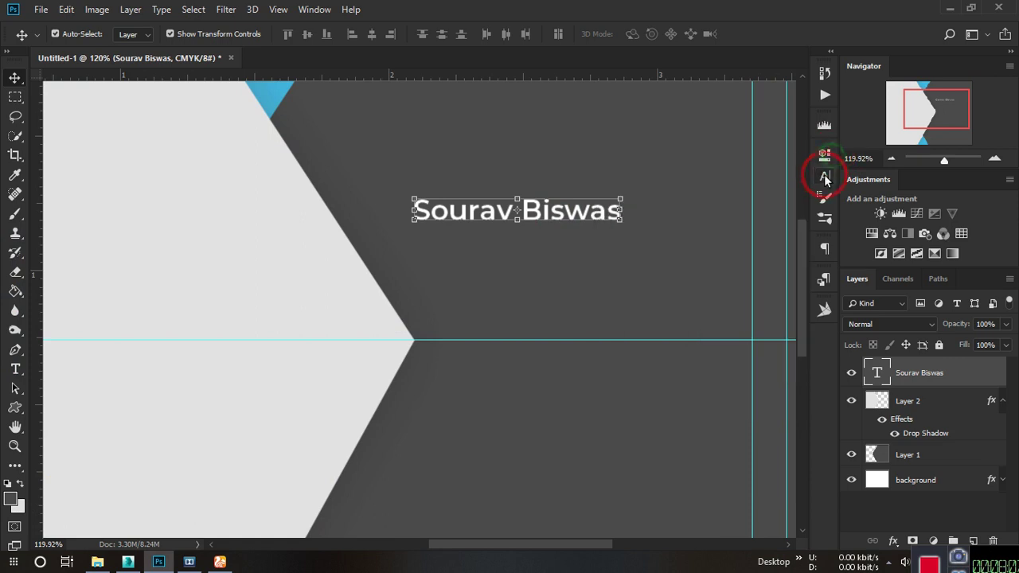
left_click(826, 177)
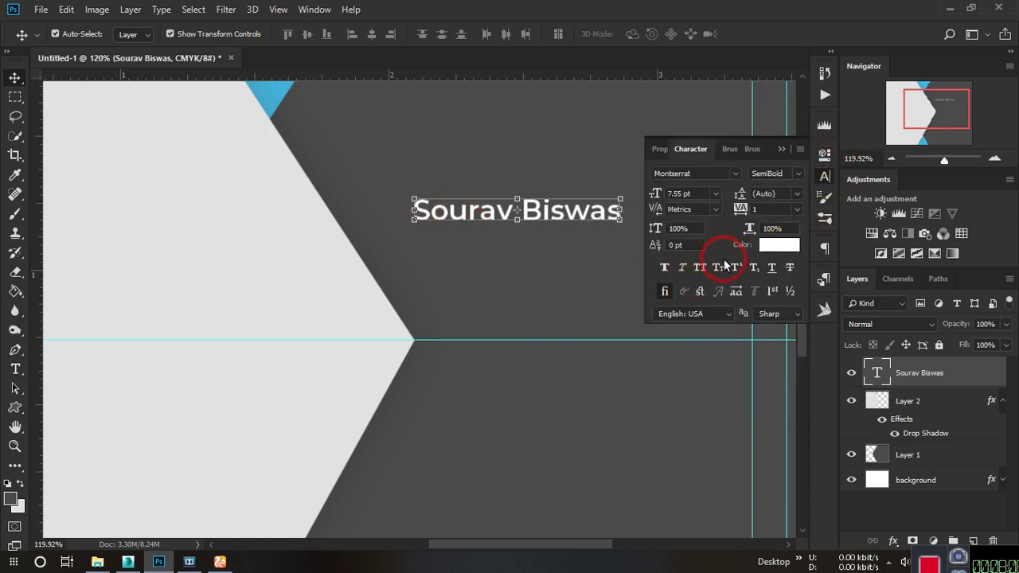
left_click(700, 271)
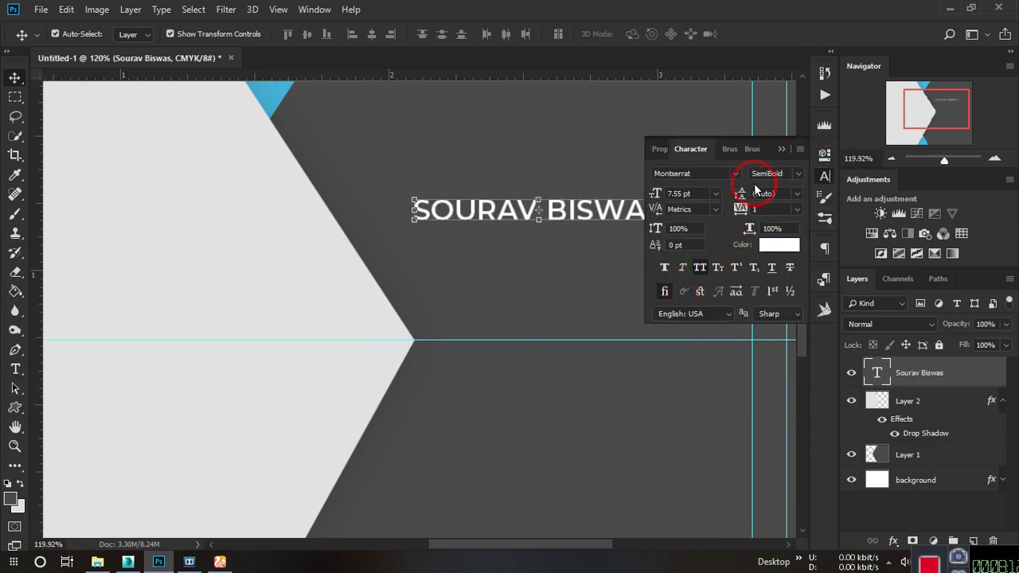
left_click(779, 149)
key("ctrl+0")
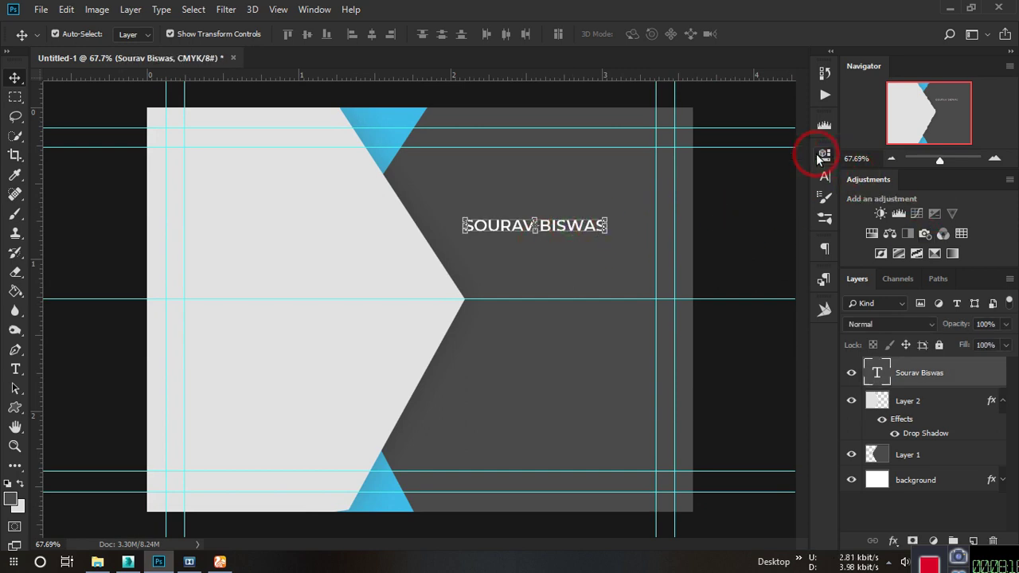
Enlarge the name, move it up-left, and scale it to about 82% within the guides.
left_click(820, 158)
left_click_drag(611, 289, 634, 288)
left_click(781, 149)
left_click(724, 178)
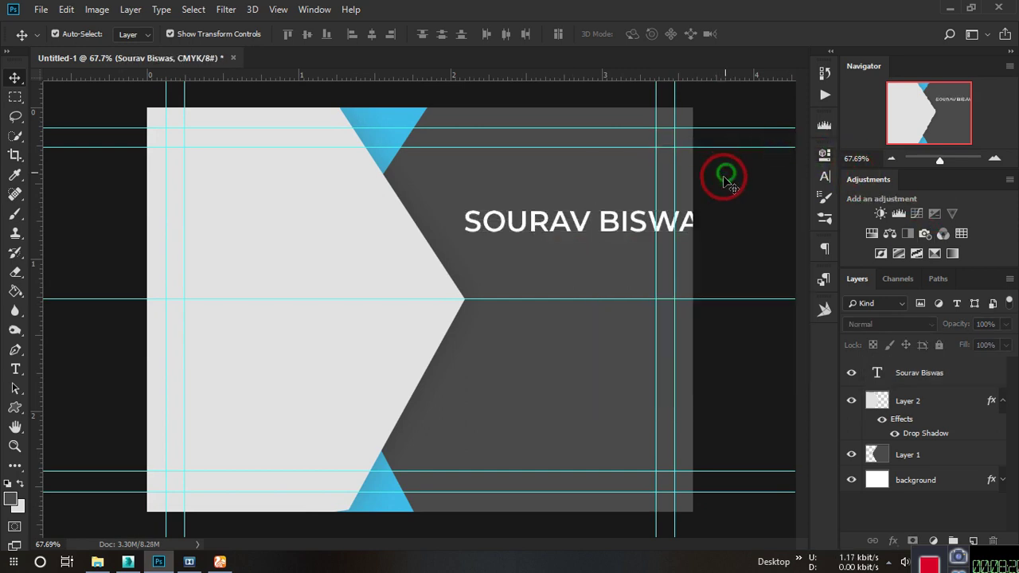
left_click(586, 222)
left_click_drag(609, 223, 565, 211)
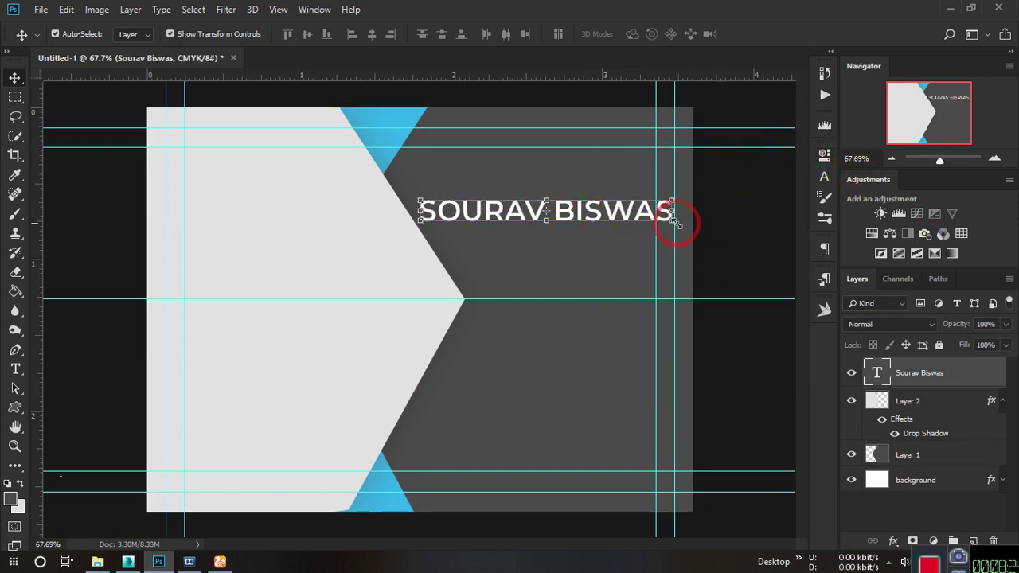
left_click_drag(673, 220, 643, 196)
left_click(674, 33)
left_click(737, 189)
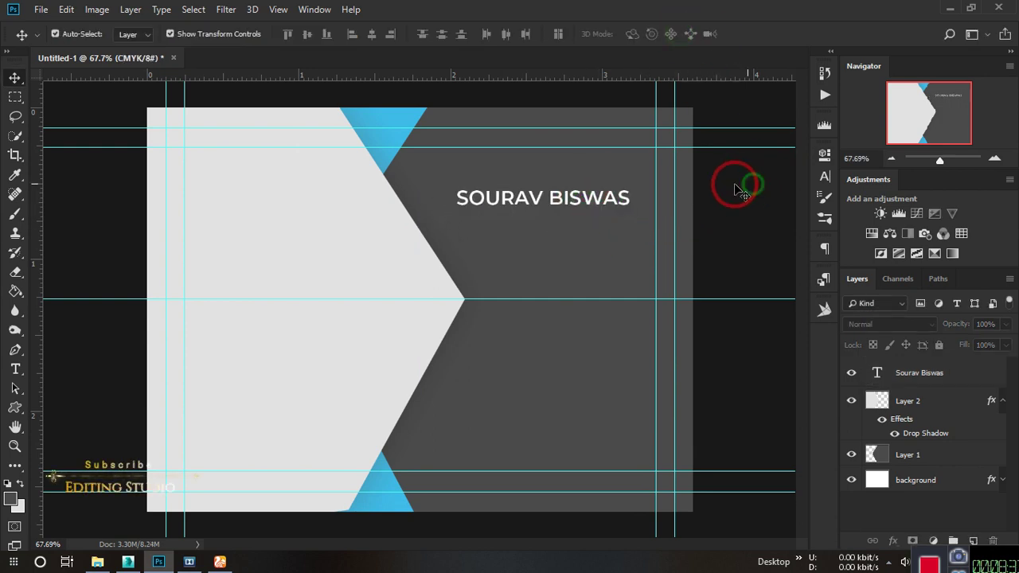
Change the name's font style to Montserrat Bold.
scroll(737, 189, "down", 1)
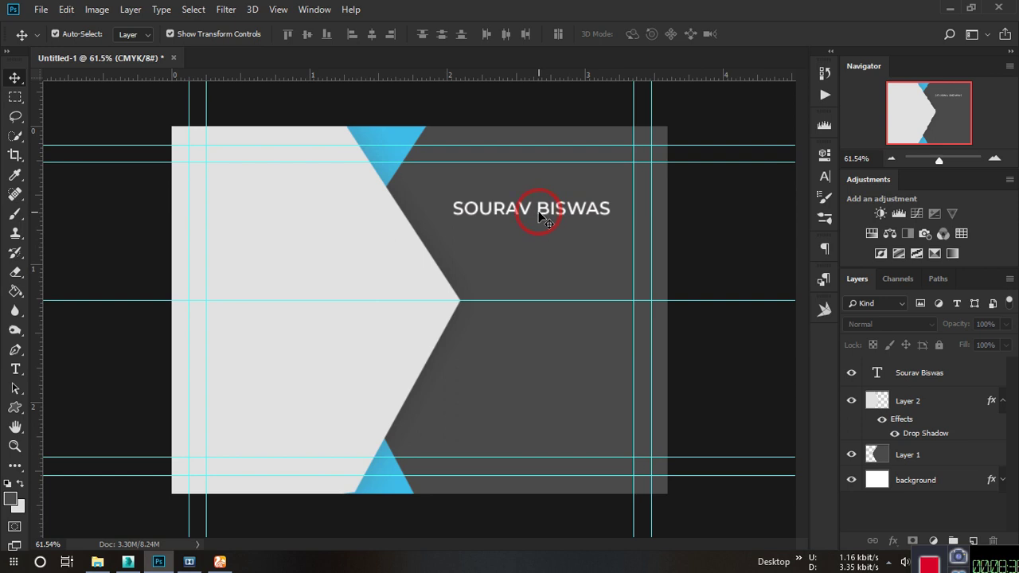
left_click(574, 193)
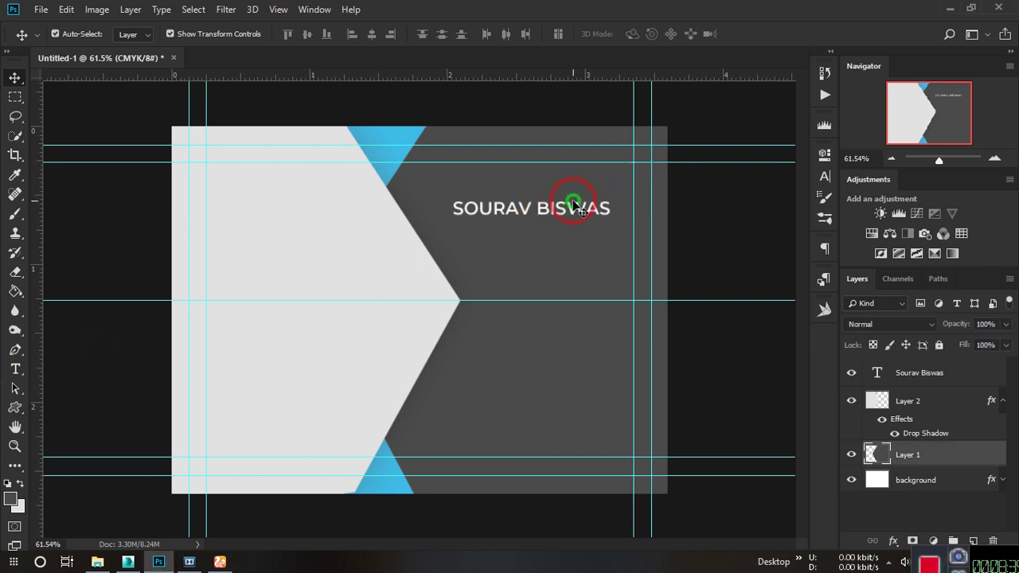
scroll(619, 203, "up", 7)
left_click(619, 203)
left_click(824, 153)
left_click(682, 264)
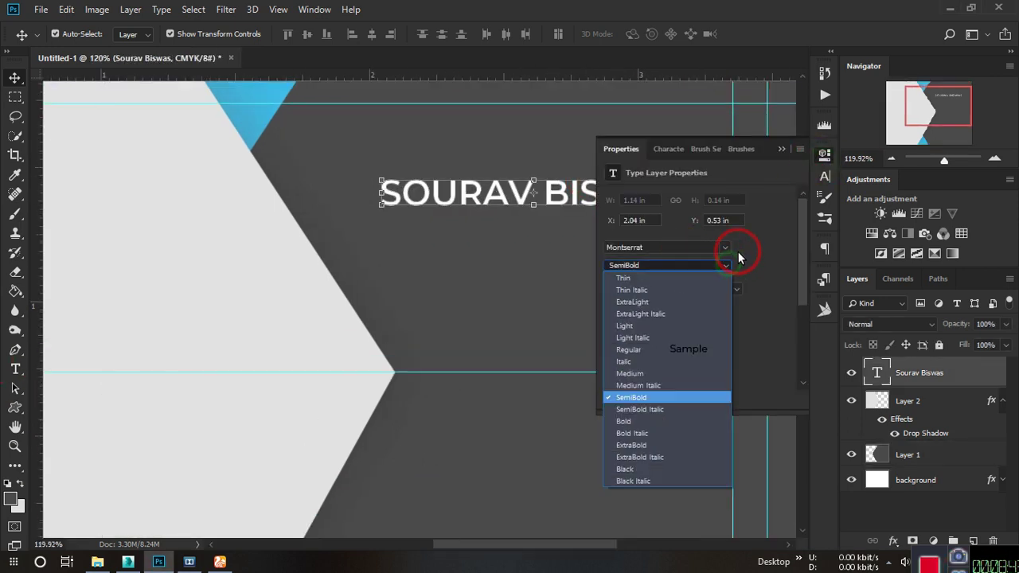
left_click(648, 421)
left_click(772, 151)
scroll(732, 216, "down", 2)
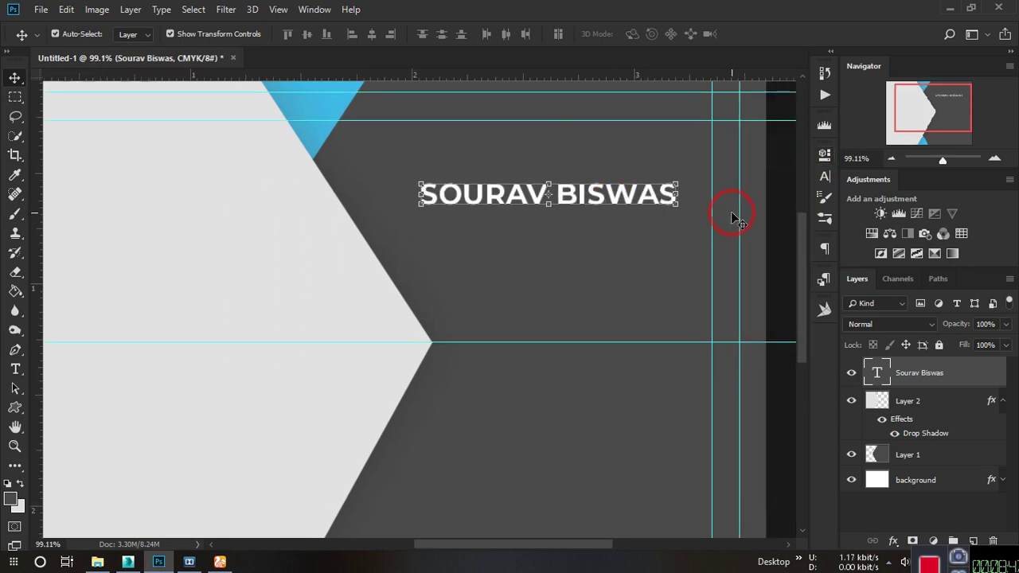
left_click(632, 157)
left_click(15, 369)
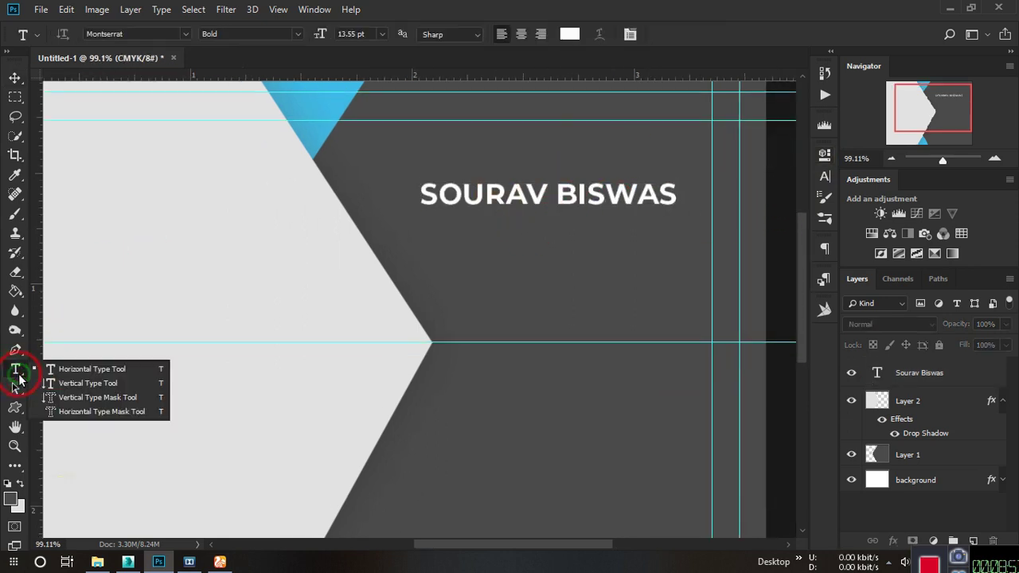
Add a 'GRAPHIC DESIGNER' text line and drag it just below the name.
left_click(102, 366)
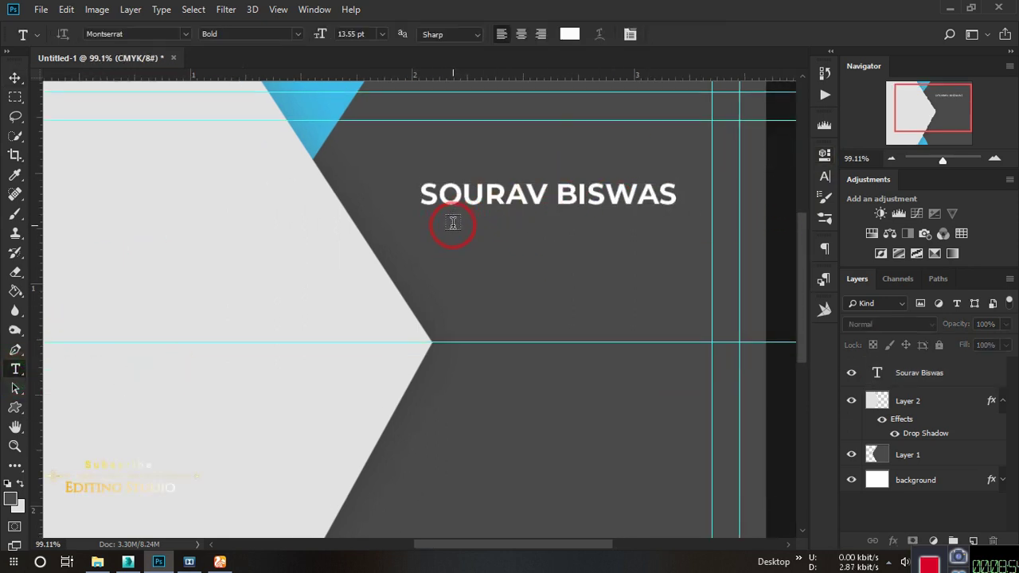
left_click(452, 225)
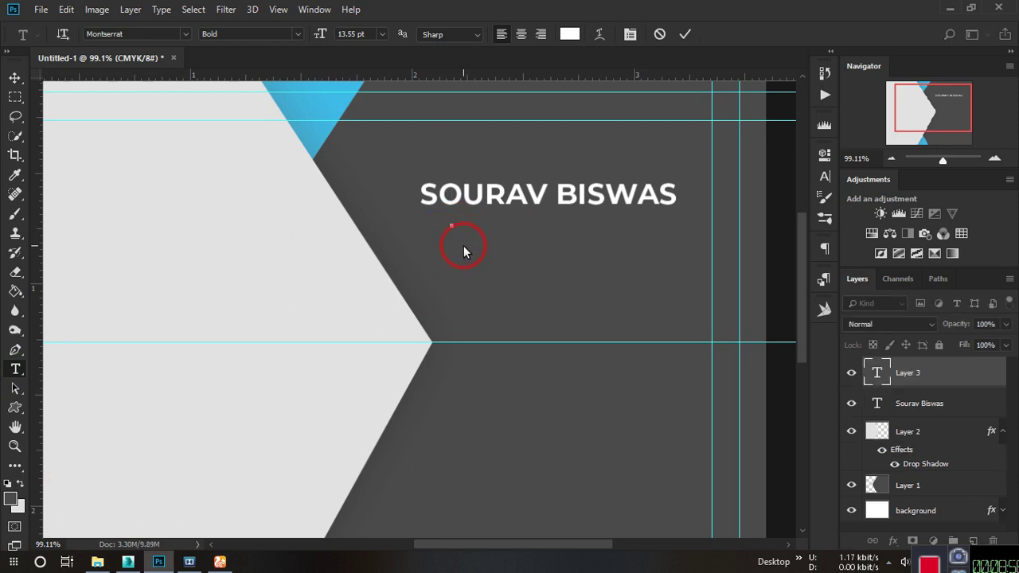
type("GRA")
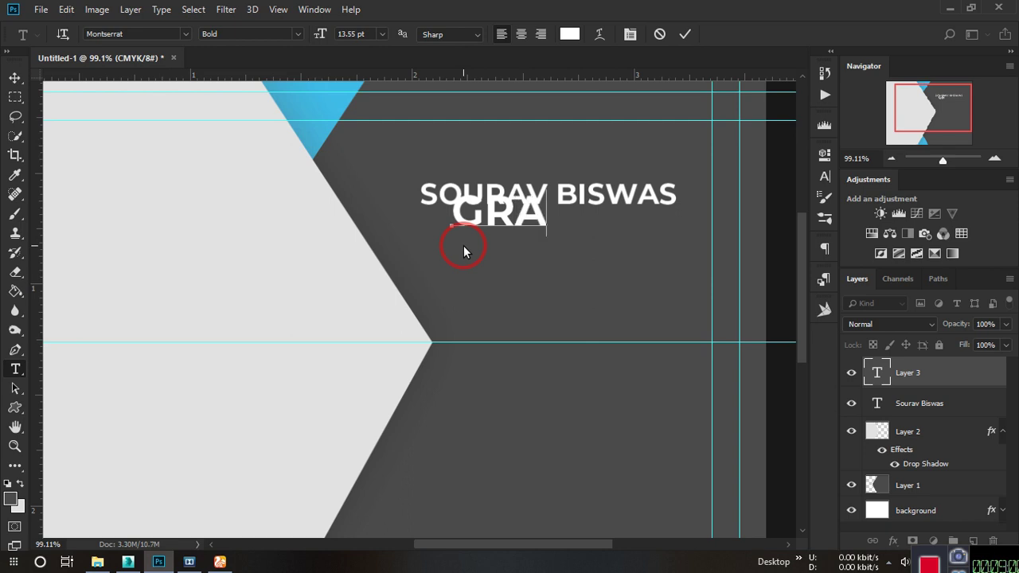
type("PHIC")
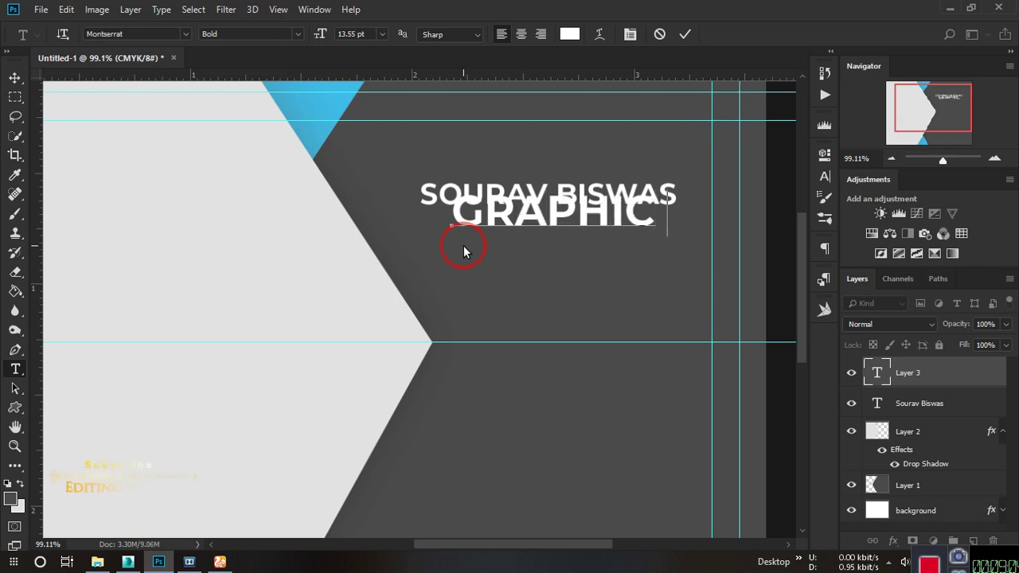
type(" DESI")
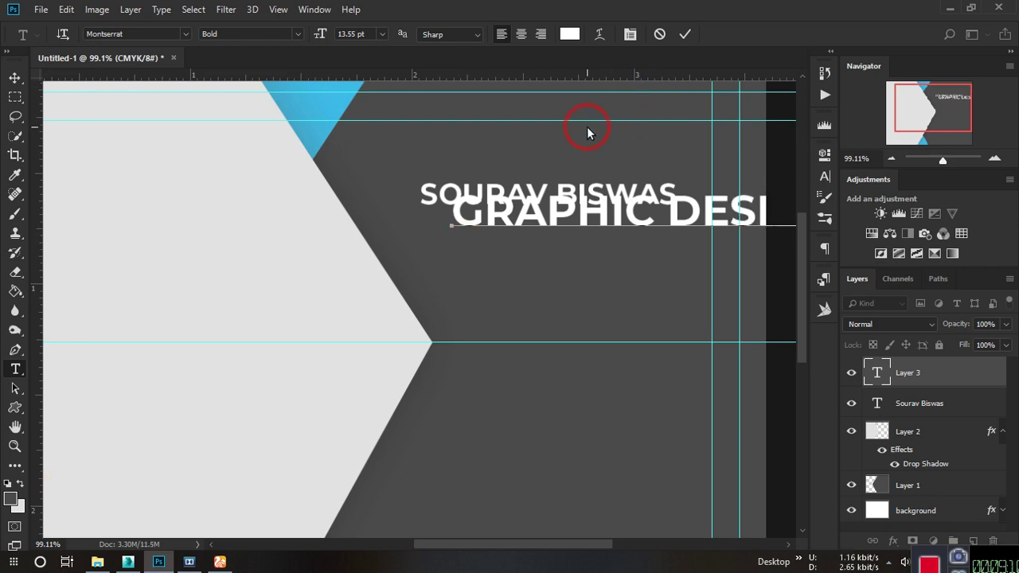
left_click(684, 33)
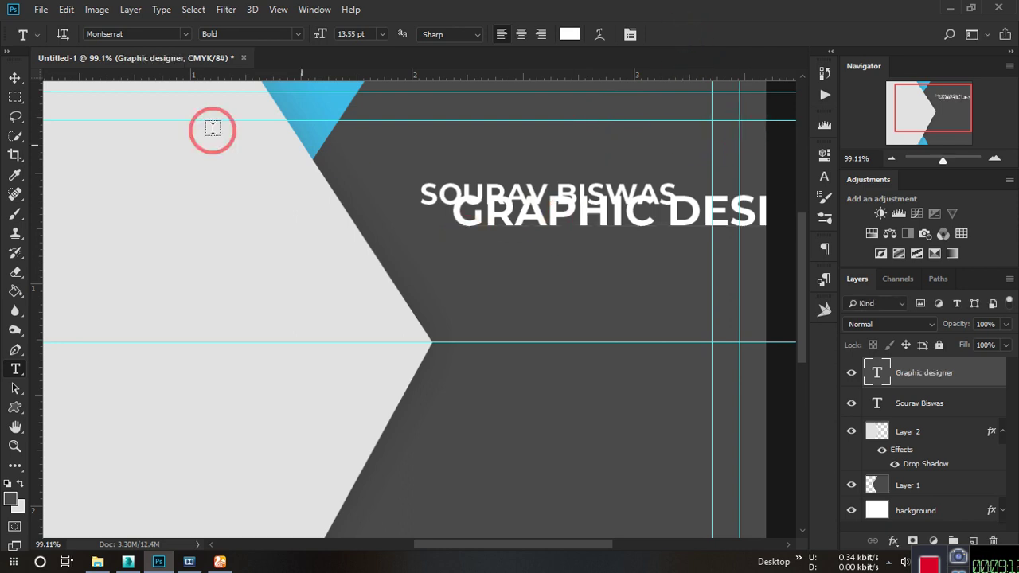
left_click(22, 83)
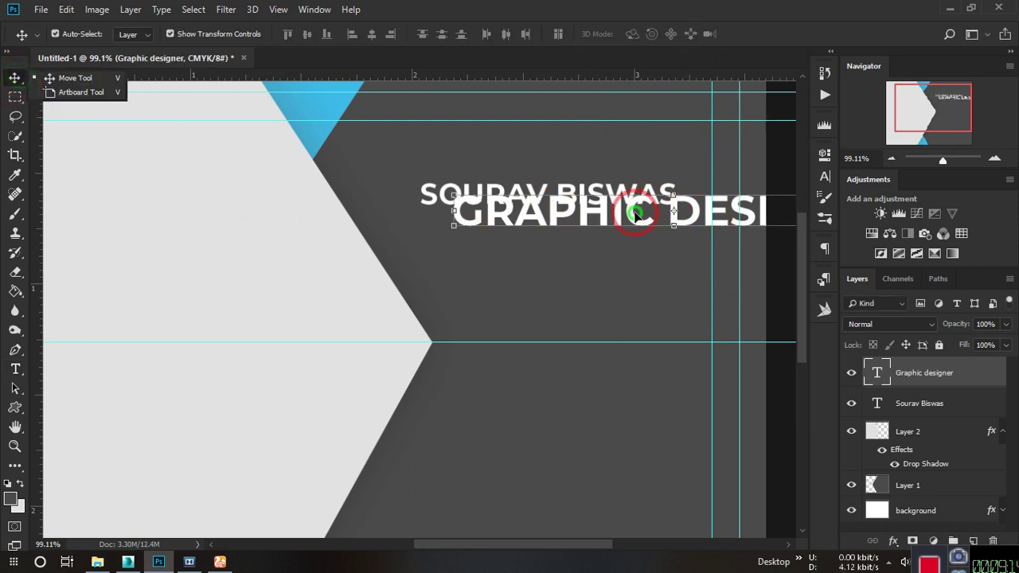
left_click_drag(634, 214, 489, 230)
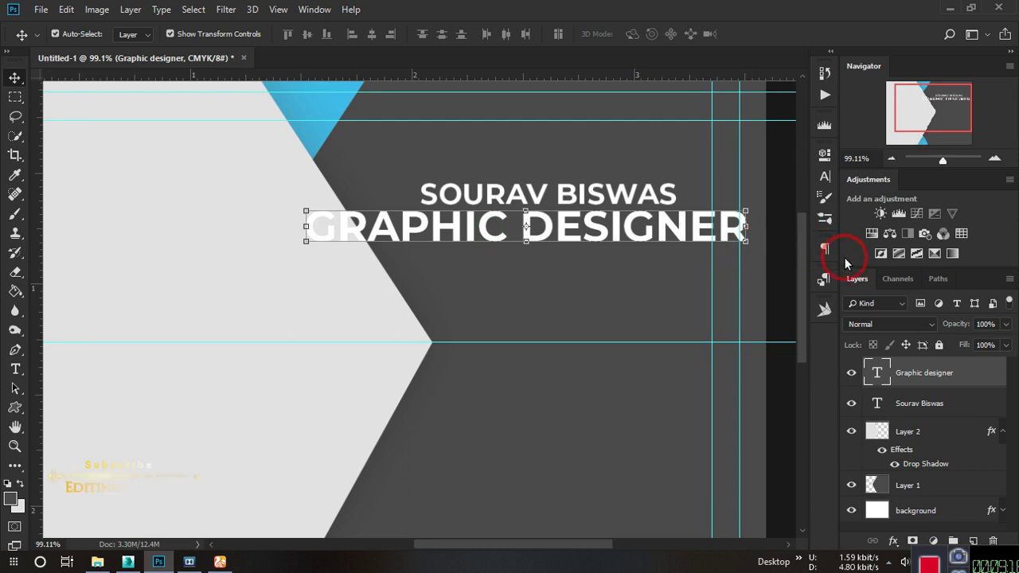
Make the subtitle Montserrat Light at about 5 pt with wider letter spacing.
left_click(824, 153)
left_click(659, 264)
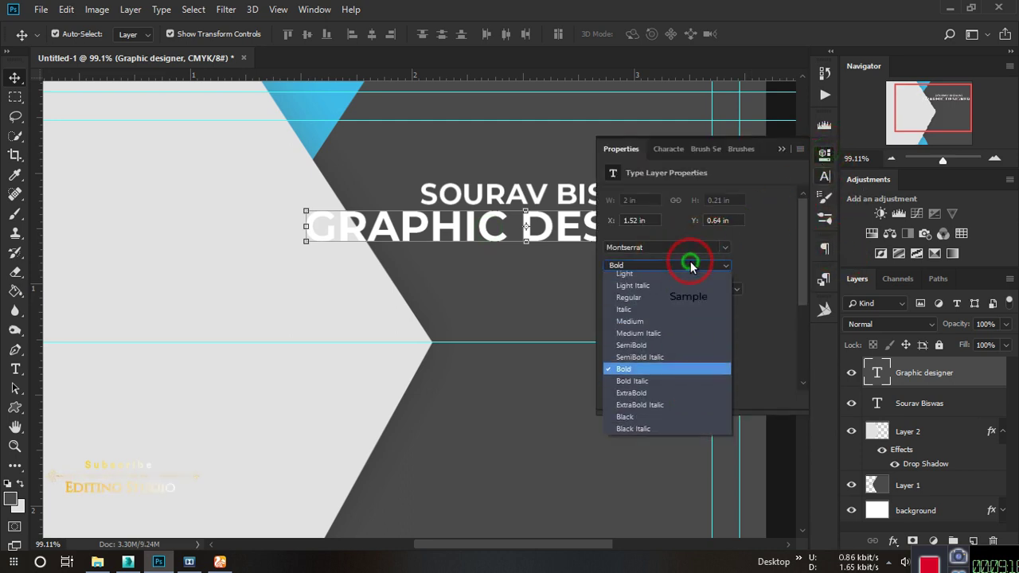
left_click(666, 326)
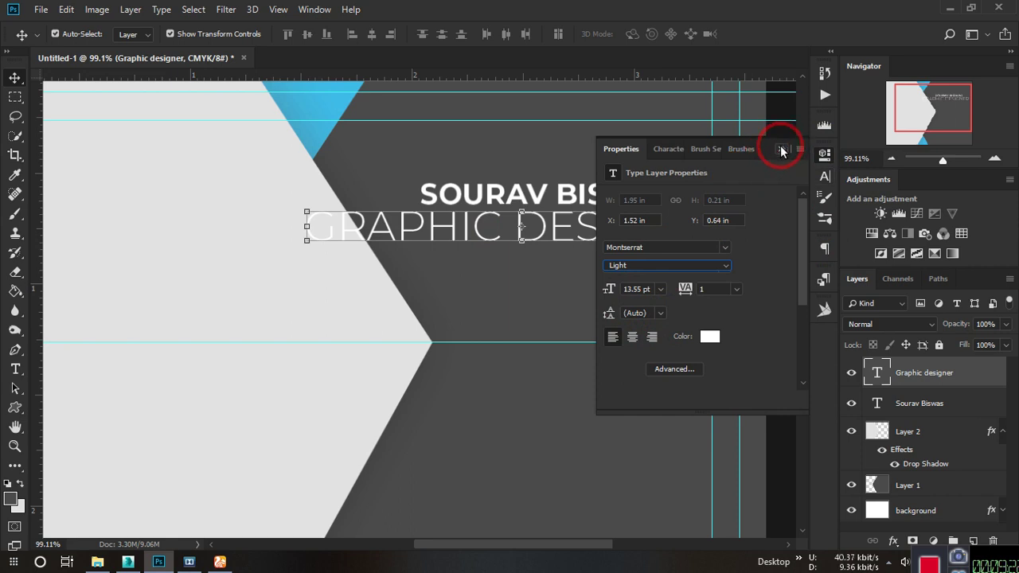
left_click_drag(606, 291, 595, 289)
left_click_drag(434, 236, 571, 219)
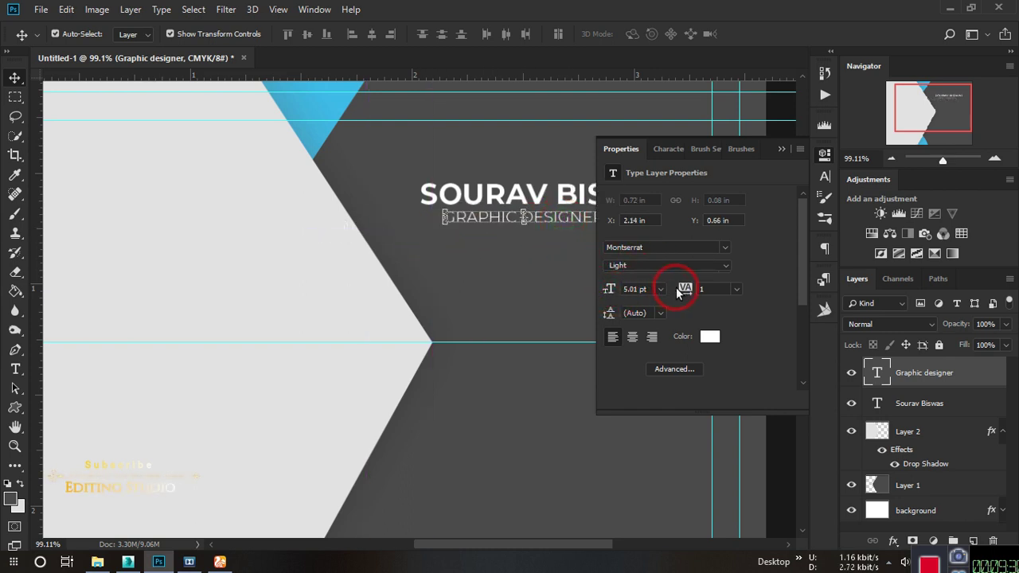
left_click_drag(680, 287, 693, 284)
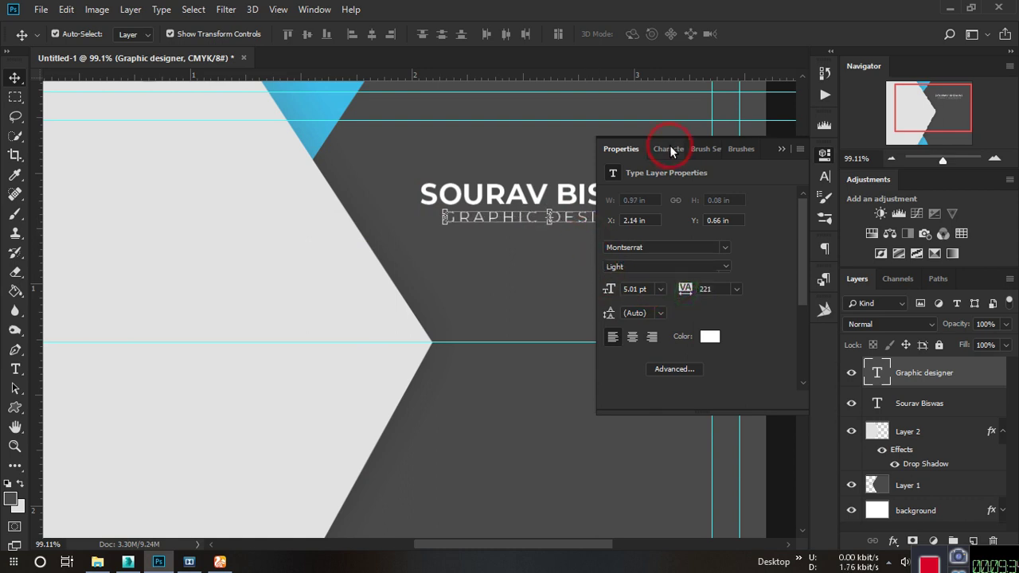
left_click(782, 149)
scroll(626, 226, "up", 1)
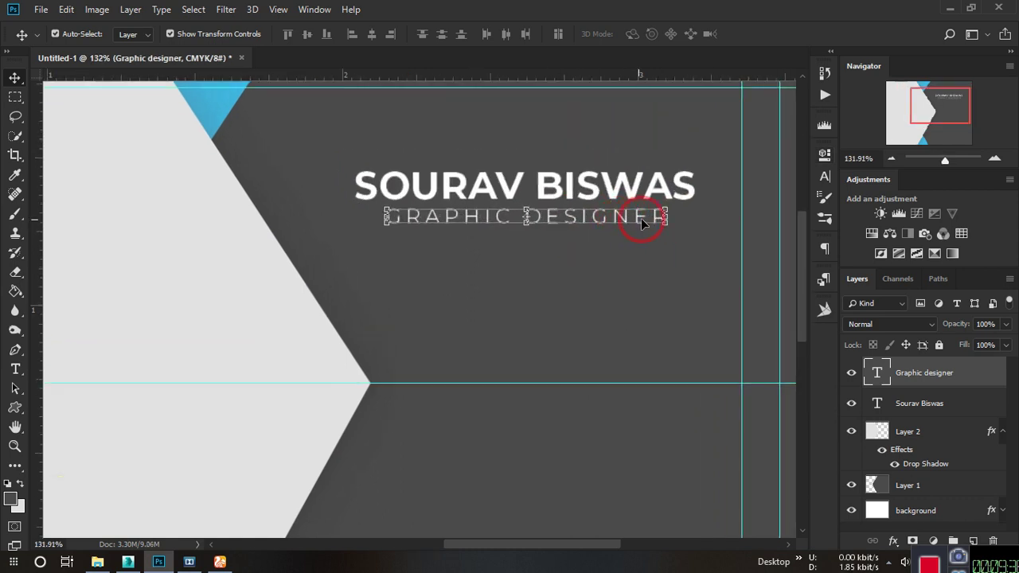
scroll(643, 223, "up", 3)
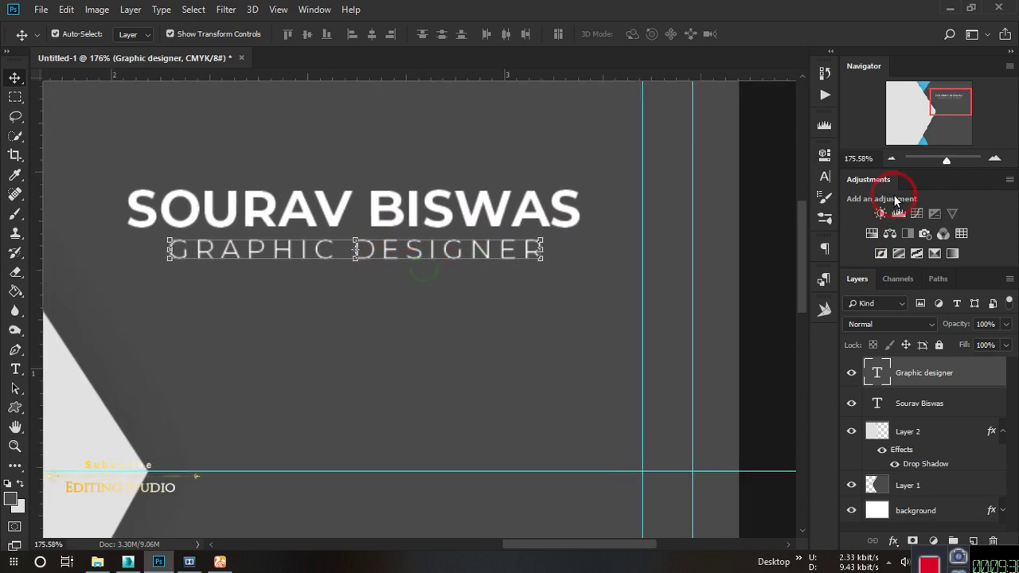
Widen the tracking further, align the subtitle under the name, and shrink its size slightly.
left_click(824, 154)
left_click(692, 293)
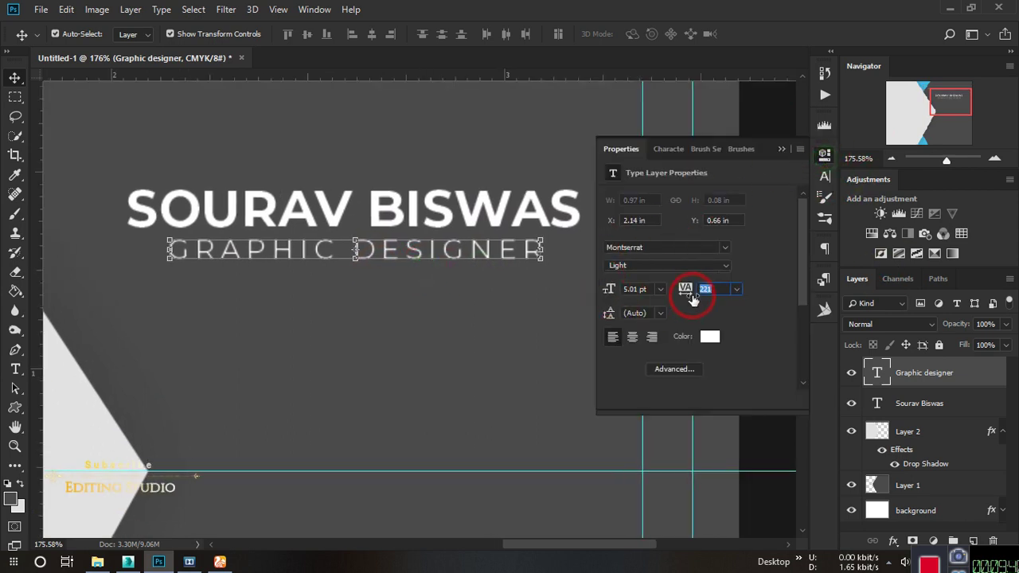
left_click_drag(688, 291, 694, 291)
key("space")
left_click_drag(484, 295, 438, 284)
mouse_move(445, 245)
left_mouse_down()
mouse_move(407, 252)
mouse_move(409, 241)
left_mouse_up()
left_click(716, 275)
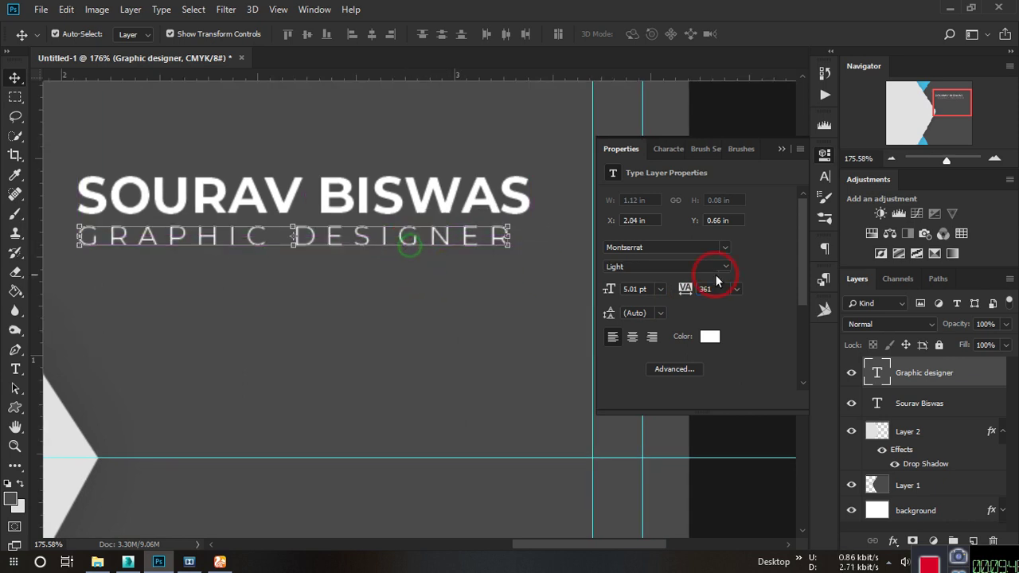
left_click(610, 290)
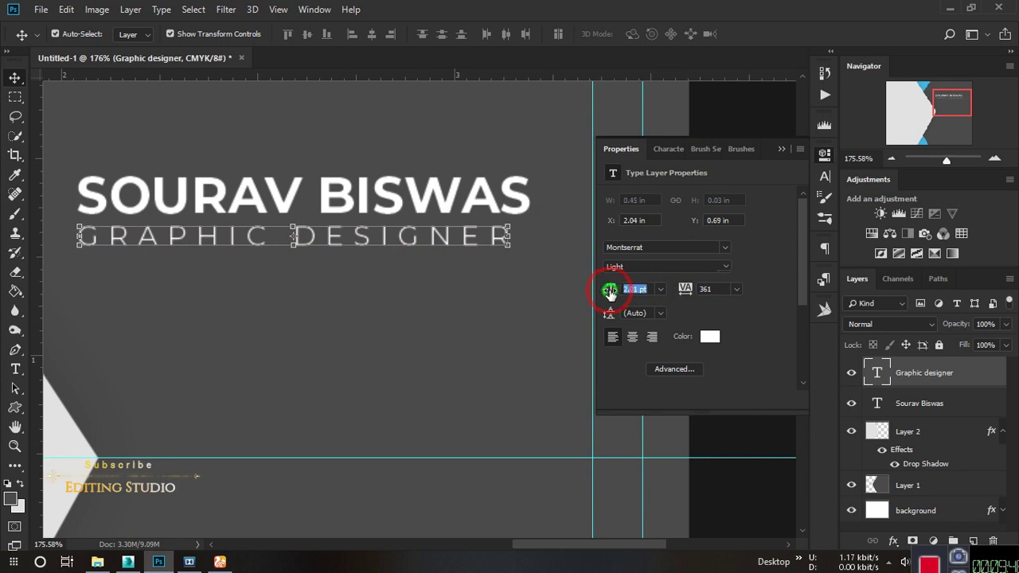
left_click_drag(609, 292, 607, 289)
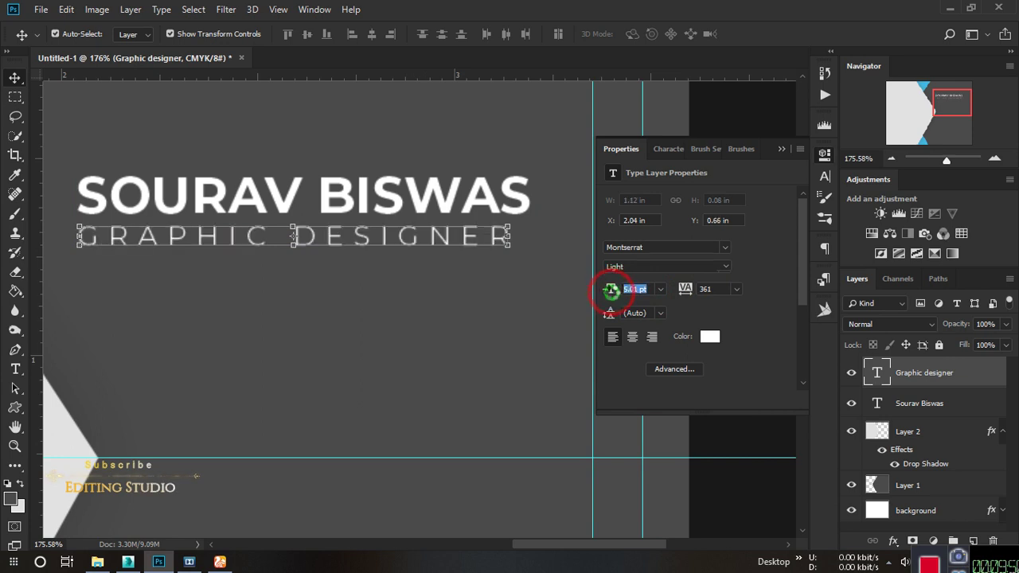
Scale the subtitle to about 70% and spread its tracking to 681.
left_click(505, 246)
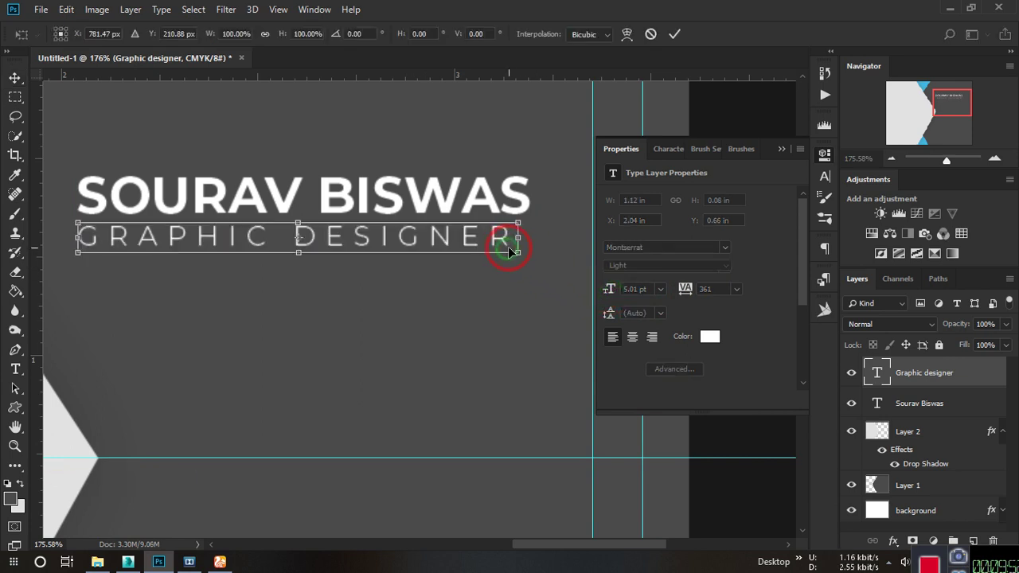
left_click_drag(519, 253, 453, 247)
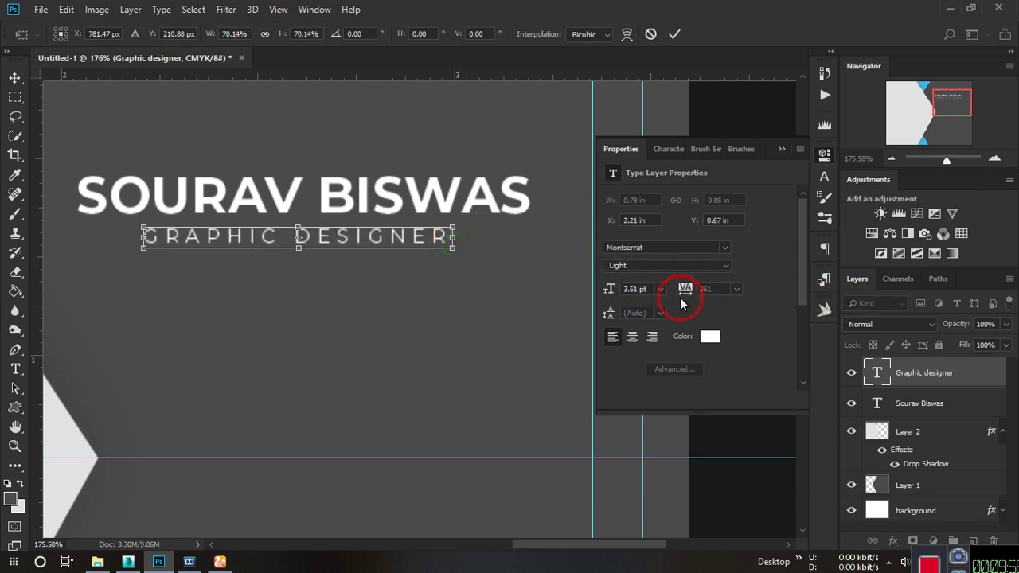
left_click(675, 33)
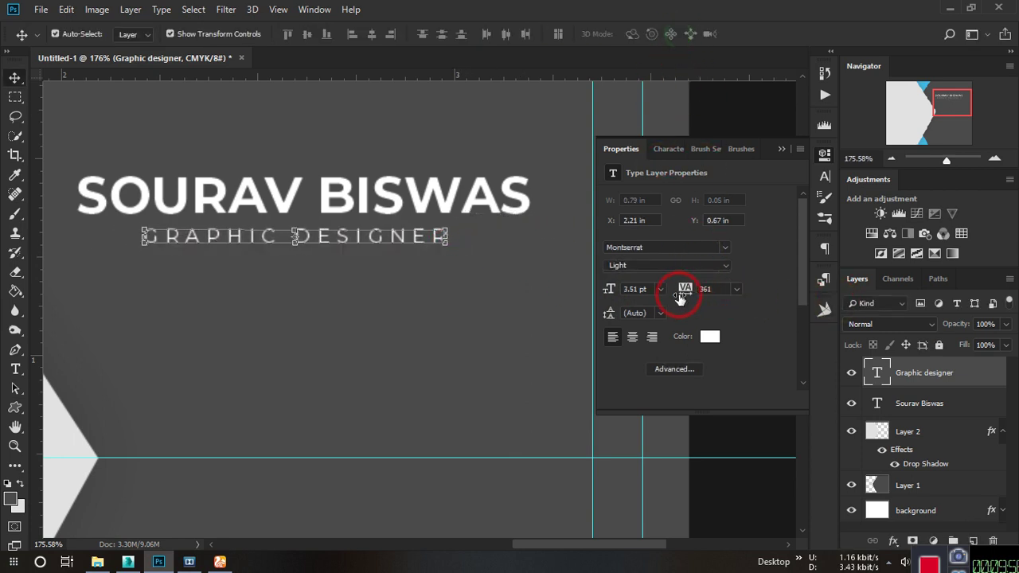
left_click_drag(680, 289, 710, 286)
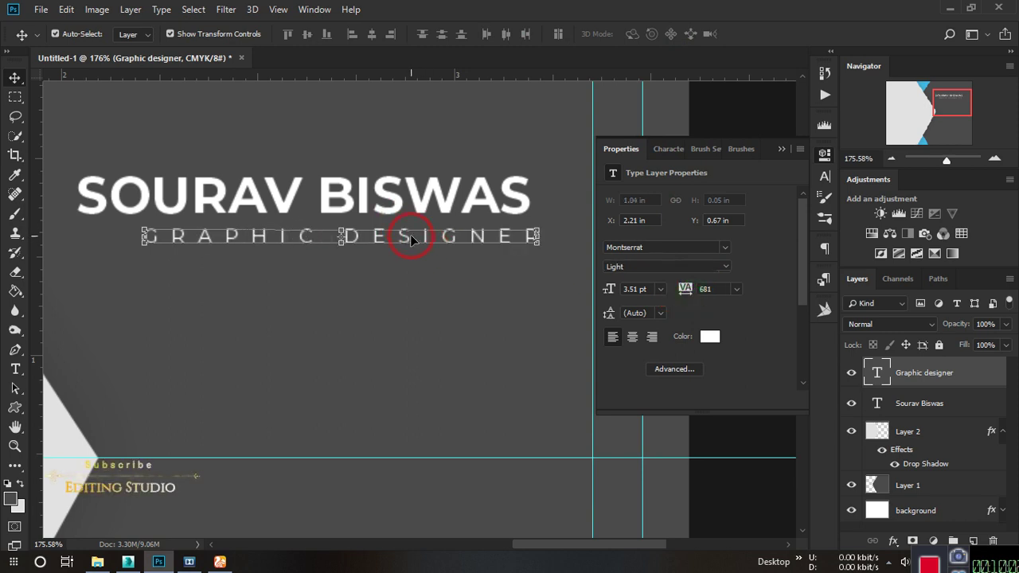
left_click_drag(406, 238, 369, 239)
scroll(374, 239, "down", 5)
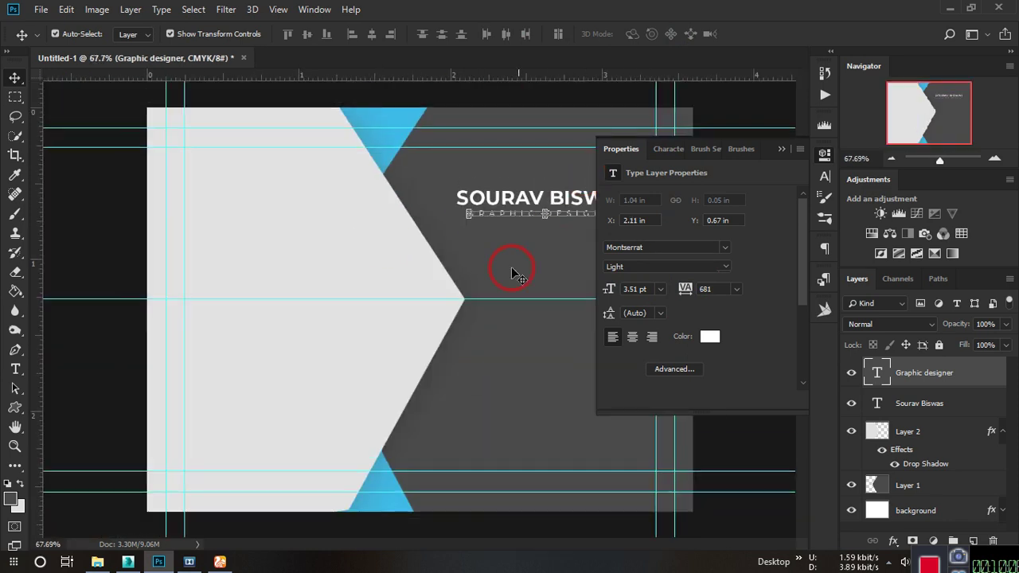
left_click(111, 238)
left_click(780, 149)
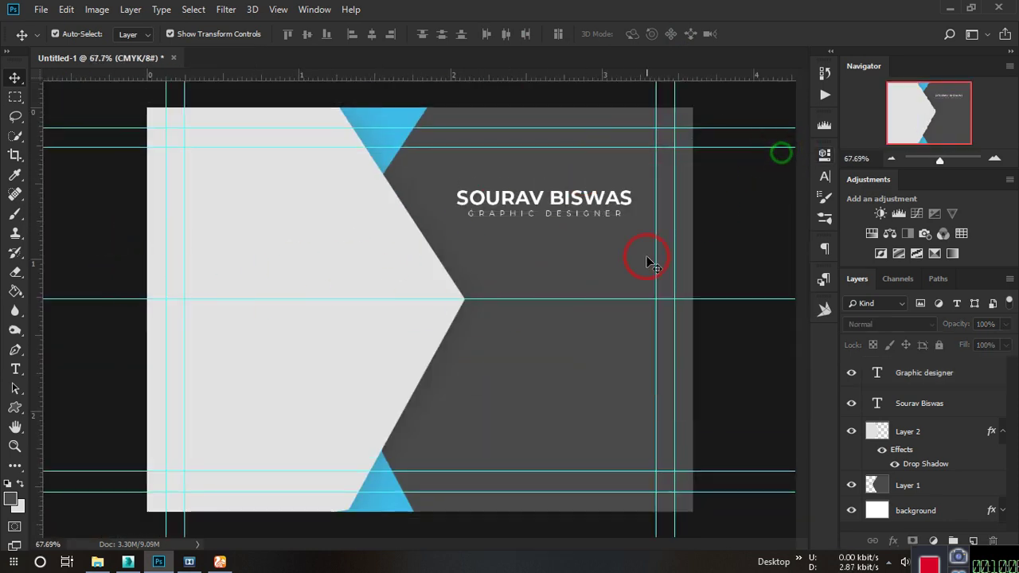
scroll(579, 221, "up", 2)
Nudge the GRAPHIC DESIGNER line left to centre it beneath the name.
left_click(580, 207)
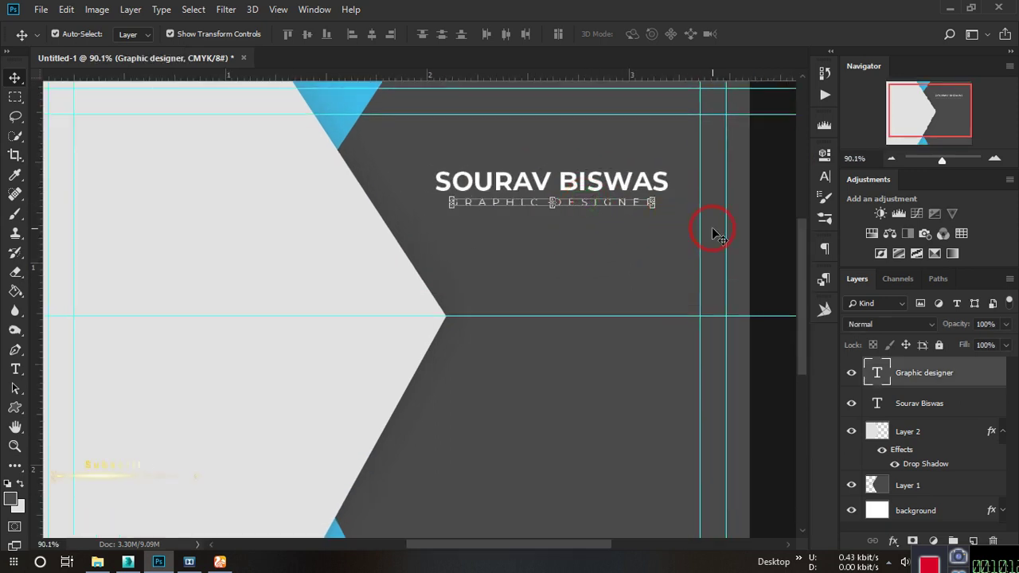
key("Left")
key("Left")
left_click(769, 186)
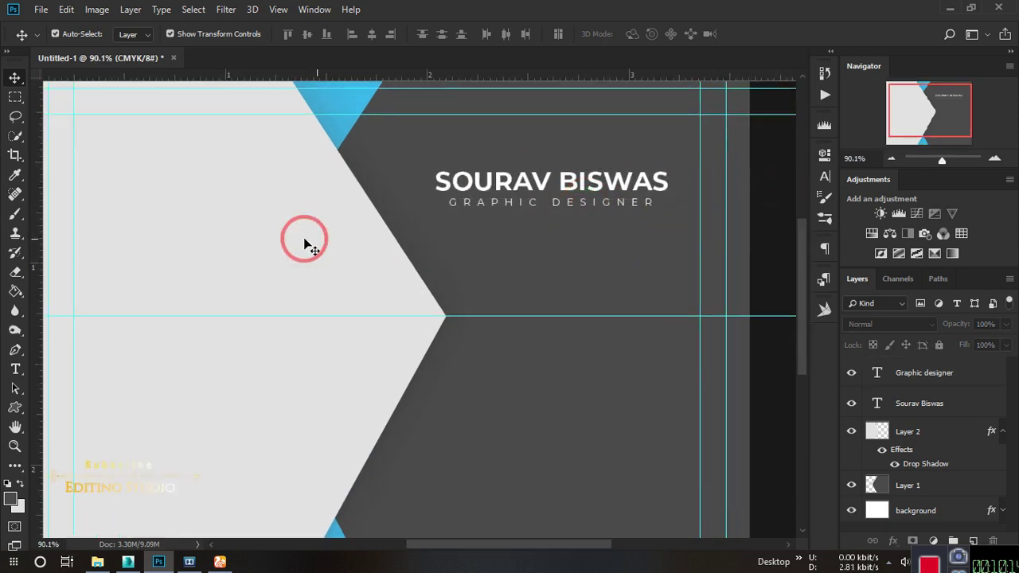
scroll(332, 230, "down", 3)
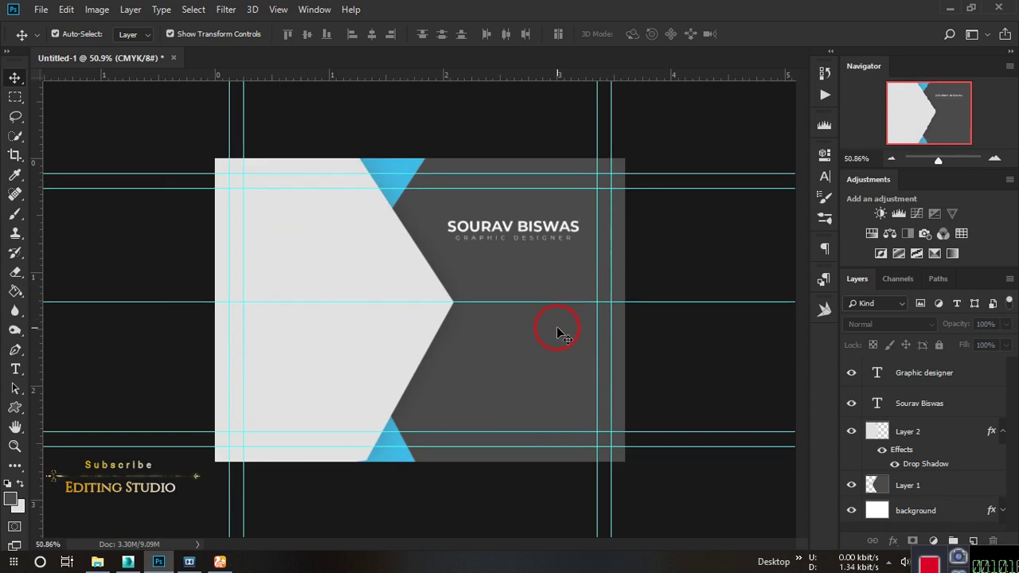
scroll(539, 191, "up", 2)
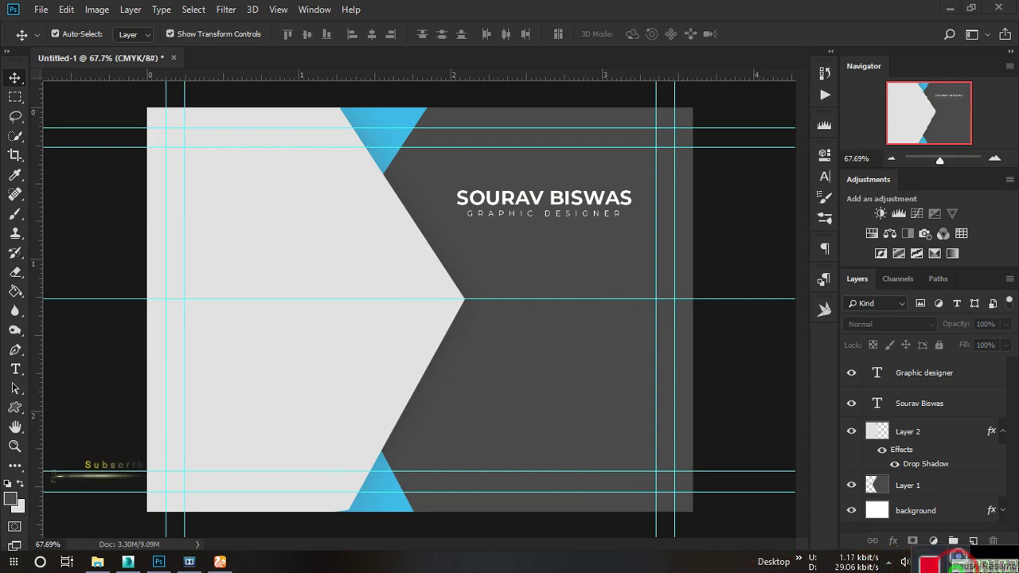
scroll(589, 269, "down", 2)
scroll(589, 269, "up", 3)
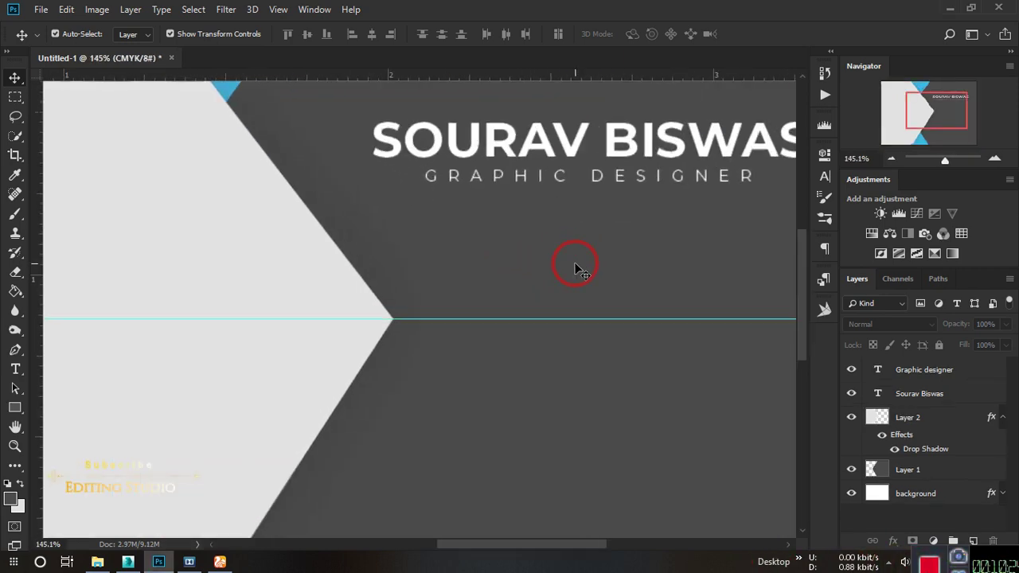
scroll(576, 266, "down", 2)
scroll(576, 266, "up", 1)
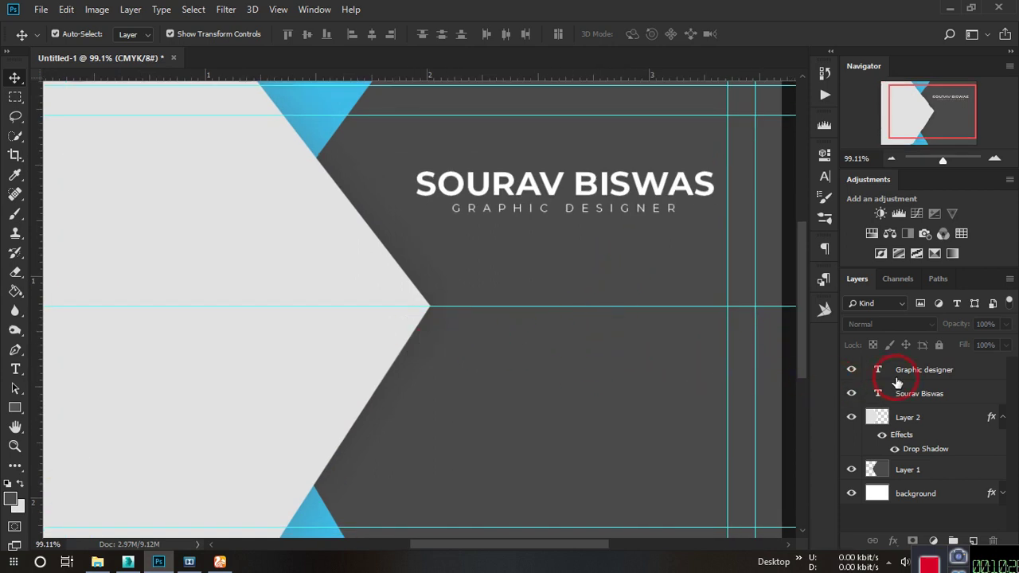
Draw a small 51 × 52 px square beside the chevron tip and fill it light cyan.
left_click(972, 541)
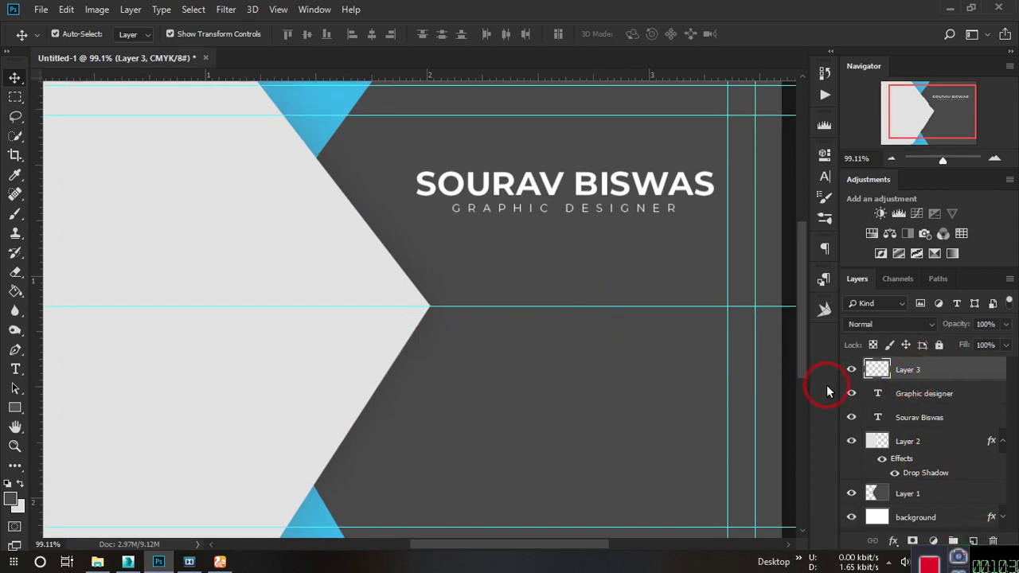
left_click(16, 407)
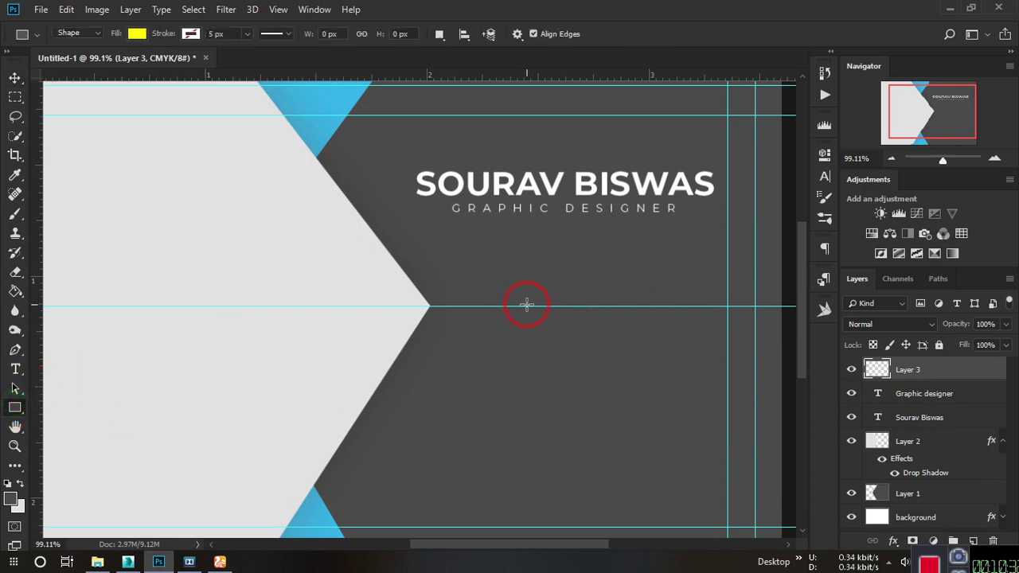
left_click_drag(480, 306, 518, 344)
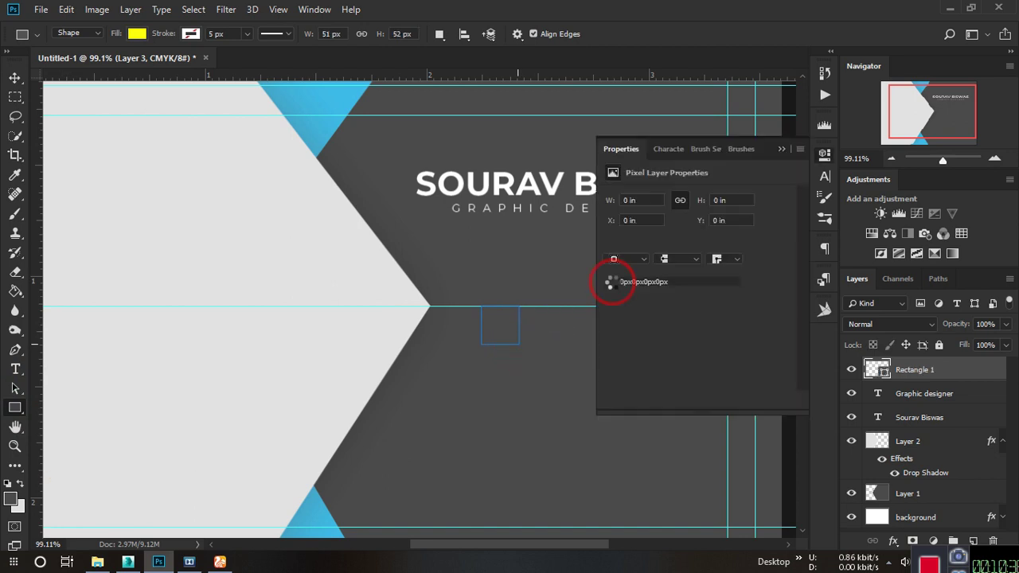
left_click(612, 243)
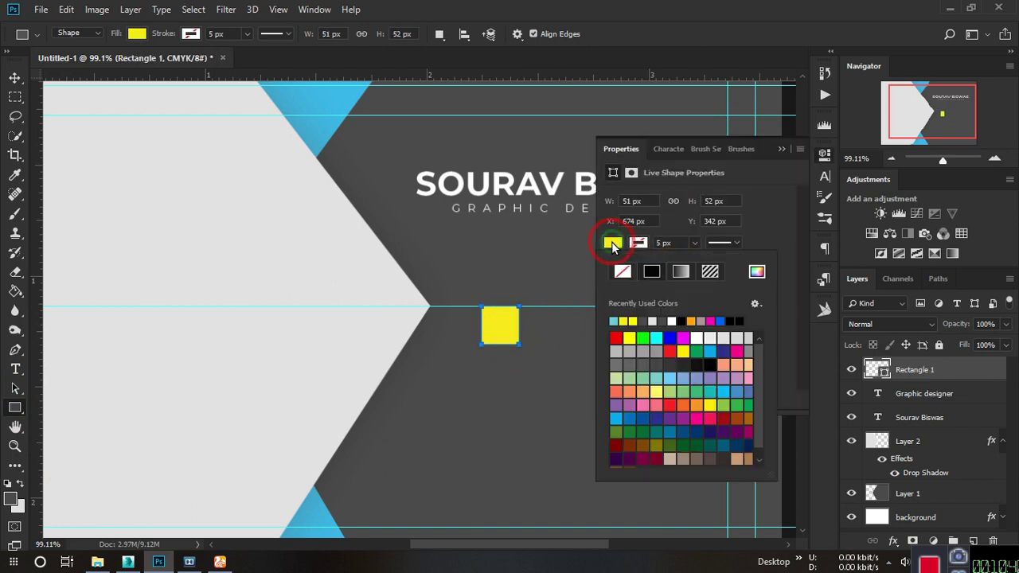
left_click(656, 337)
left_click(610, 246)
left_click(610, 244)
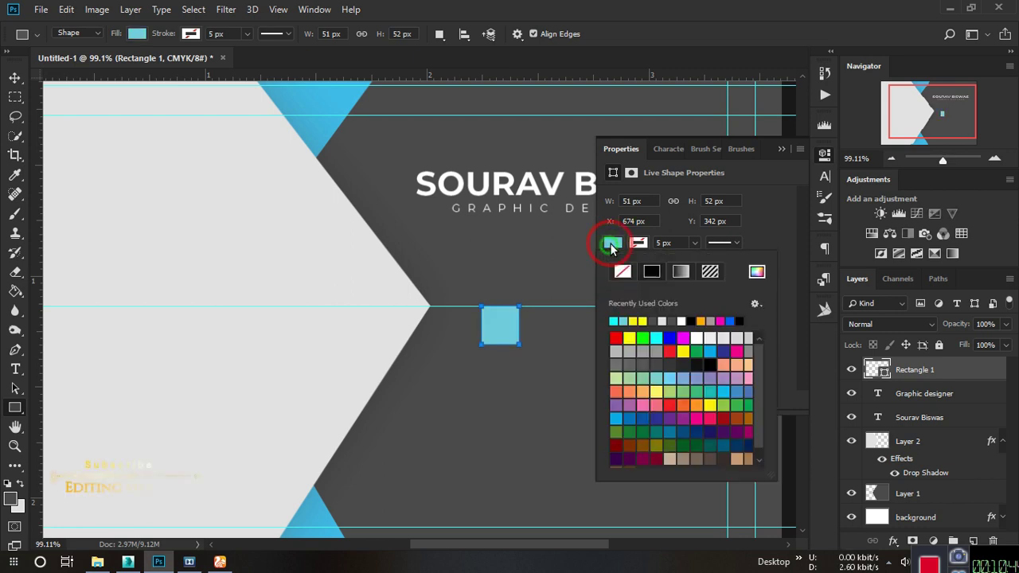
Change the square's fill to bright cyan #00d2ff in the Color Picker.
left_click(757, 272)
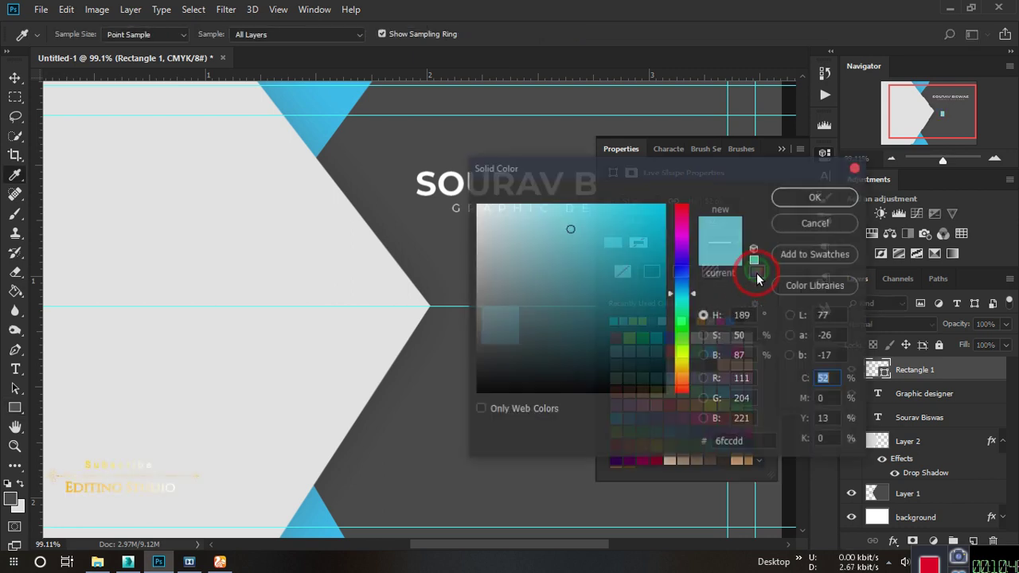
left_click_drag(584, 229, 704, 219)
left_click(805, 279)
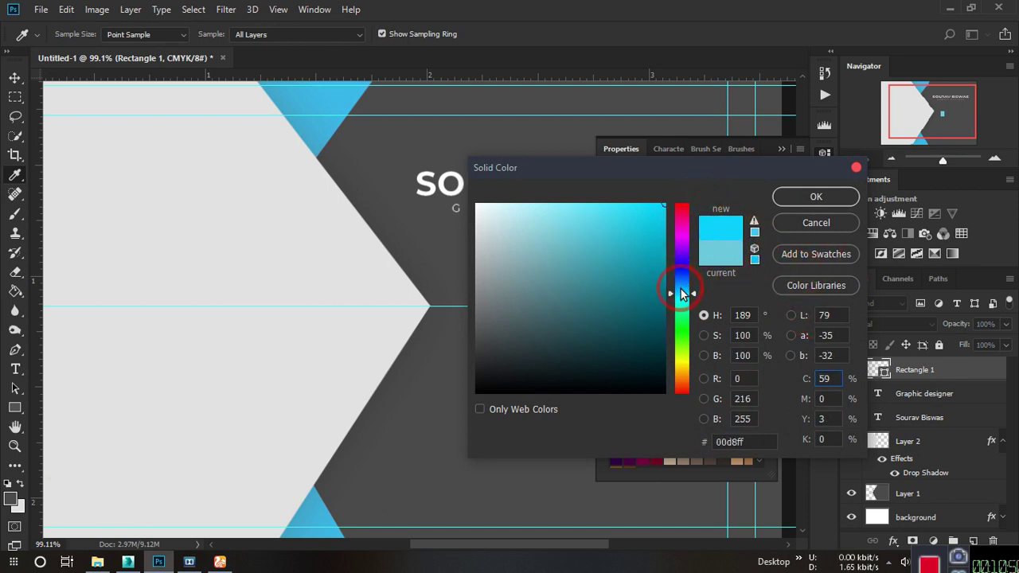
left_click_drag(681, 294, 679, 300)
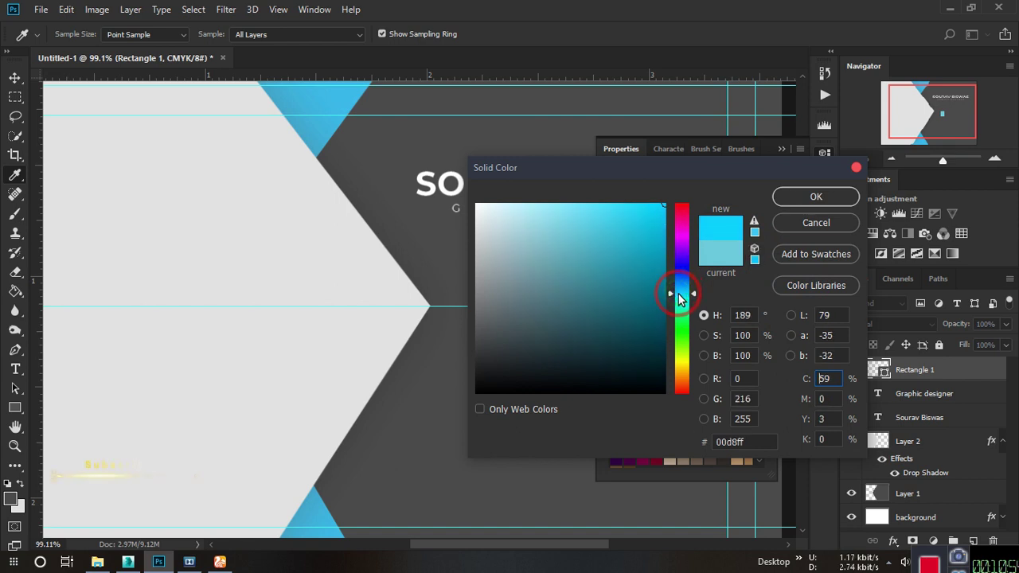
left_click(806, 198)
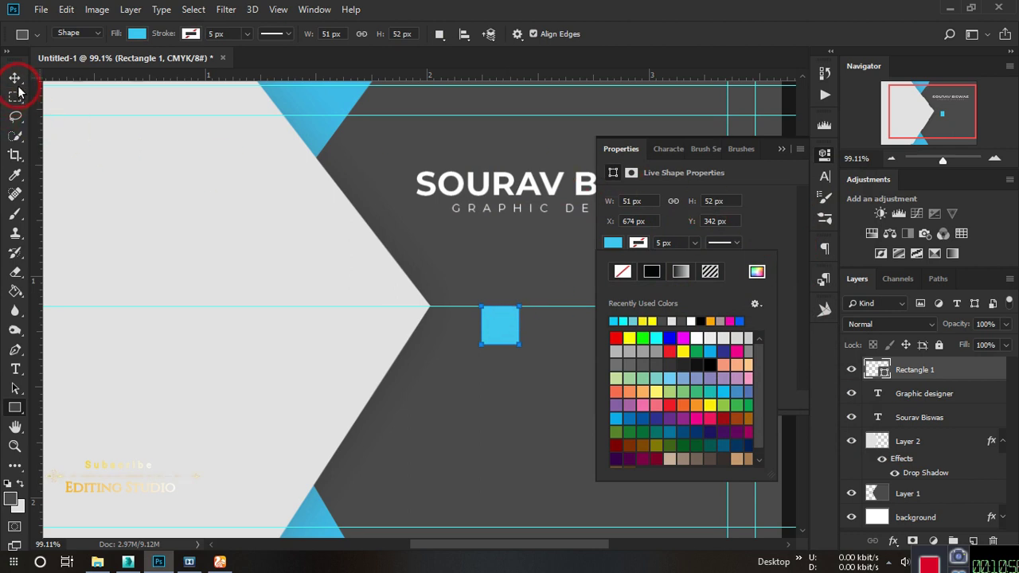
Return to the Move tool, close the shape properties, and reselect the cyan square.
left_click(16, 79)
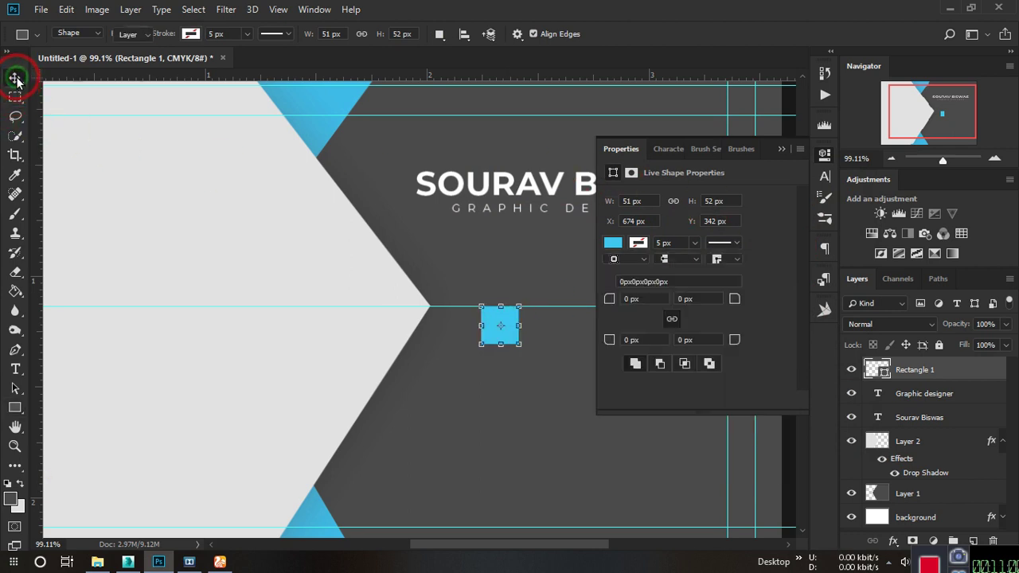
scroll(545, 322, "up", 4)
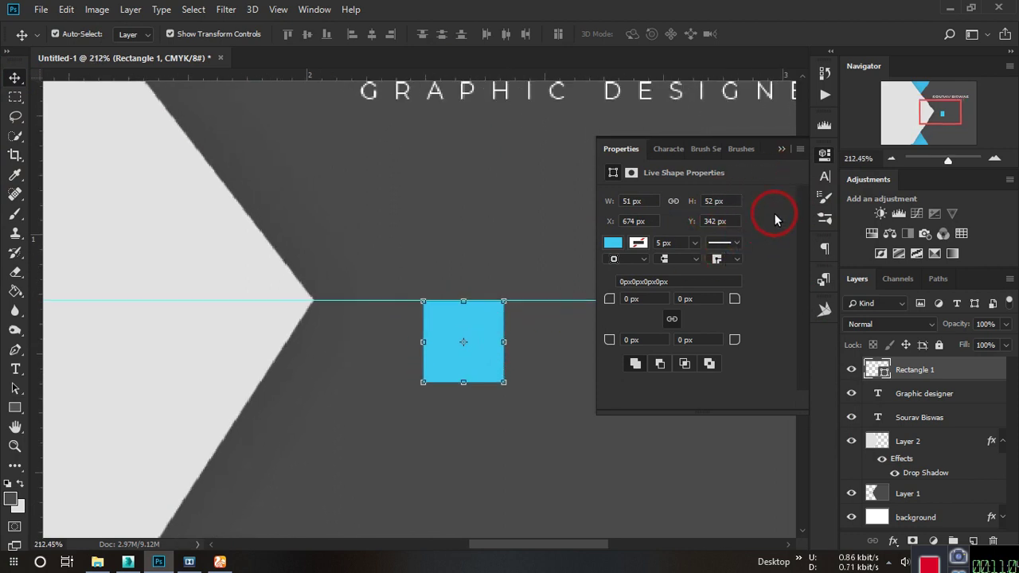
left_click(782, 148)
left_click(592, 319)
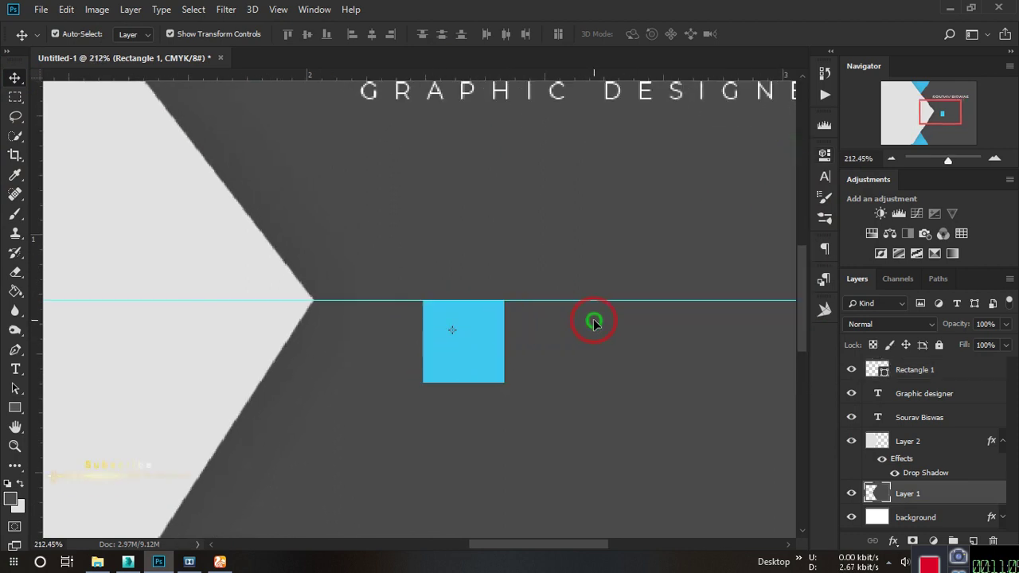
left_click(462, 342)
scroll(499, 313, "down", 1)
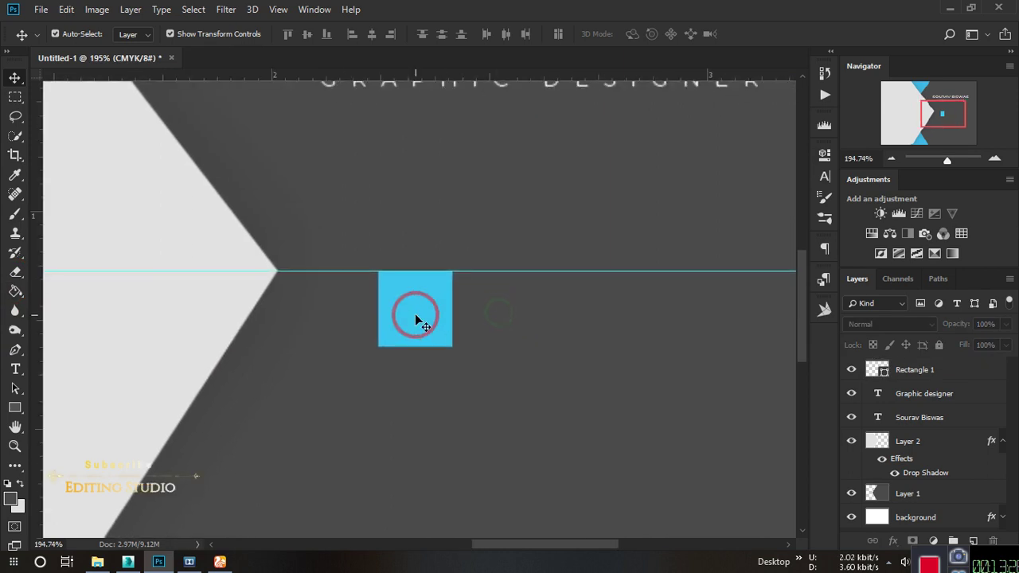
left_click(414, 315)
scroll(415, 317, "down", 3)
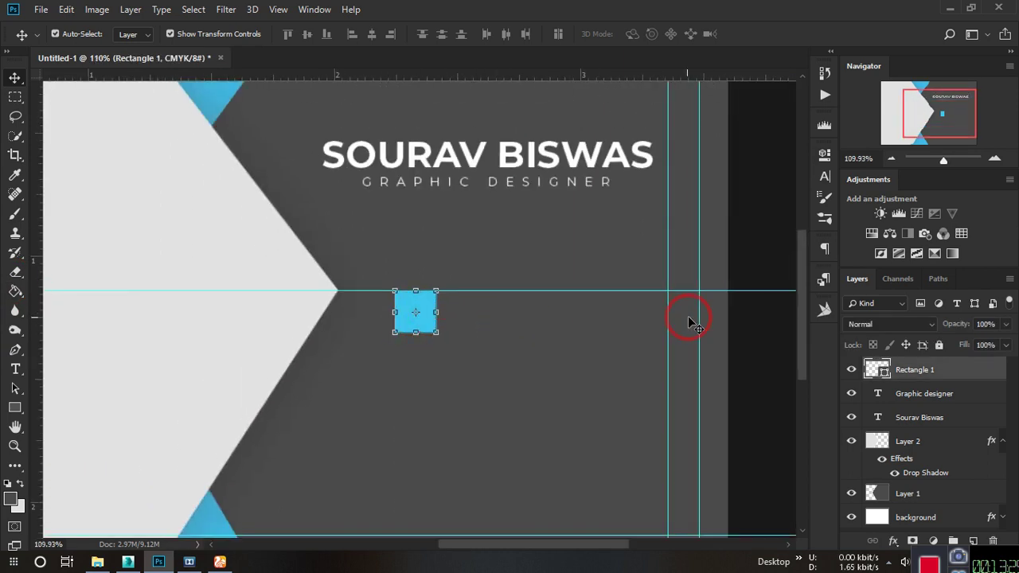
left_click(772, 359)
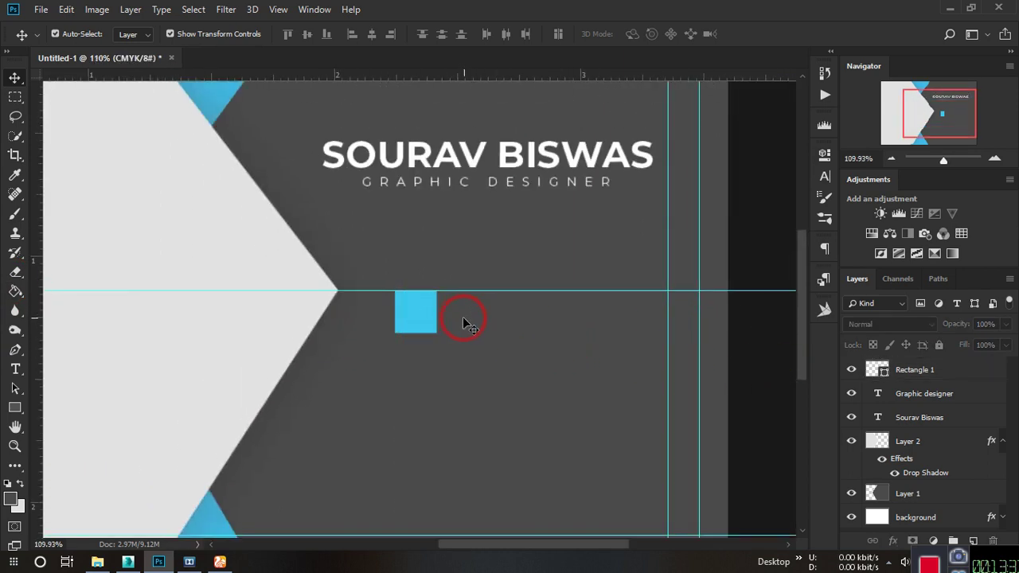
Minimize Photoshop and open the buisness card folder, closing the extra Explorer window.
left_click(951, 10)
double_click(921, 271)
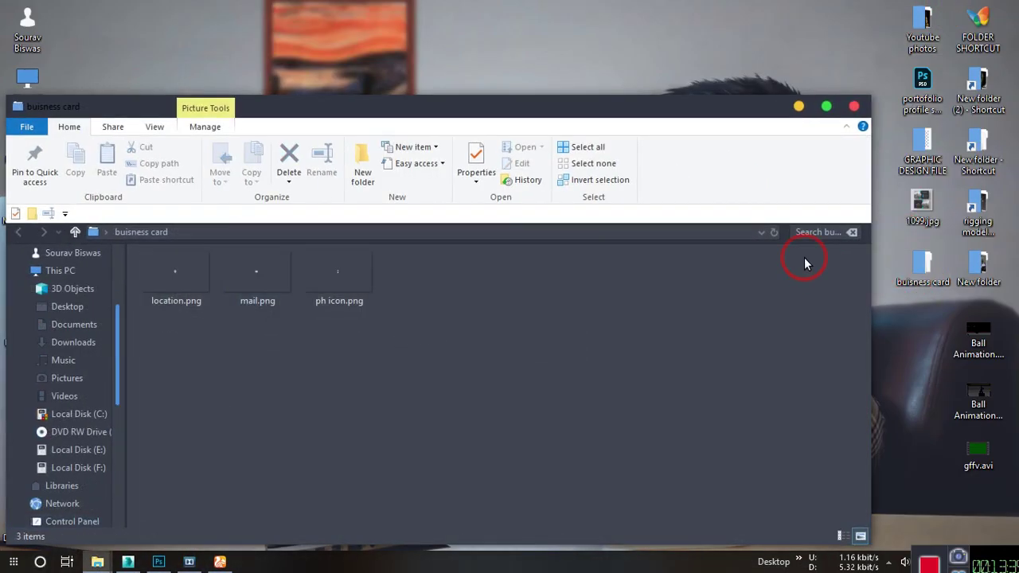
left_click_drag(731, 100, 723, 134)
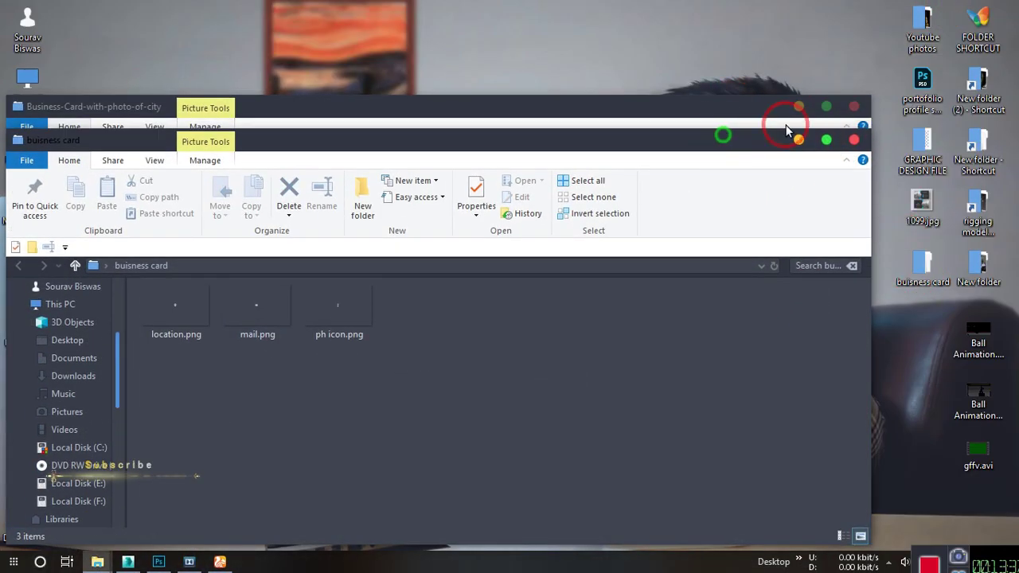
left_click(854, 107)
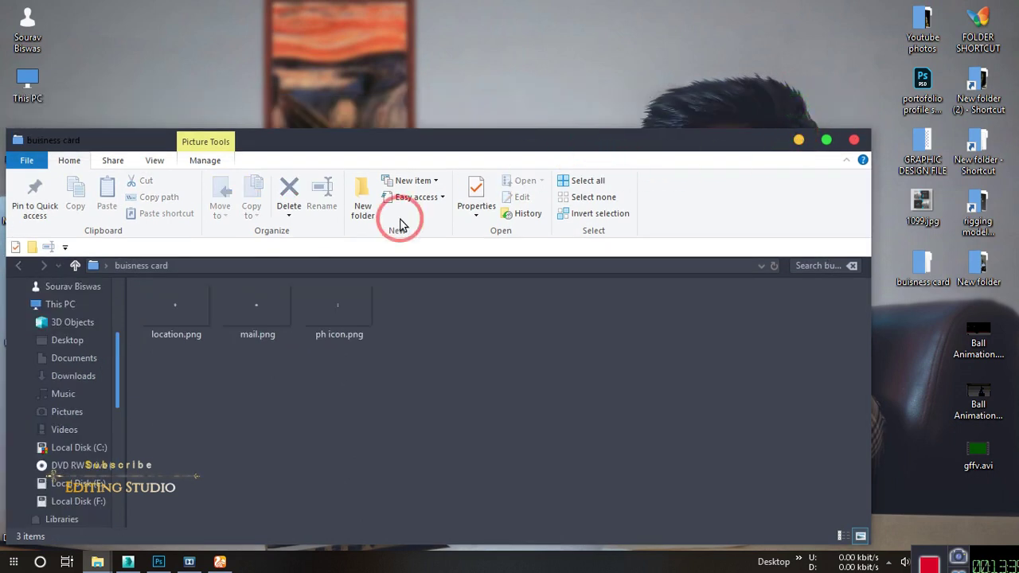
Preview ph icon.png and drag it into the Photoshop document.
double_click(348, 316)
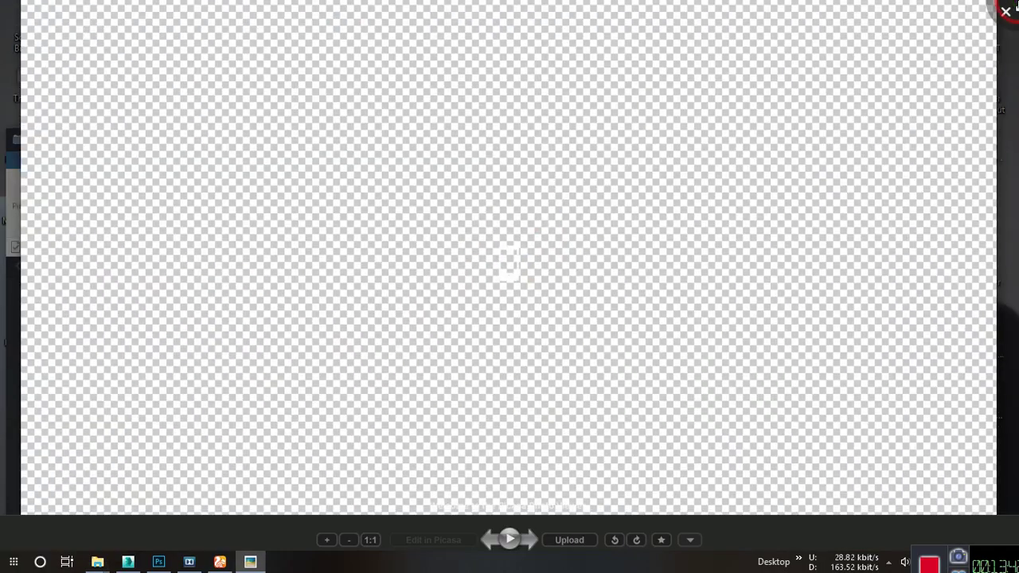
left_click(1006, 11)
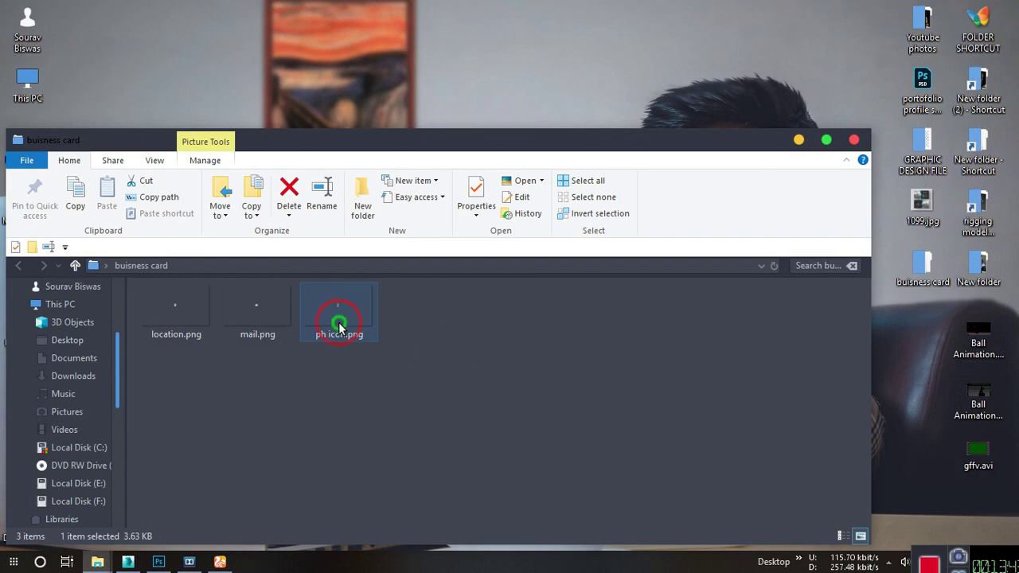
left_click_drag(341, 323, 420, 319)
Nudge the placed ph icon.png (23.04% scale) onto the cyan square and commit the placement.
scroll(446, 337, "down", 6)
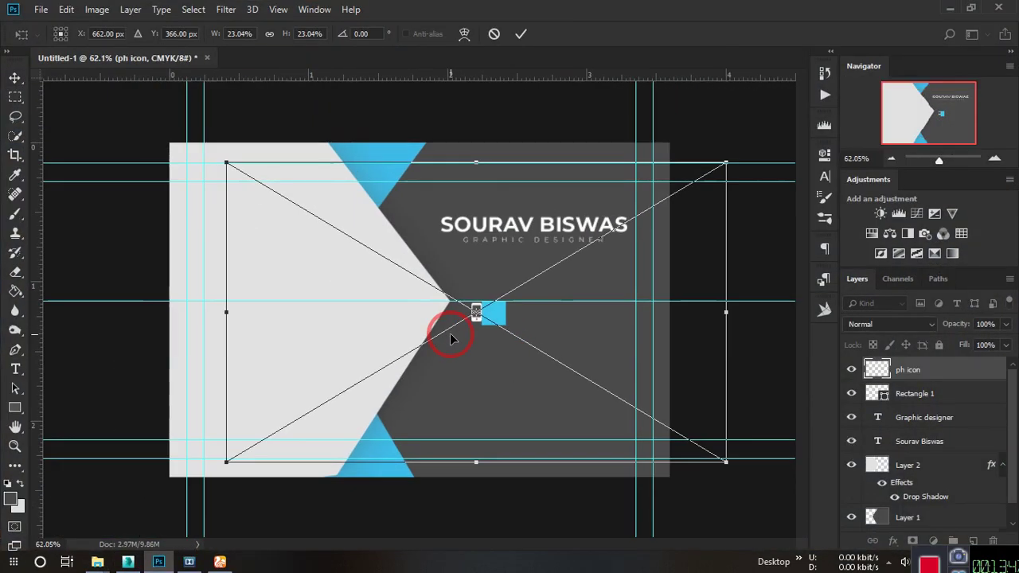
scroll(515, 342, "up", 4)
scroll(519, 344, "down", 2)
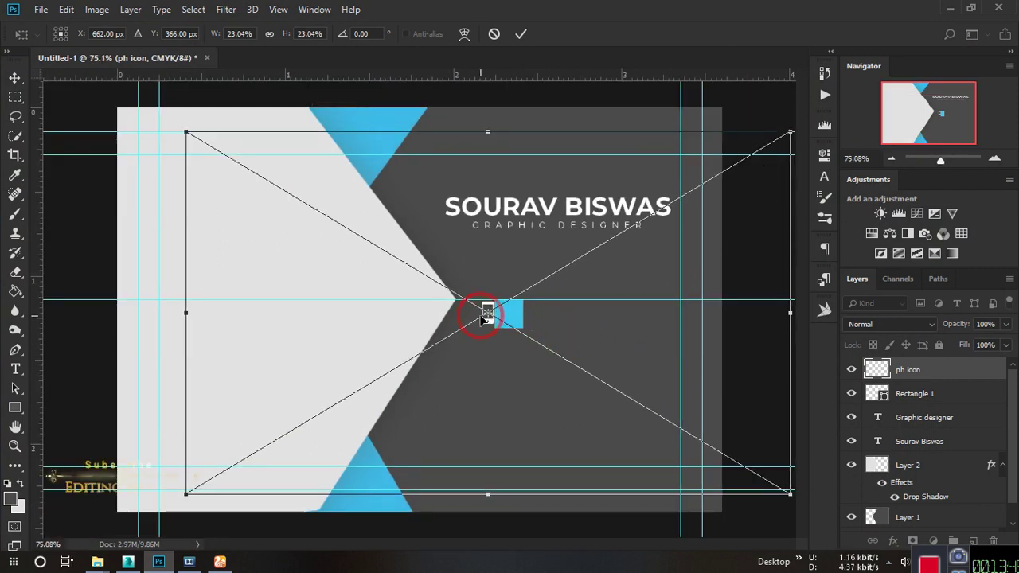
left_click_drag(513, 320, 514, 320)
key("shift+Right")
key("shift+Right")
key("shift+Right")
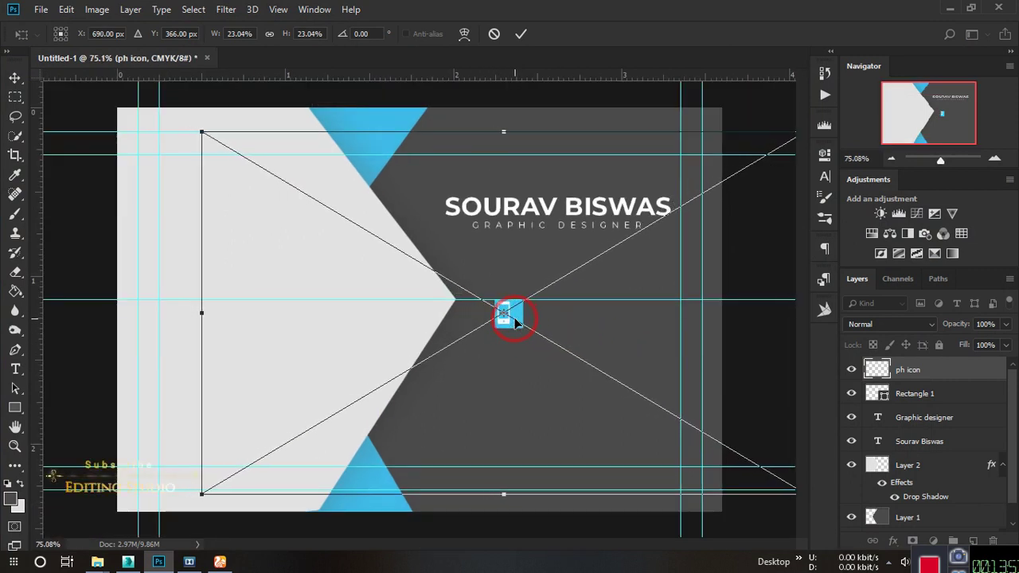
key("Right")
key("Right")
key("Right")
key("Right")
key("Right")
key("Right")
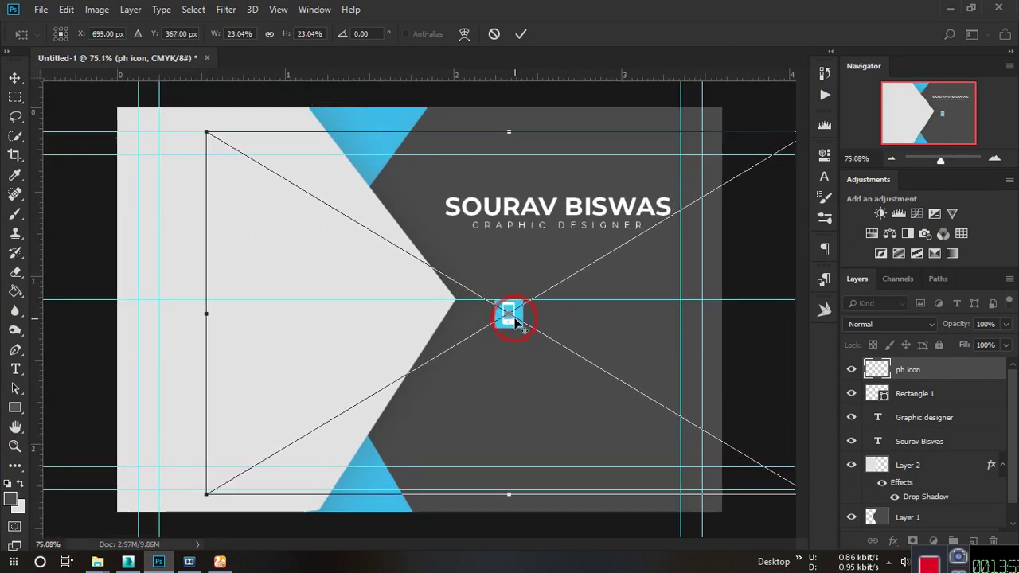
key("Down")
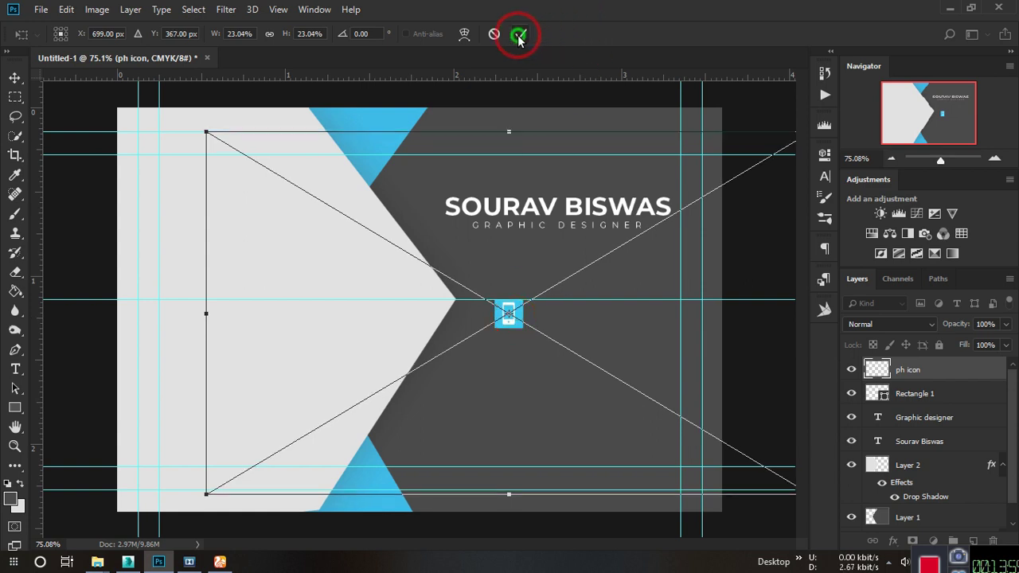
left_click(521, 33)
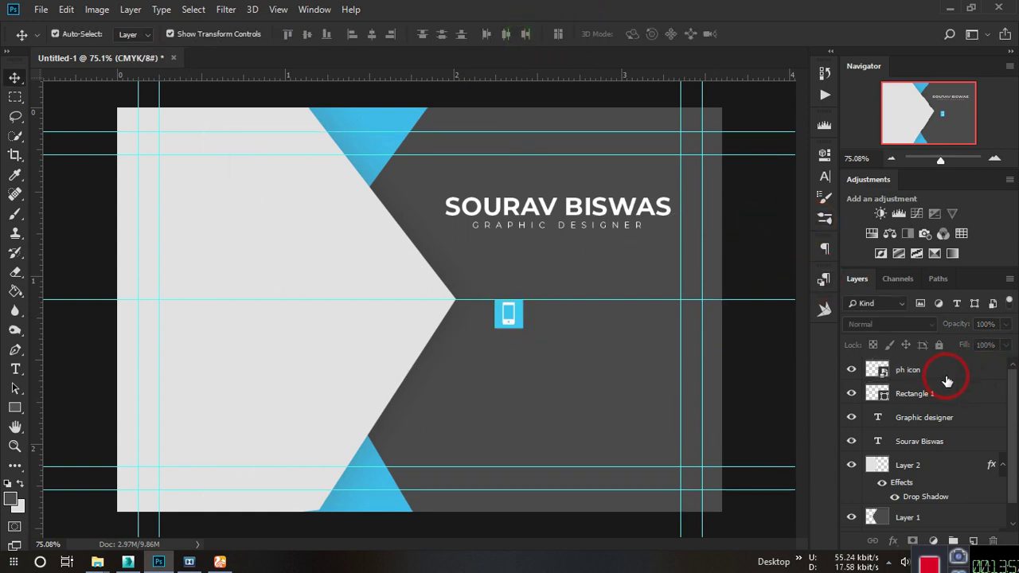
Group the ph icon layer with its cyan square into Group 1 and nudge it down slightly.
left_click(944, 374)
left_click(938, 392, "shift")
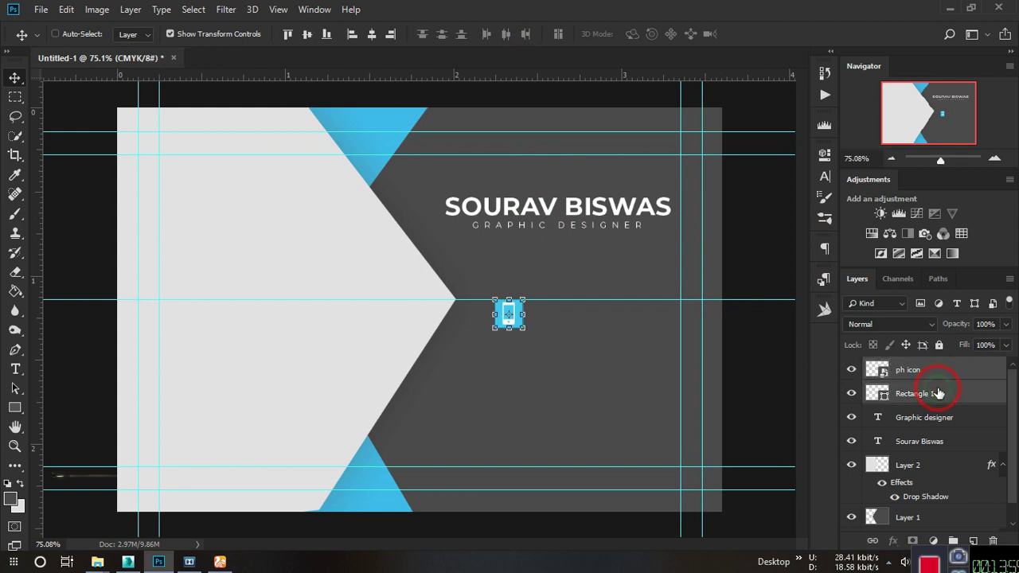
key("ctrl+g")
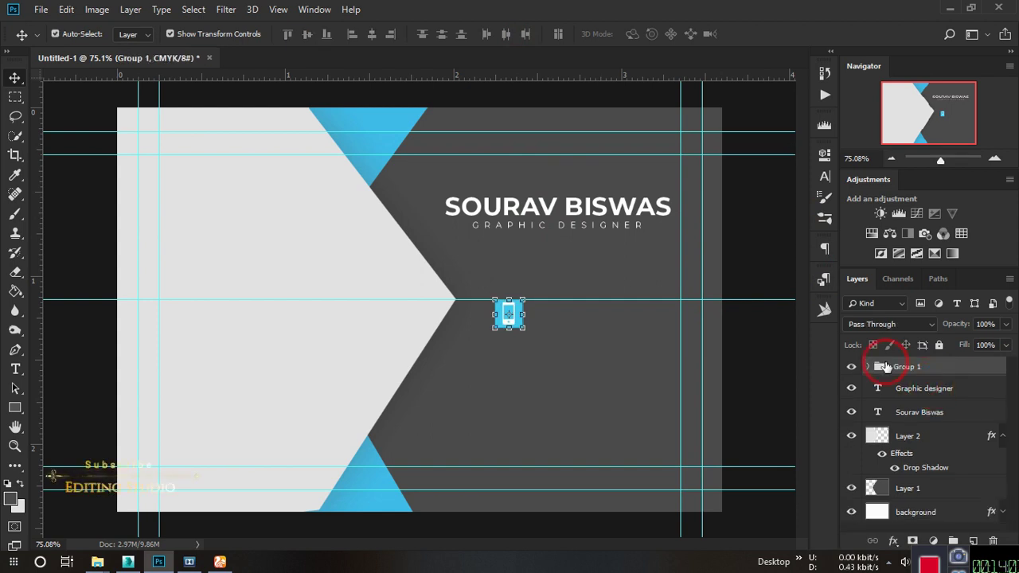
left_click(744, 341)
scroll(521, 324, "up", 5)
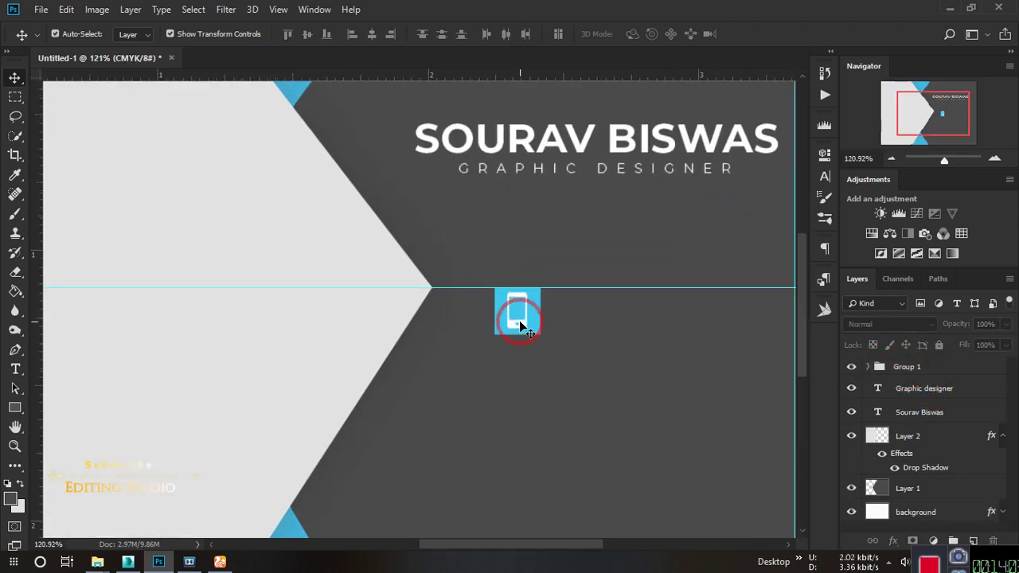
scroll(521, 315, "down", 1)
left_click(521, 318)
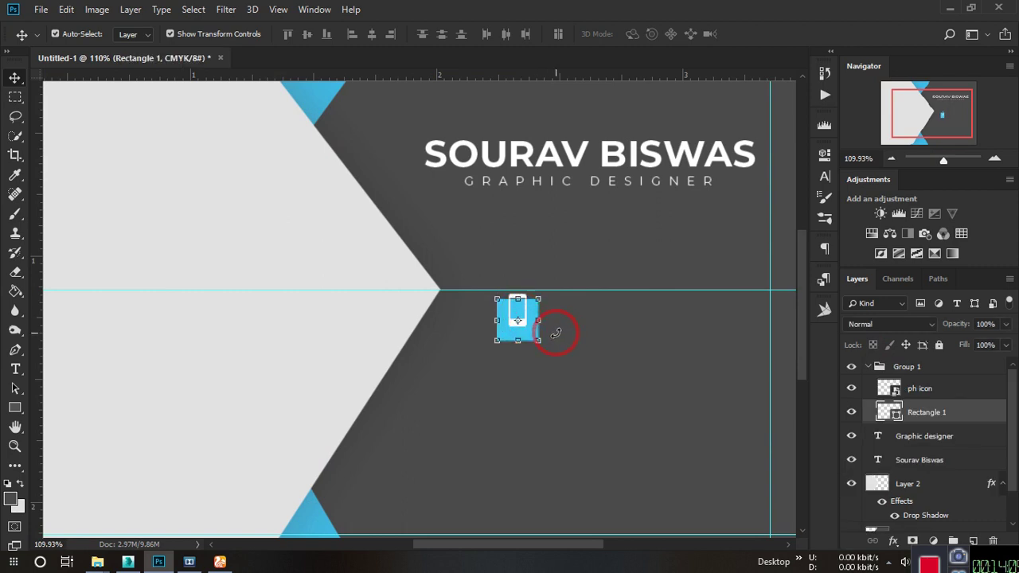
key("ctrl+alt+z")
key("ctrl+alt+z")
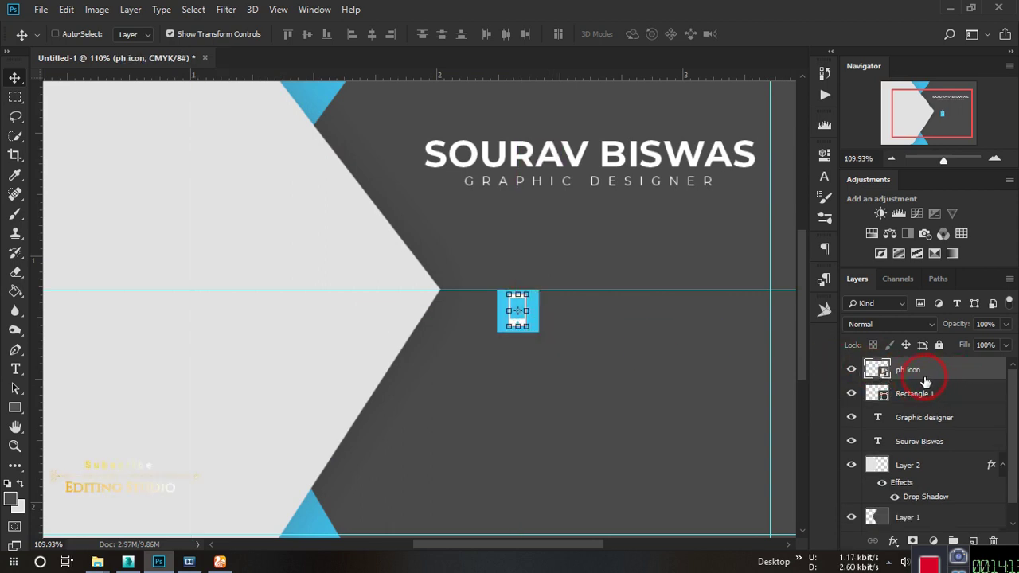
left_click(908, 391, "shift")
key("ctrl+g")
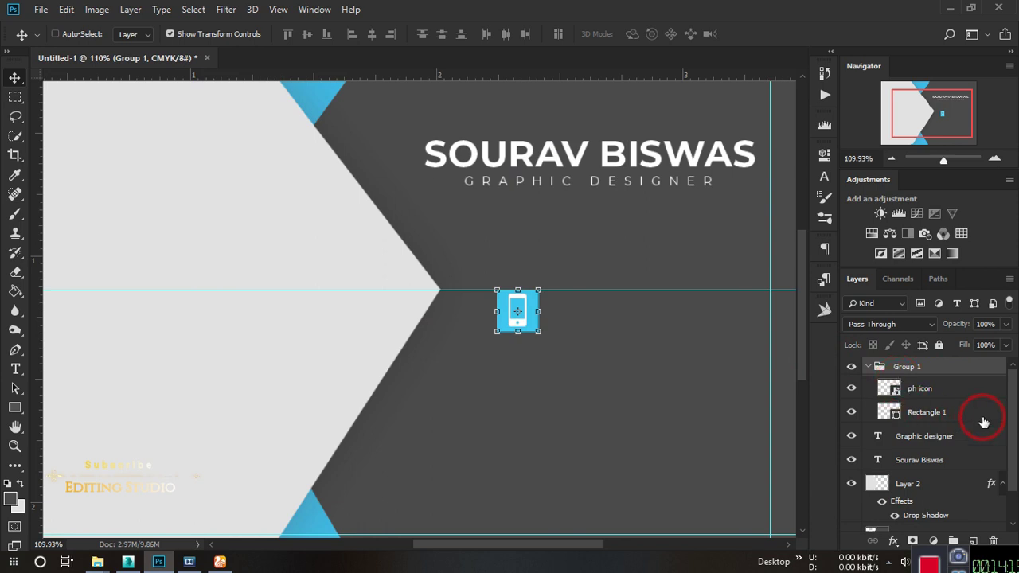
left_click(869, 367)
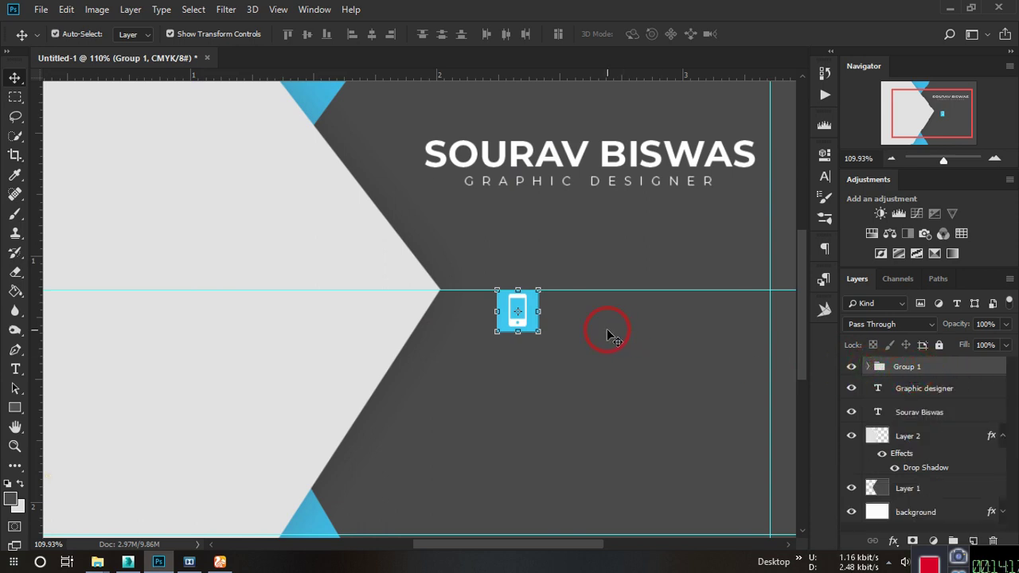
key("Down")
key("Down")
key("Down")
key("Down")
key("Down")
key("Down")
key("Down")
key("Down")
key("Down")
key("Down")
key("Down")
key("Down")
key("Down")
key("Down")
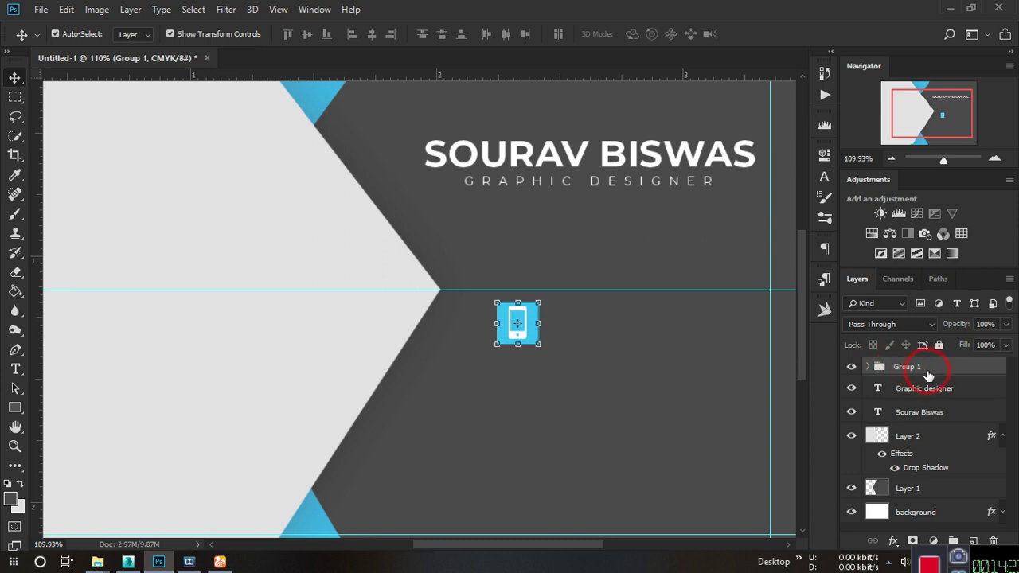
Duplicate Group 1, delete the phone icon from the copy, and move its blank square below the phone tile.
left_click_drag(984, 371, 973, 540)
left_click(870, 366)
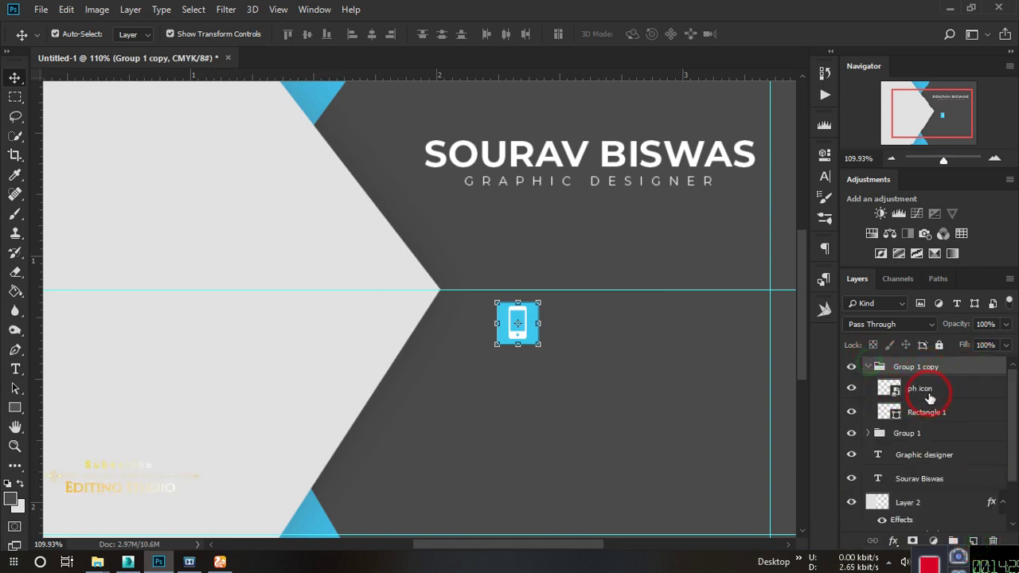
left_click(939, 390)
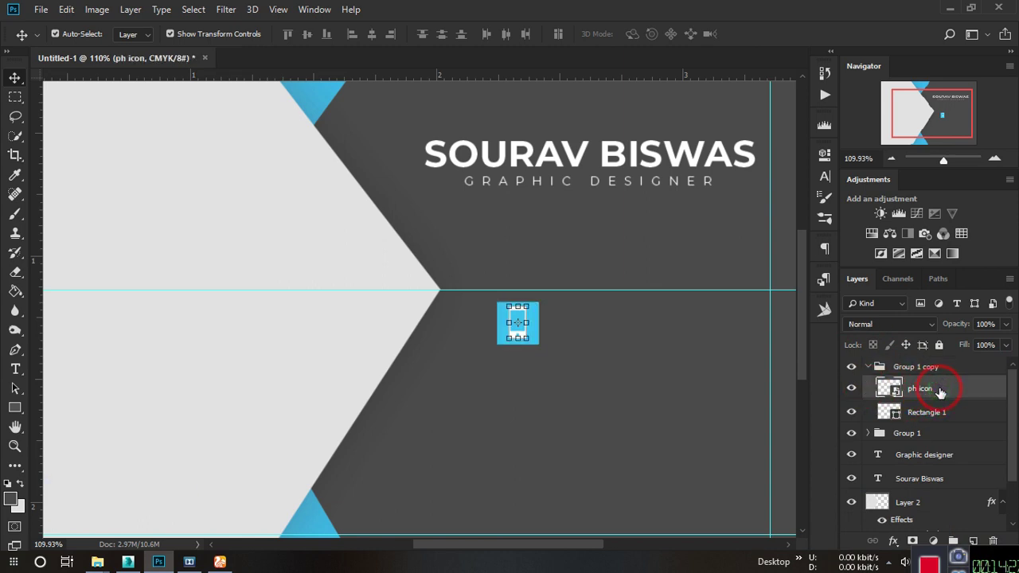
key("Delete")
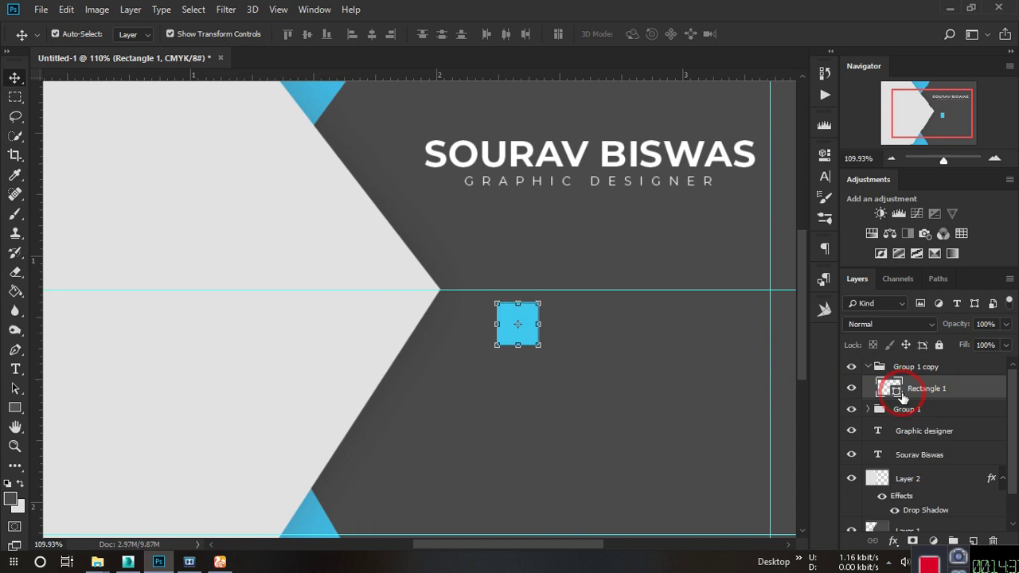
key("Down")
key("Down")
key("Down")
key("Down")
key("Down")
key("Down")
key("Down")
key("Down")
key("Down")
key("Down")
key("Down")
key("Down")
key("Down")
key("Down")
key("Down")
key("Down")
key("Down")
key("Down")
key("Down")
key("Down")
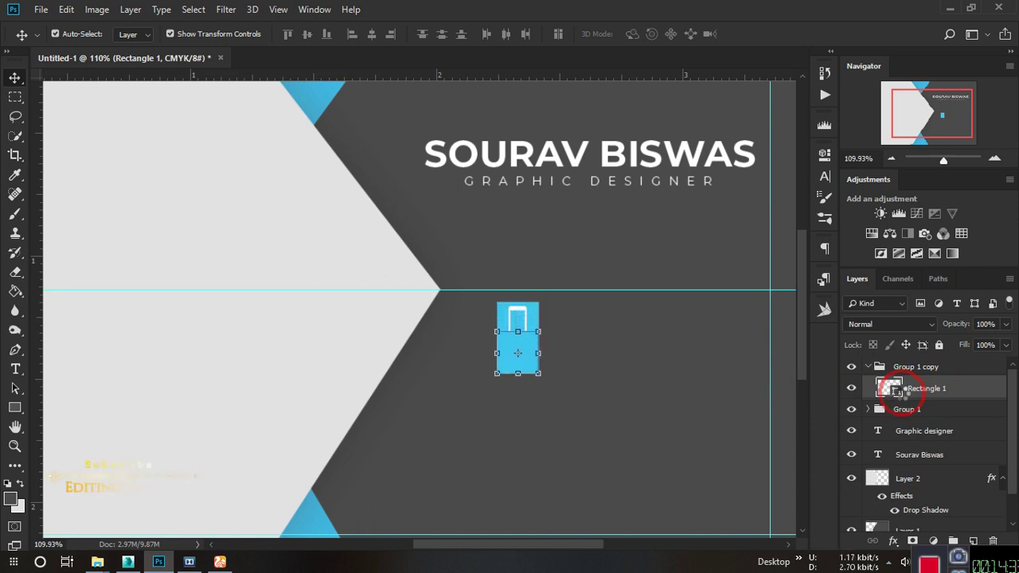
key("Down")
key("Down")
key("Down")
key("Down")
key("Down")
key("Down")
key("Down")
key("Down")
key("Down")
key("Down")
key("Down")
key("Down")
key("Down")
key("Down")
key("Down")
key("Down")
key("Down")
key("Down")
key("Down")
key("Down")
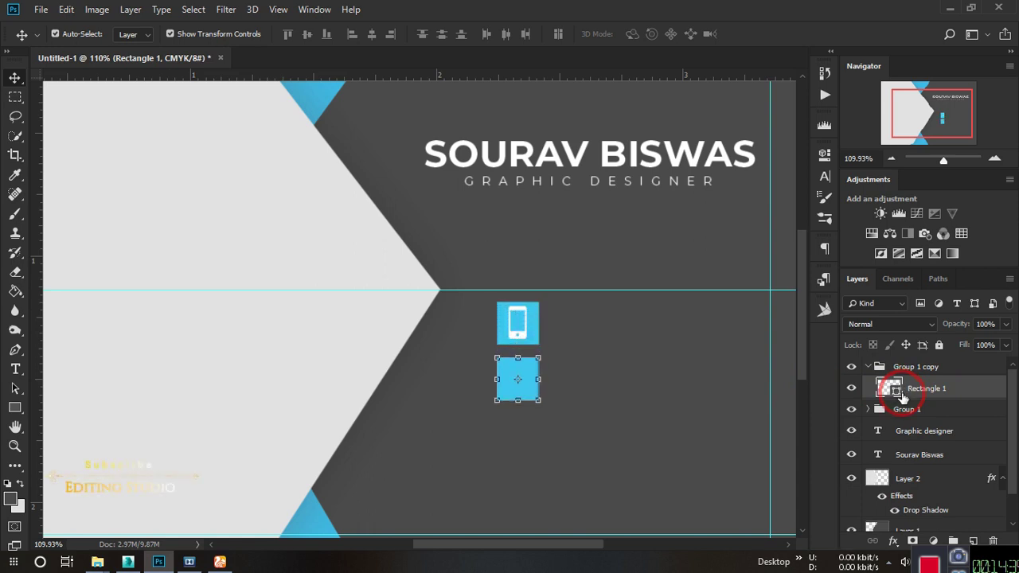
key("Down")
key("Down")
key("Down")
key("Down")
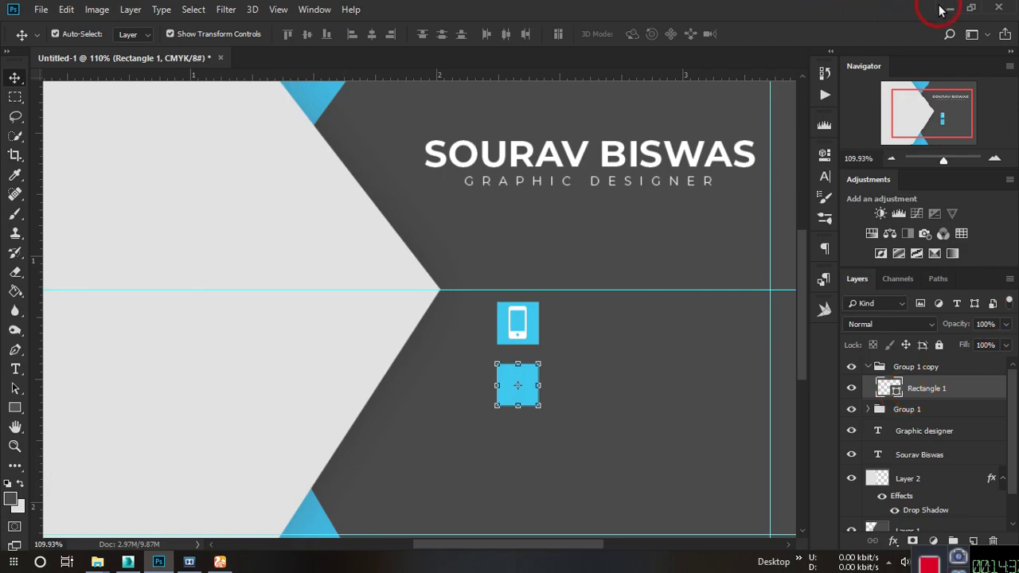
left_click(950, 8)
Place mail.png as an envelope icon centred on the second cyan square.
left_click(268, 321)
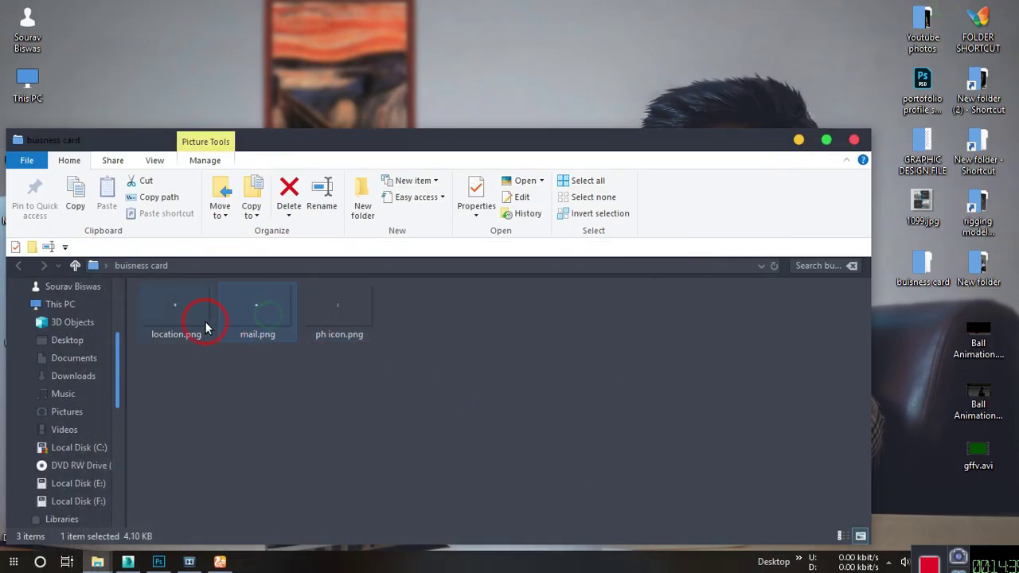
left_click_drag(265, 319, 521, 382)
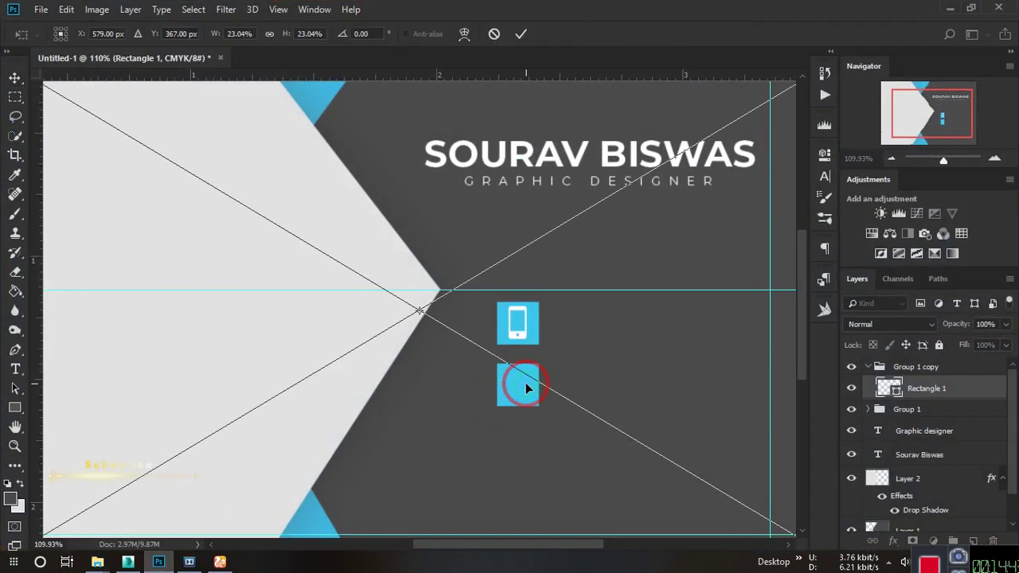
scroll(512, 378, "down", 4)
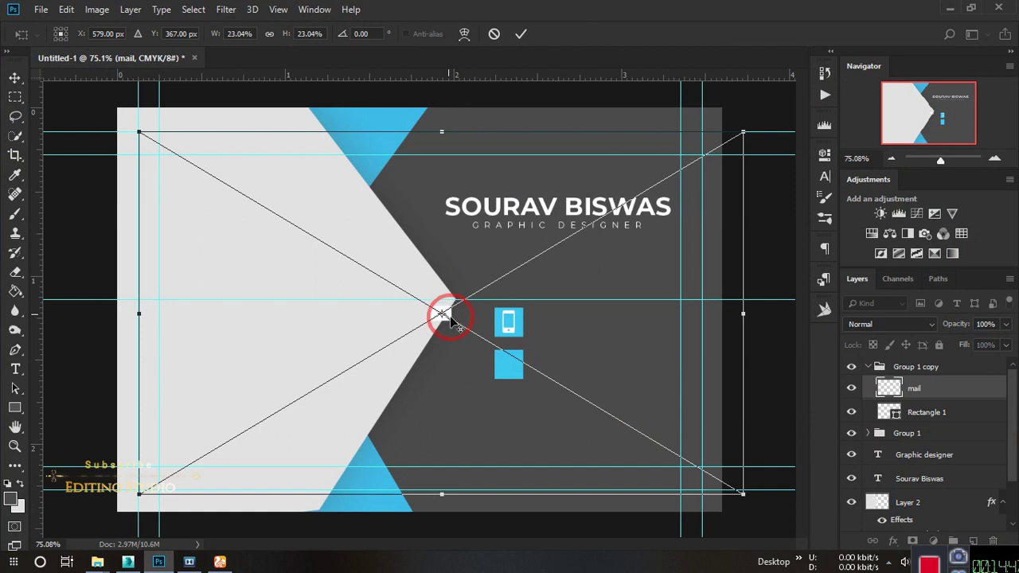
left_click_drag(450, 319, 524, 374)
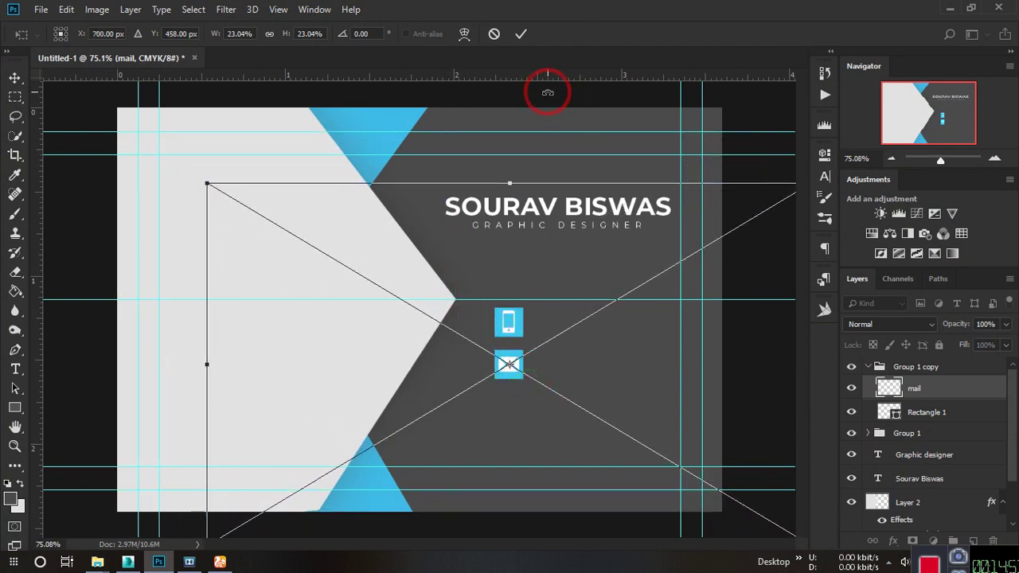
left_click(520, 35)
left_click(750, 337)
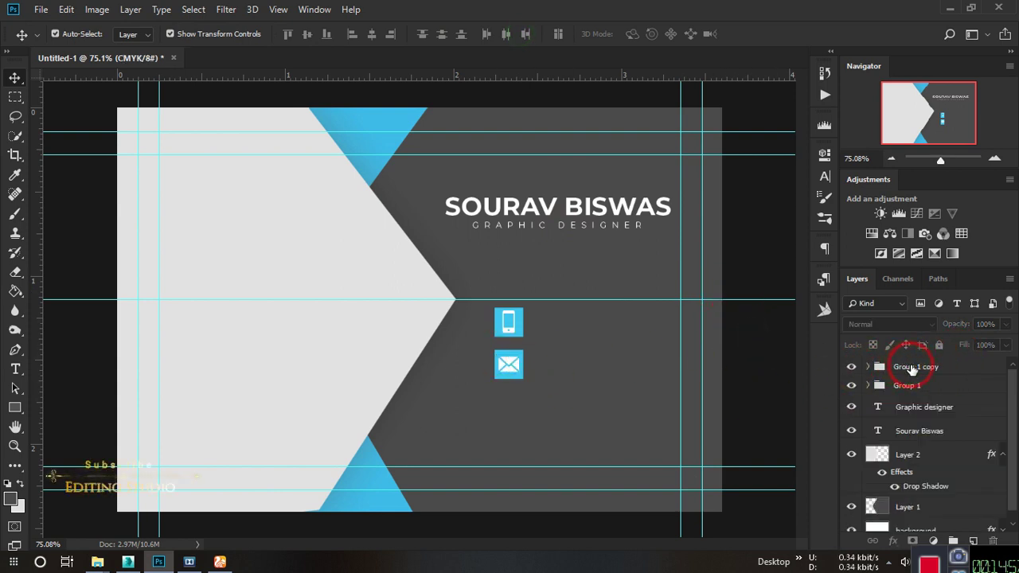
Duplicate Group 1 copy, delete its mail layer, and nudge the blank square below the envelope tile.
left_click_drag(912, 369, 973, 540)
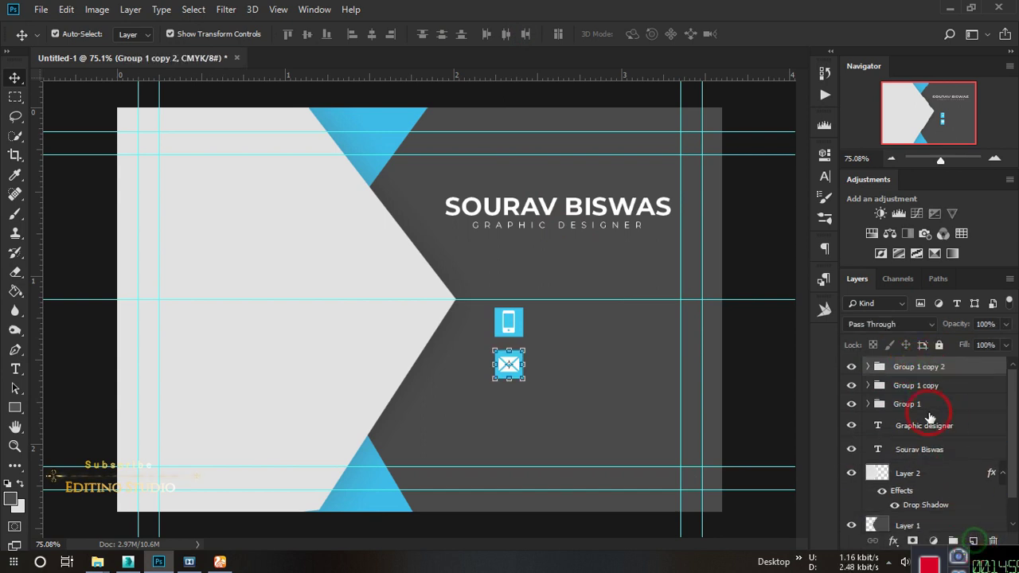
left_click(867, 366)
left_click(936, 396)
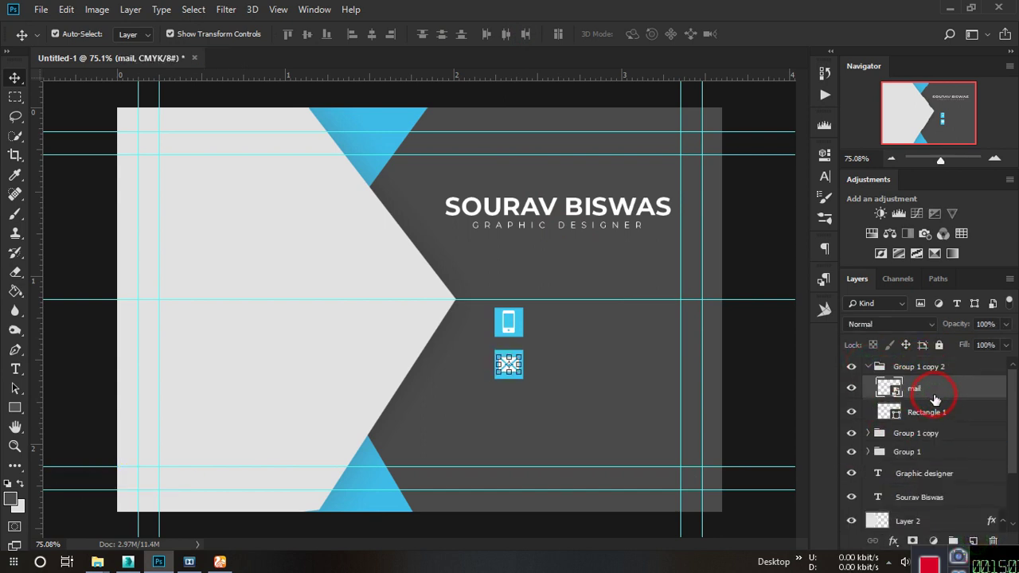
key("Delete")
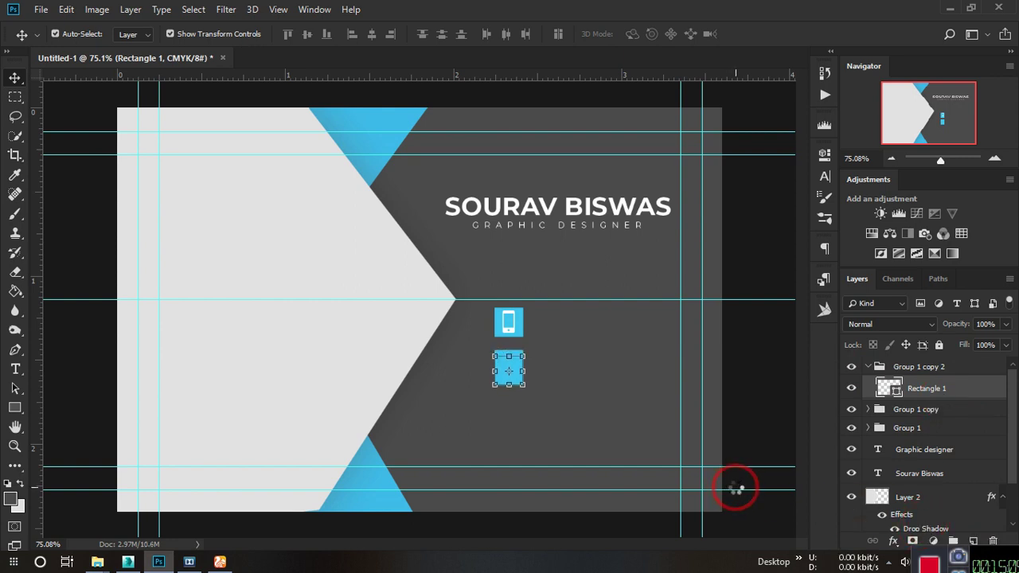
key("Down")
key("Down")
key("Down")
key("Down")
key("Down")
key("Down")
key("Down")
key("Down")
key("Down")
key("Down")
key("Down")
key("Down")
key("Down")
key("Down")
key("Down")
key("Down")
key("Down")
key("Down")
key("Down")
key("Down")
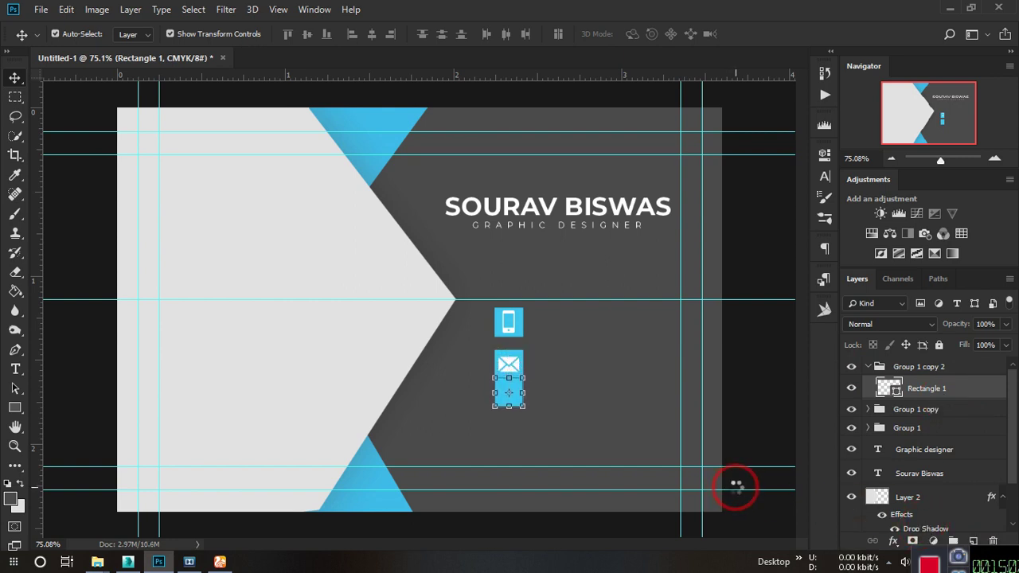
key("Down")
key("Down")
key("Down")
key("Down")
key("Down")
key("Down")
key("Down")
key("Down")
key("Down")
key("Down")
key("Down")
key("Down")
key("Down")
key("Down")
key("Down")
key("Down")
key("Down")
key("Down")
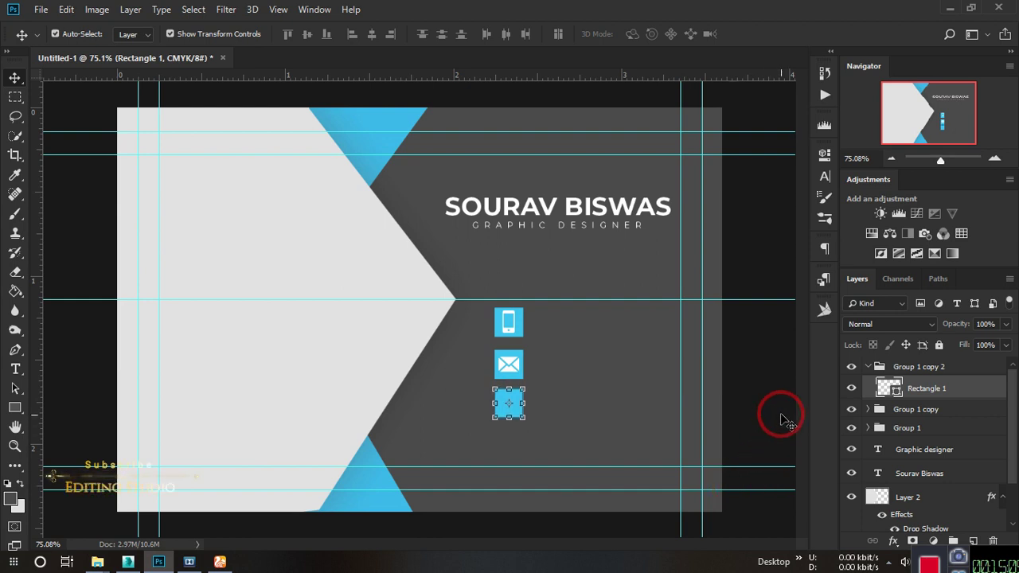
left_click(784, 420)
left_click(510, 405)
left_click(753, 379)
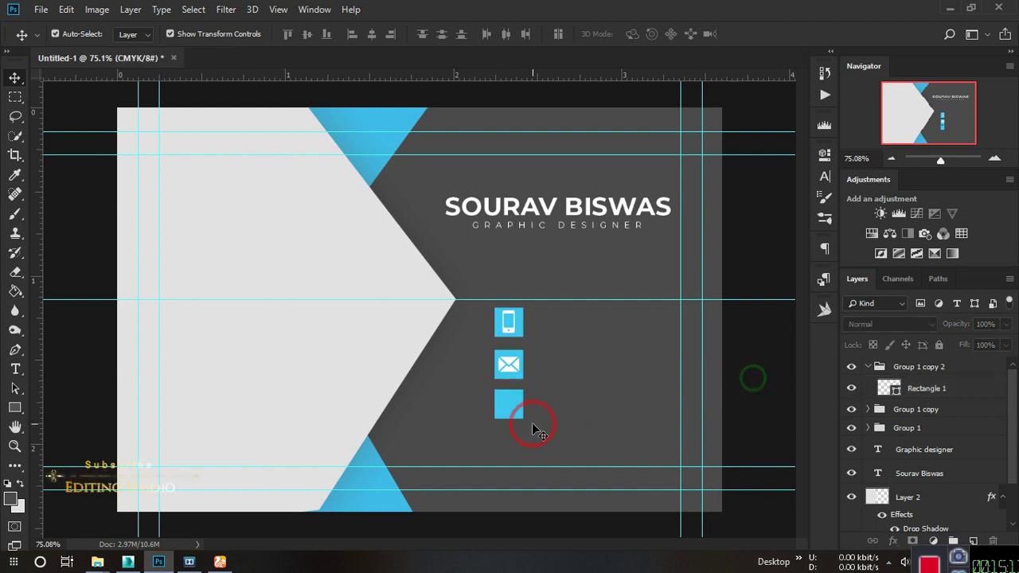
left_click(517, 406)
left_click(794, 383)
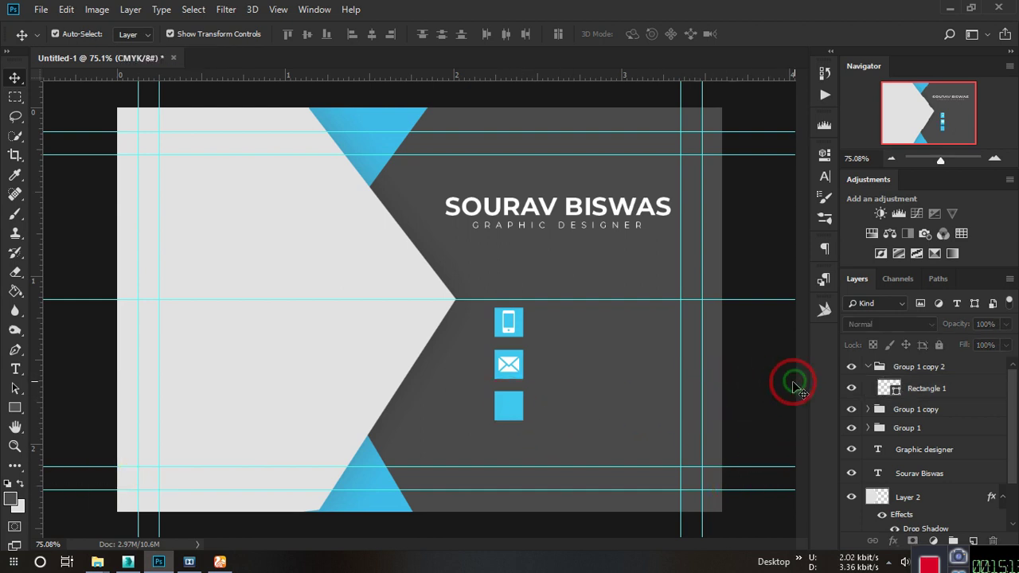
left_click(949, 8)
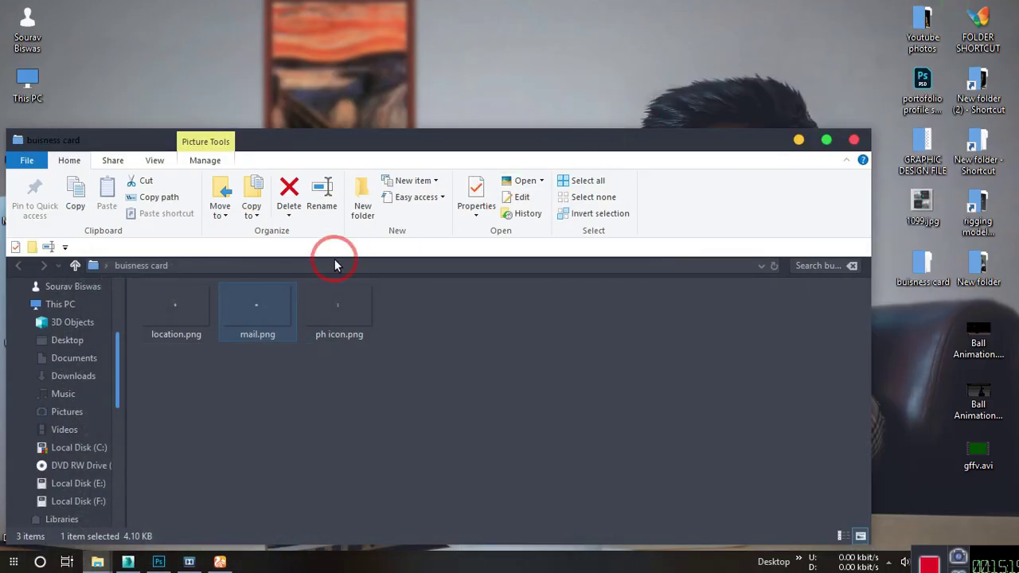
Place location.png as a pin icon on the third cyan square.
left_click(189, 316)
left_click_drag(184, 314, 514, 407)
left_click_drag(443, 314, 534, 406)
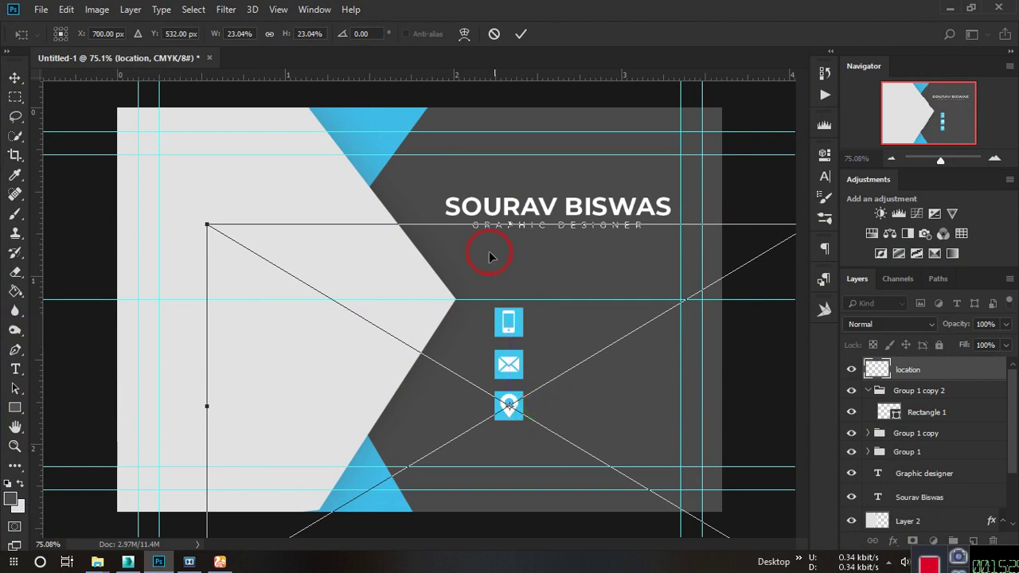
left_click(521, 33)
left_click(776, 343)
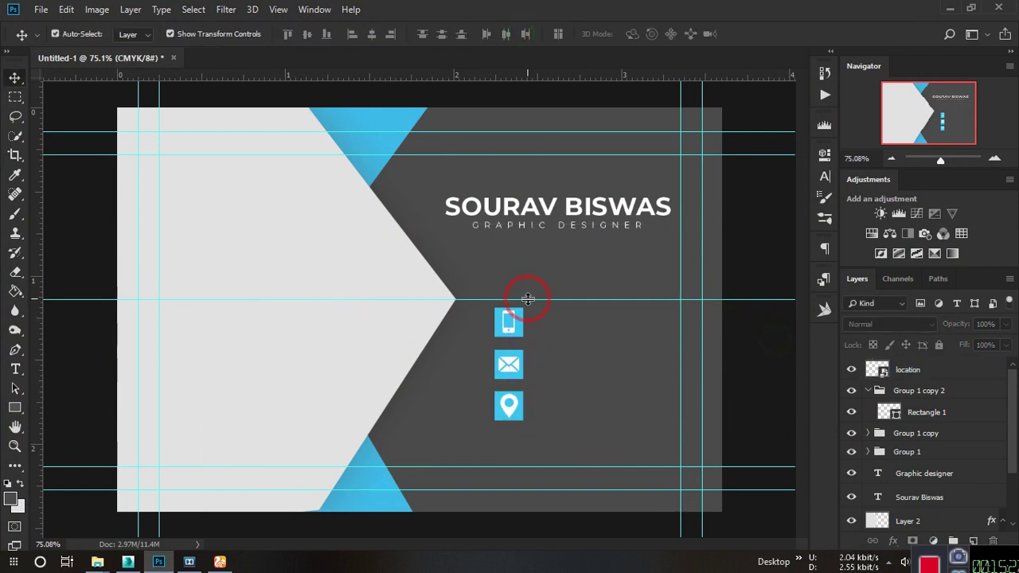
scroll(547, 312, "down", 2, "alt")
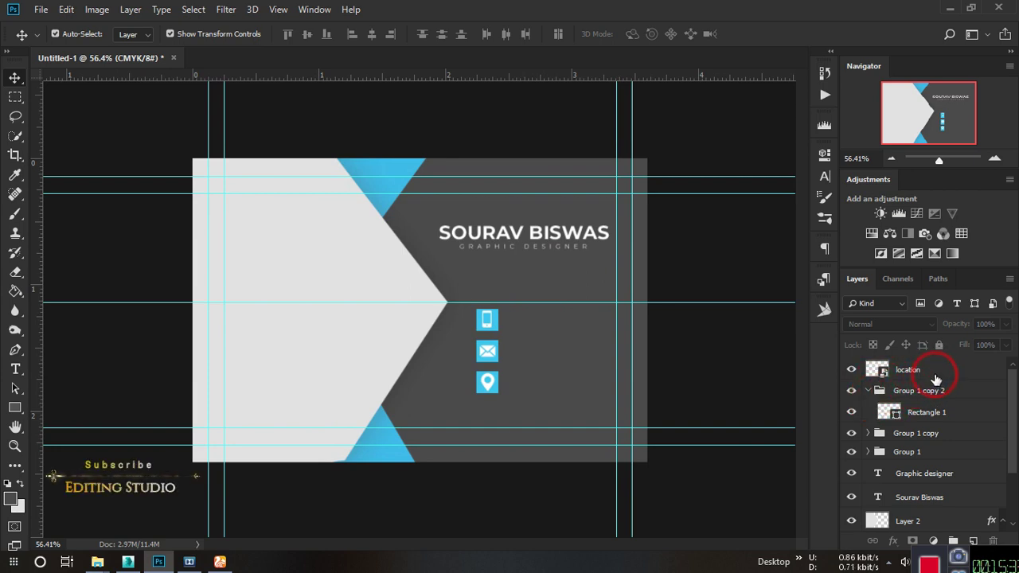
Move the location layer into Group 1 copy 2 and check each icon group's visibility.
left_click(868, 391)
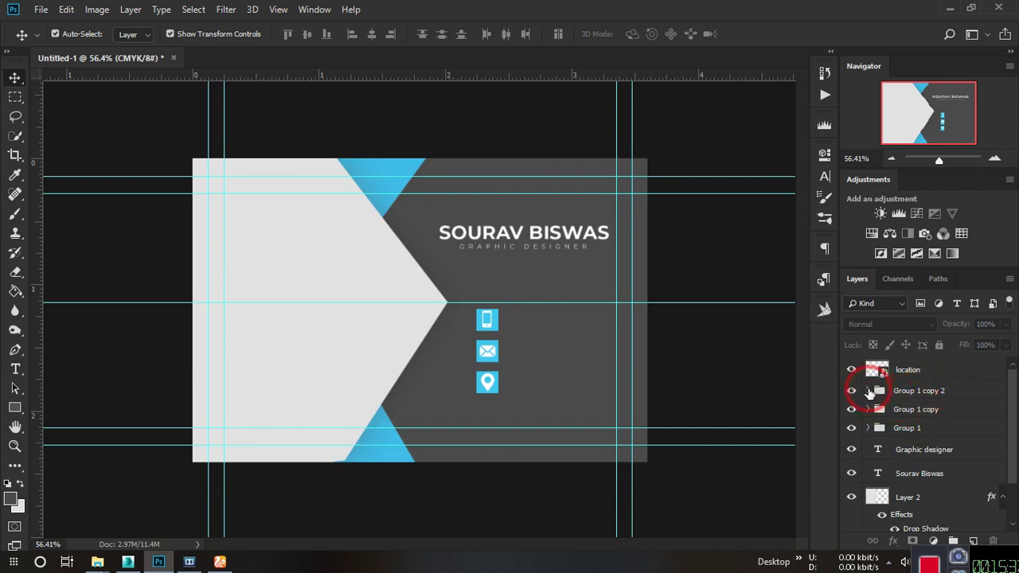
left_click(868, 409)
left_click(868, 409)
left_click(868, 391)
left_click(946, 369)
left_click_drag(946, 369, 943, 404)
left_click(870, 367)
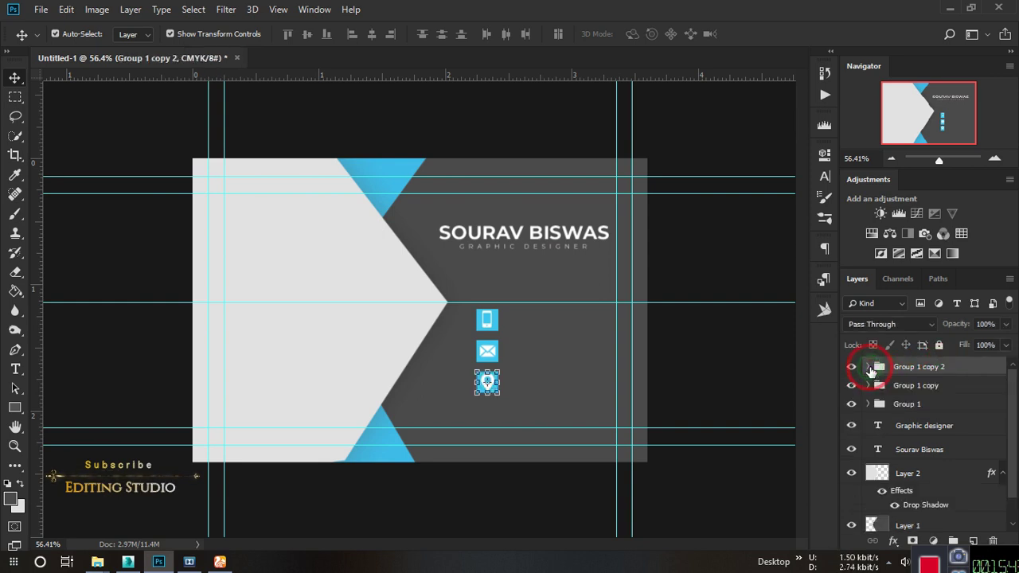
left_click_drag(851, 403, 851, 366)
left_click(850, 367)
left_click(851, 385)
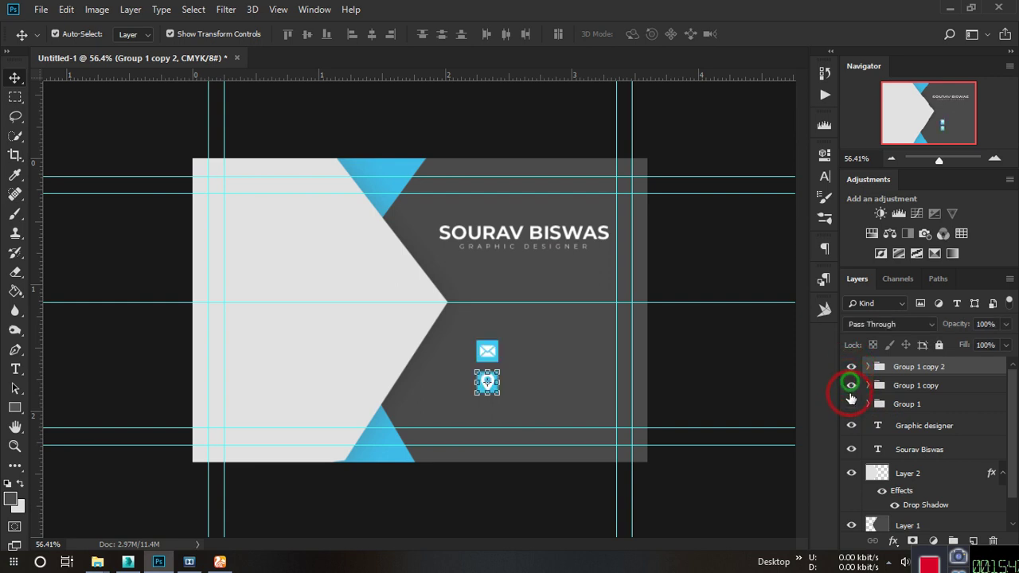
left_click(851, 403)
left_click(723, 353)
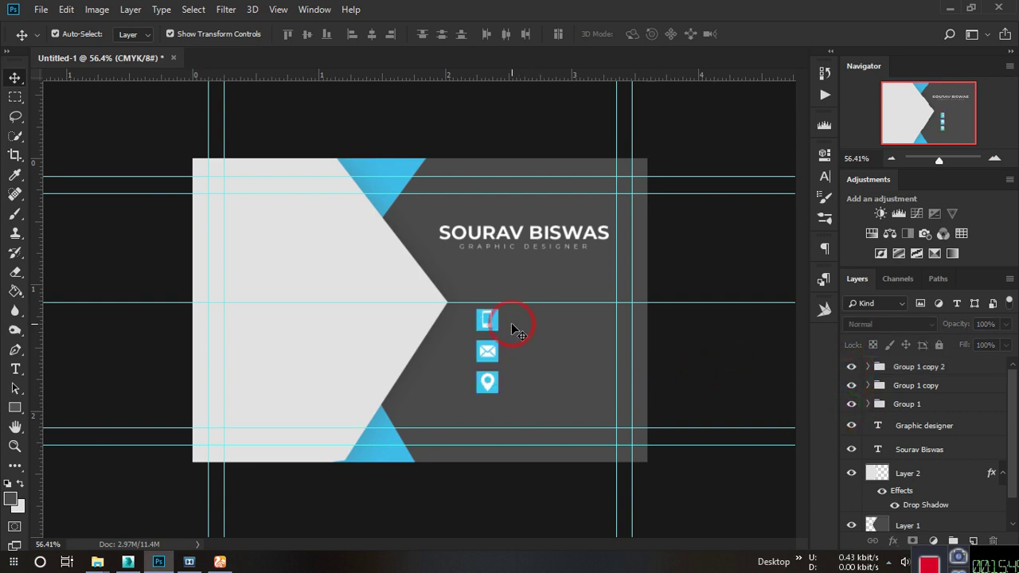
Shift the phone, mail and location icon groups down and left toward the chevron's point.
left_click(923, 366)
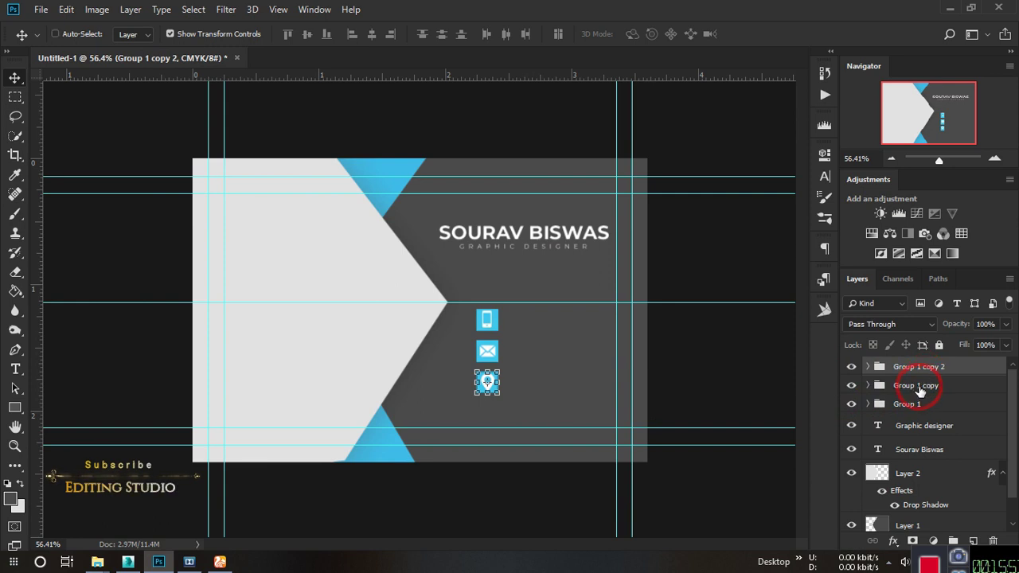
left_click(920, 389, "ctrl")
left_click(918, 403, "ctrl")
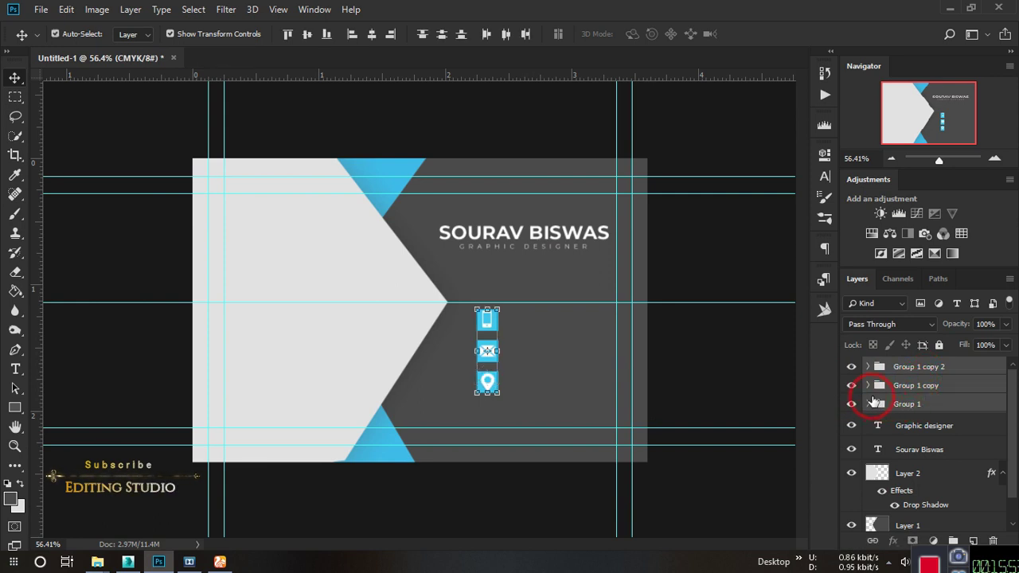
key("shift+Left")
key("shift+Left")
key("shift+Left")
key("shift+Left")
key("shift+Left")
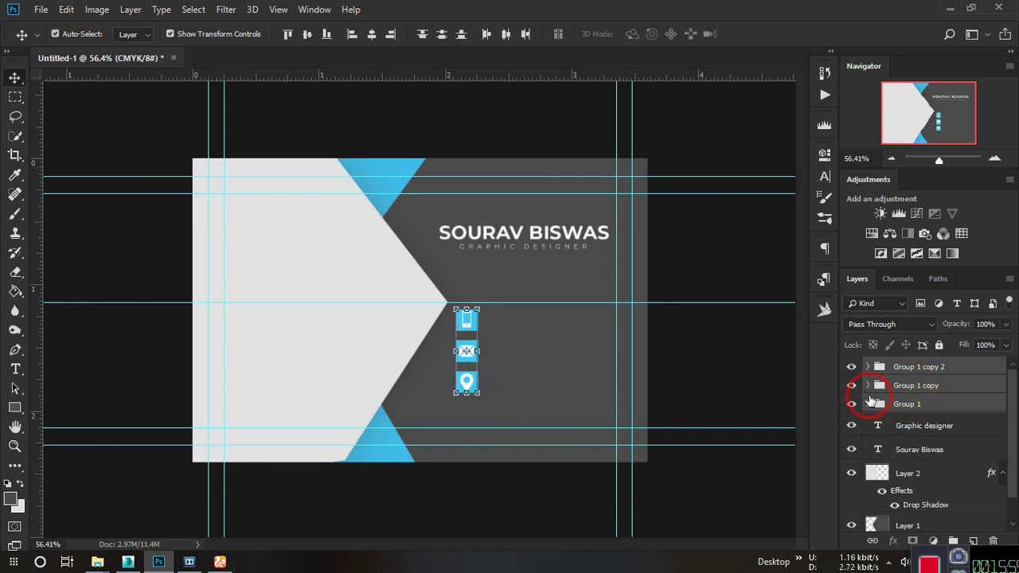
key("shift+Down")
key("shift+Down")
key("shift+Down")
key("shift+Left")
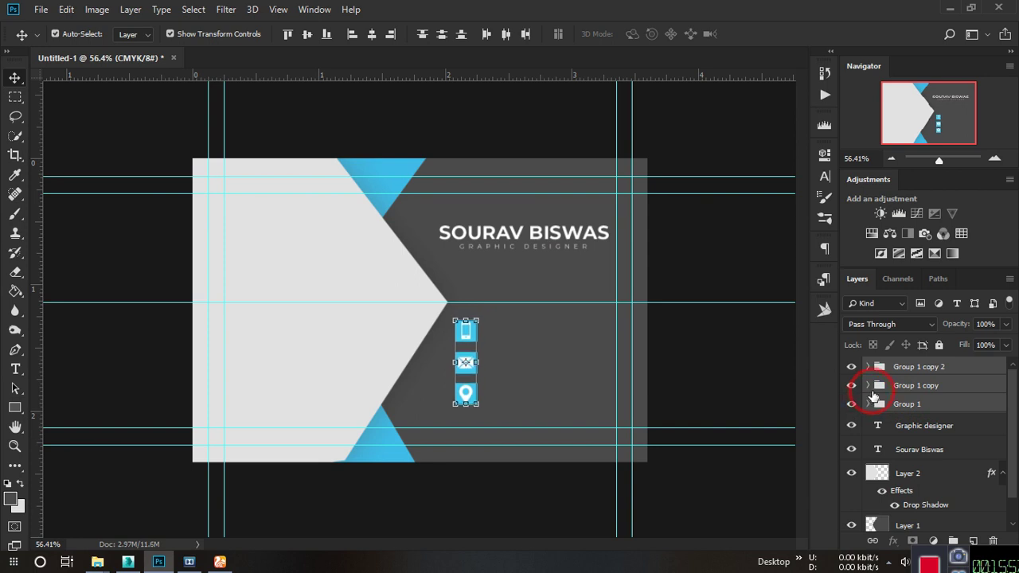
key("shift+Left")
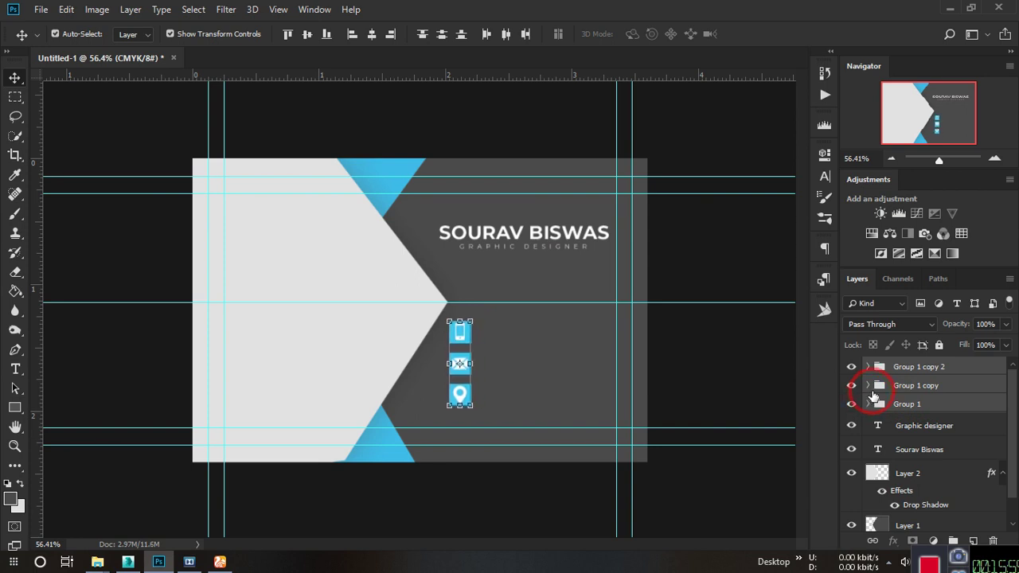
key("Down")
key("Down")
key("Down")
key("Down")
key("Down")
key("shift+Left")
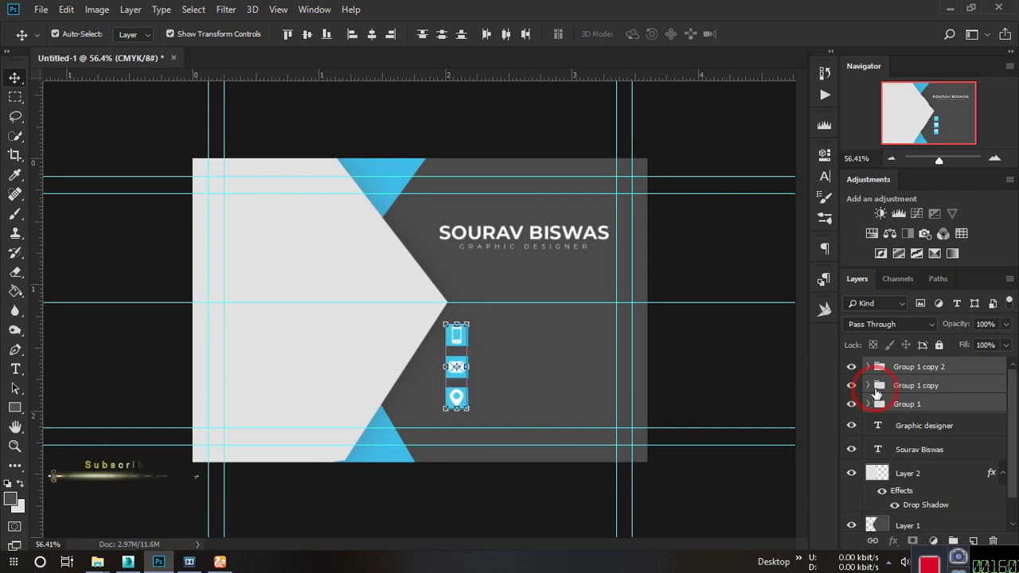
left_click(741, 360)
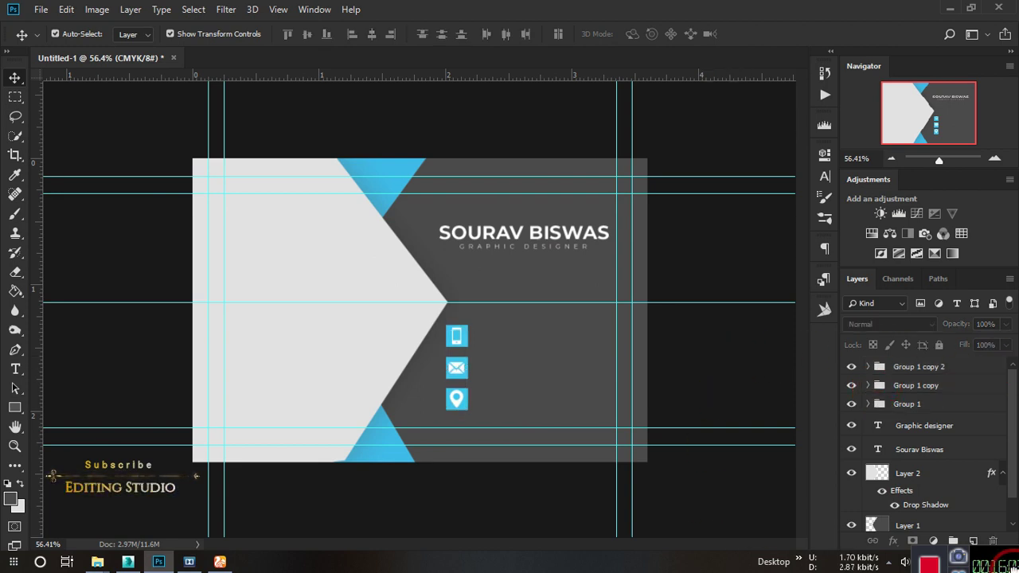
scroll(494, 332, "up", 3)
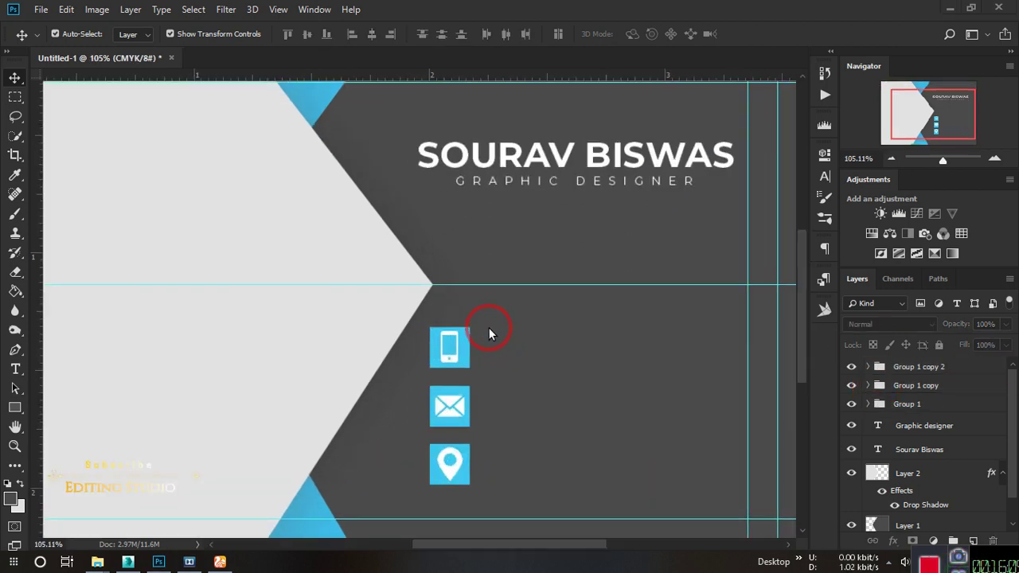
Identify the phone icon group (Group 1) and select its ph icon layer.
scroll(501, 347, "down", 1)
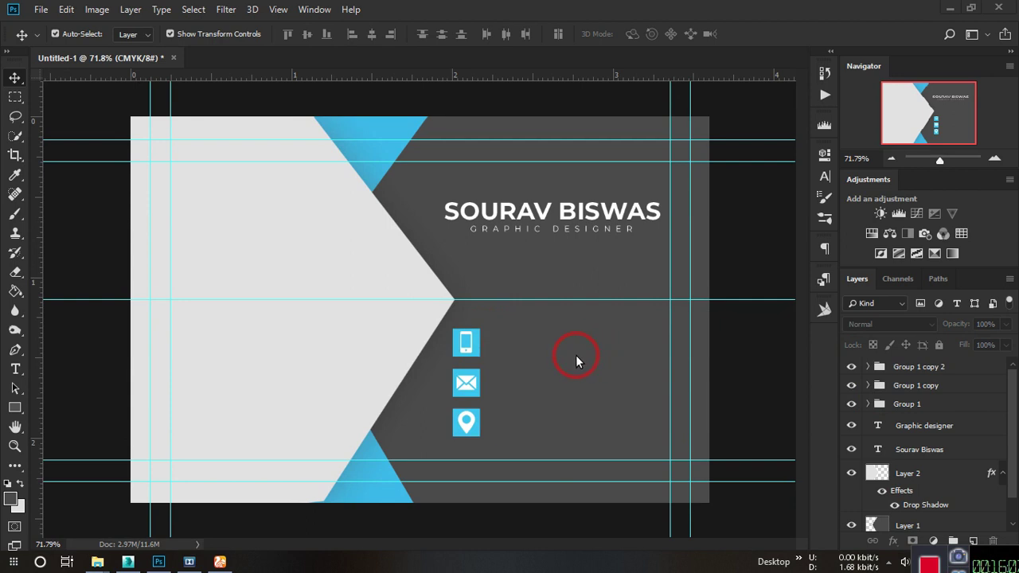
left_click(852, 366)
left_click(852, 367)
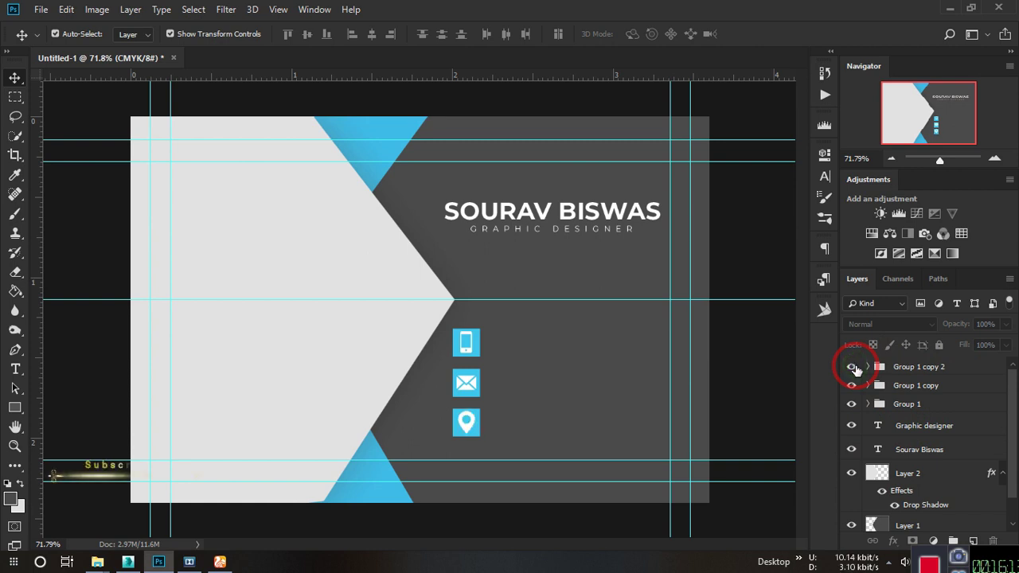
left_click(851, 405)
left_click(851, 404)
left_click(860, 403)
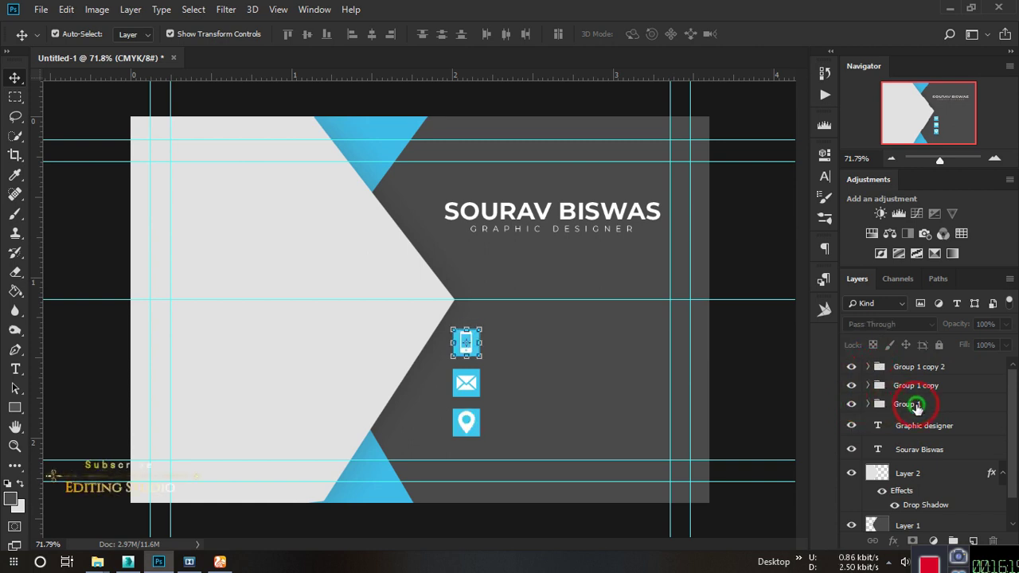
left_click(868, 404)
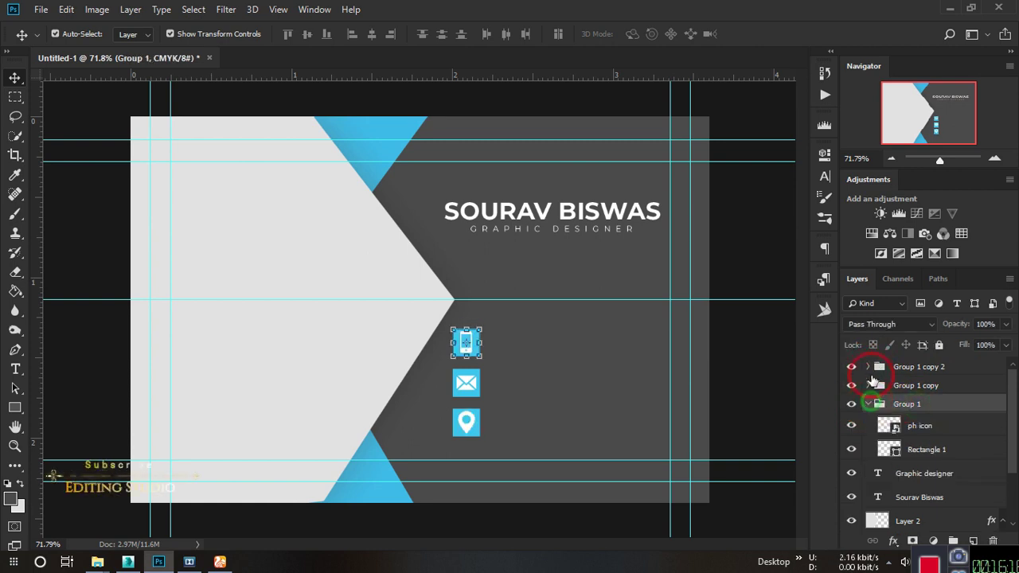
left_click(946, 430)
Add the phone number as a text line beside the phone icon.
left_click(15, 370)
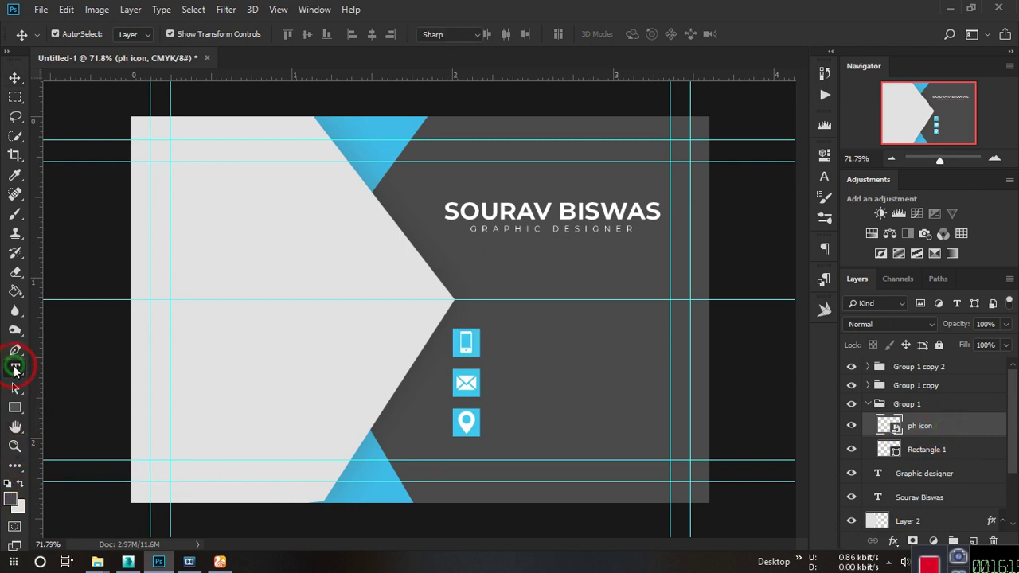
scroll(500, 353, "up", 3)
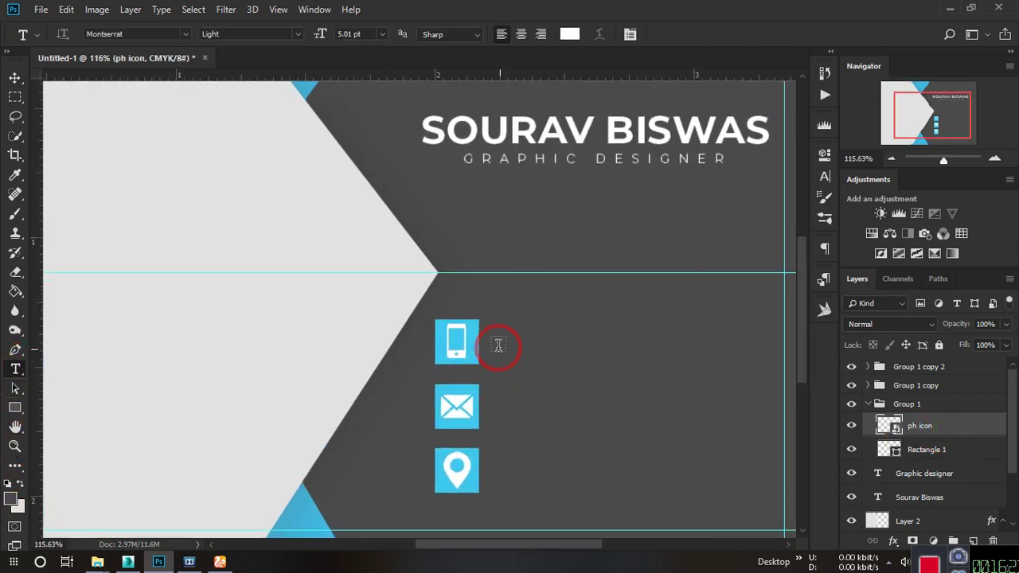
left_click(494, 345)
scroll(524, 366, "down", 3)
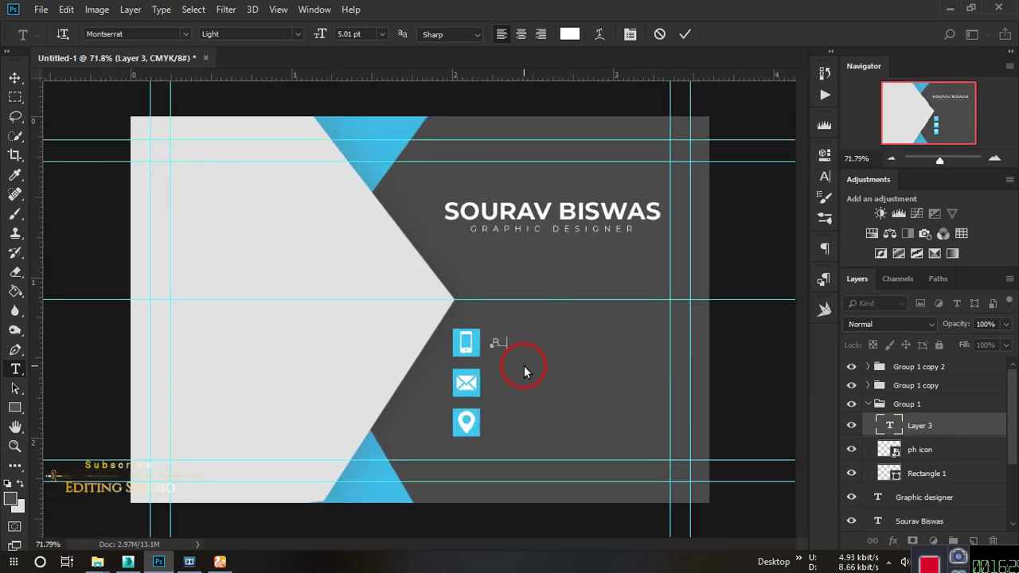
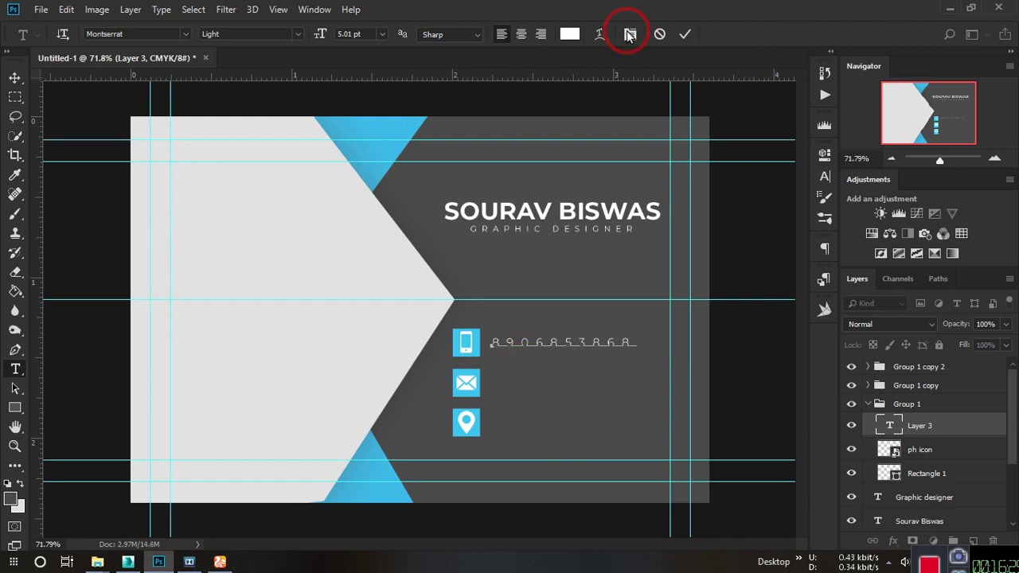
left_click(684, 34)
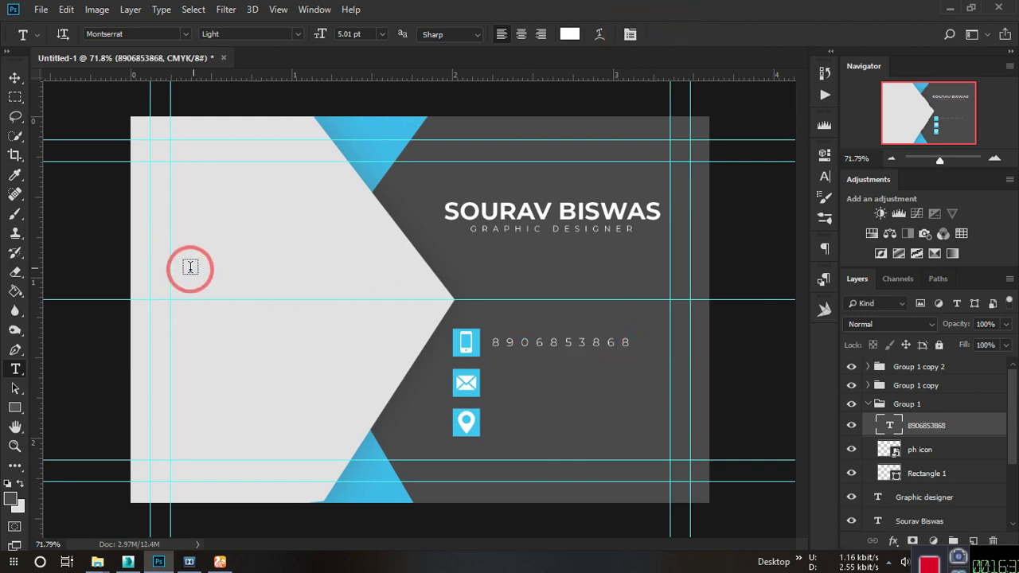
Set the phone number's letter spacing to 201 and its font weight to Medium.
key("v")
left_click(826, 157)
left_click_drag(690, 293, 684, 294)
left_click(777, 158)
left_click(824, 155)
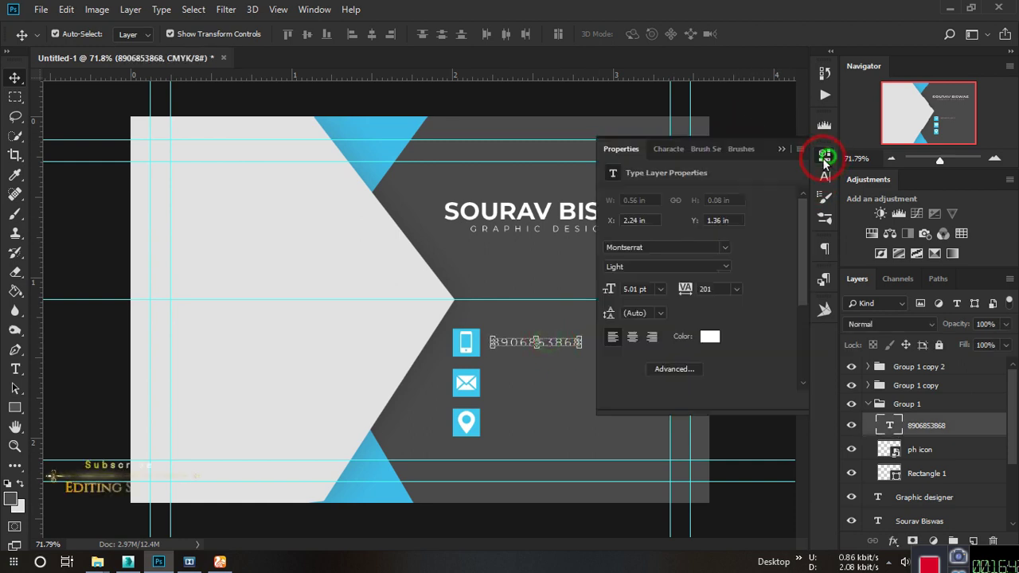
left_click(667, 265)
left_click(661, 374)
left_click(779, 151)
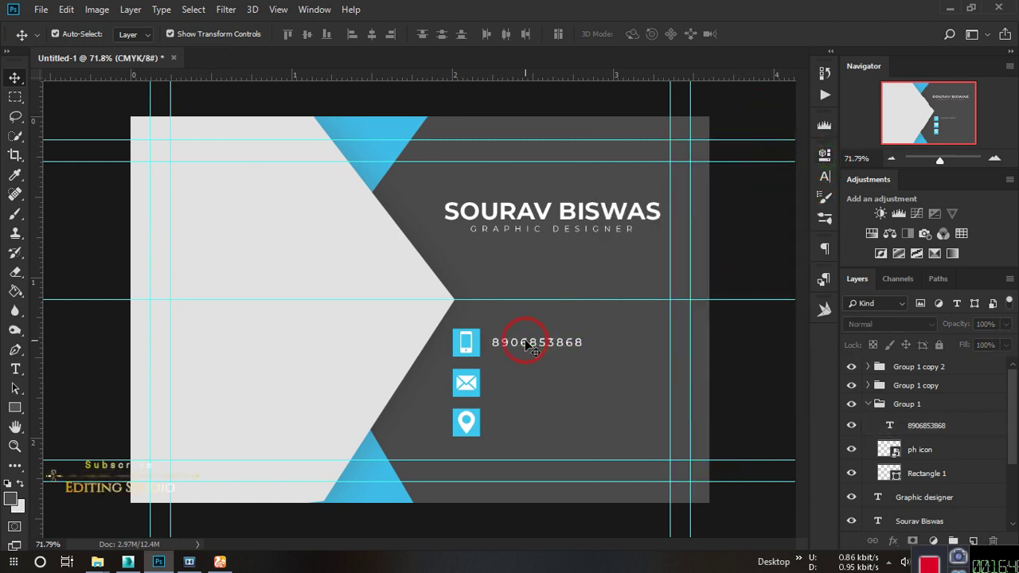
left_click(523, 344)
Type the e-mail address as a text line beside the mail icon in Group 1 copy.
left_click(868, 403)
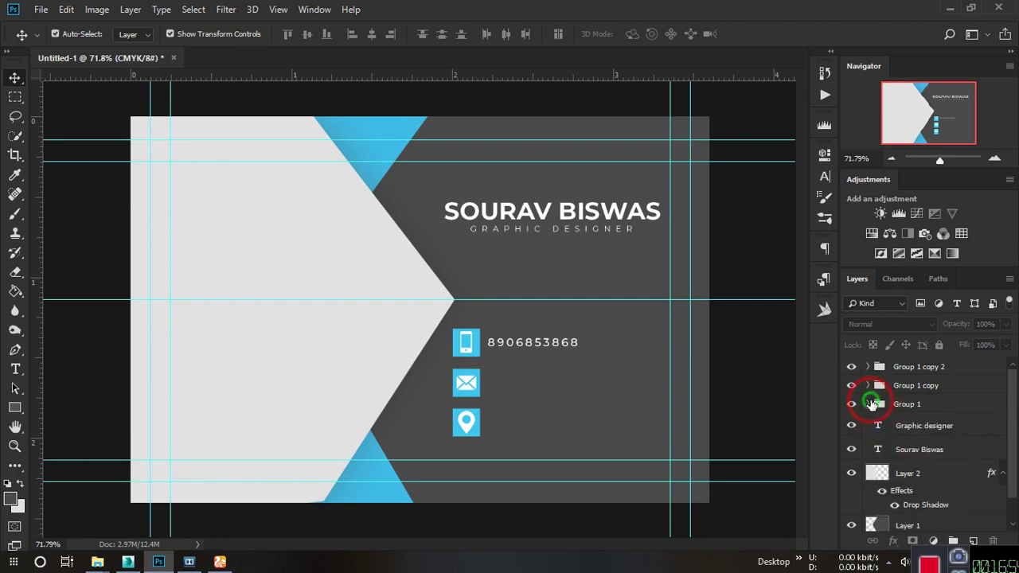
left_click(866, 386)
left_click(912, 408)
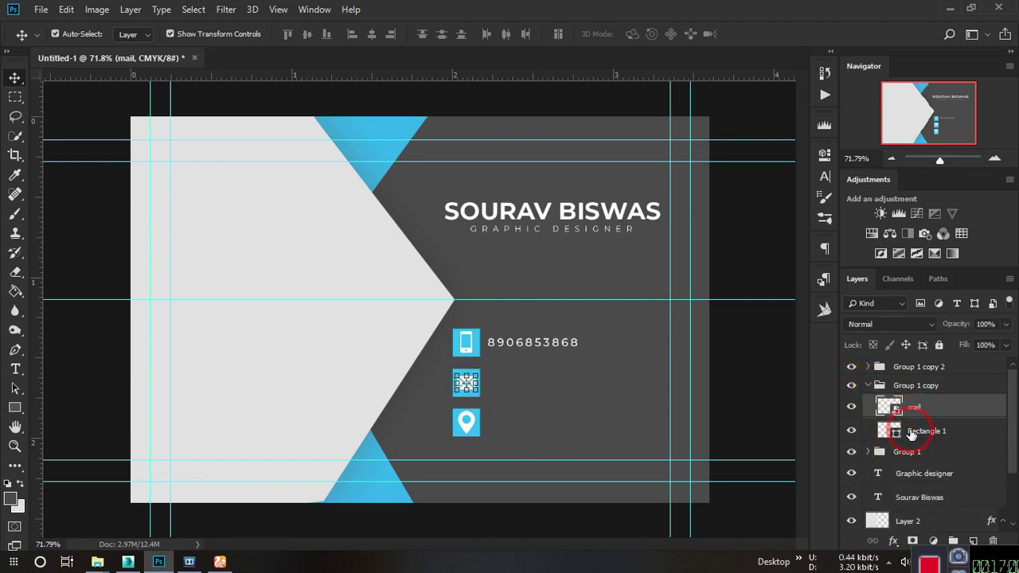
left_click(16, 370)
left_click(495, 386)
type("SOU")
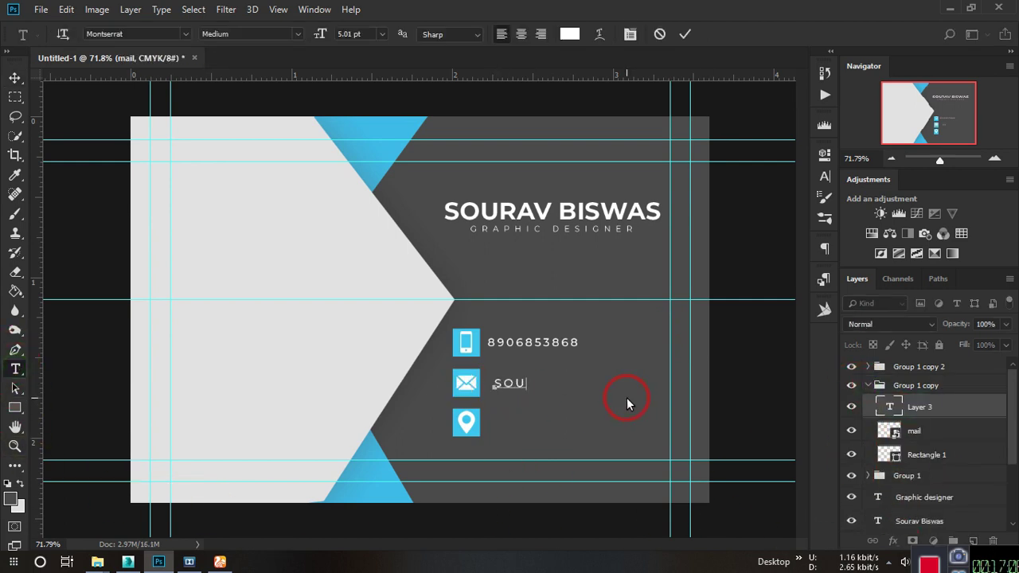
key("BackSpace")
key("BackSpace")
left_click(685, 34)
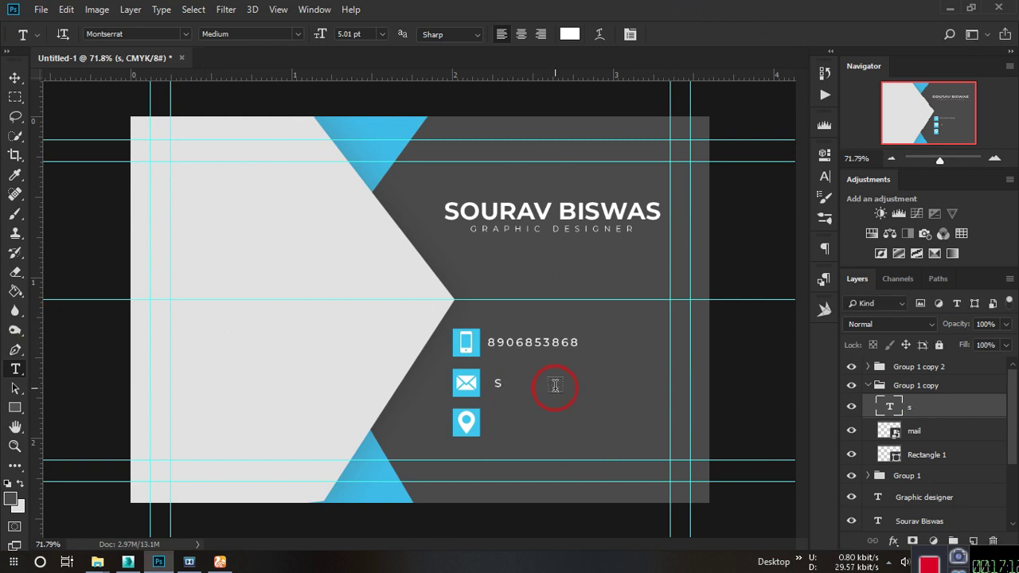
scroll(507, 372, "up", 6)
left_click(494, 393)
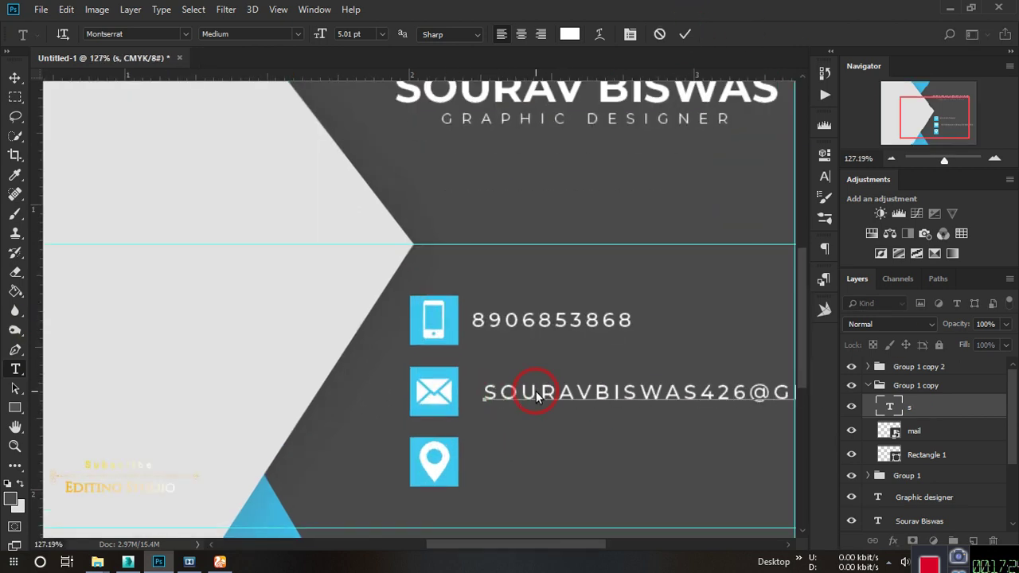
left_click(704, 34)
Make the e-mail lowercase with tracking 21 and align it with the phone number.
left_click(16, 79)
left_click_drag(568, 392, 494, 393)
left_click(825, 176)
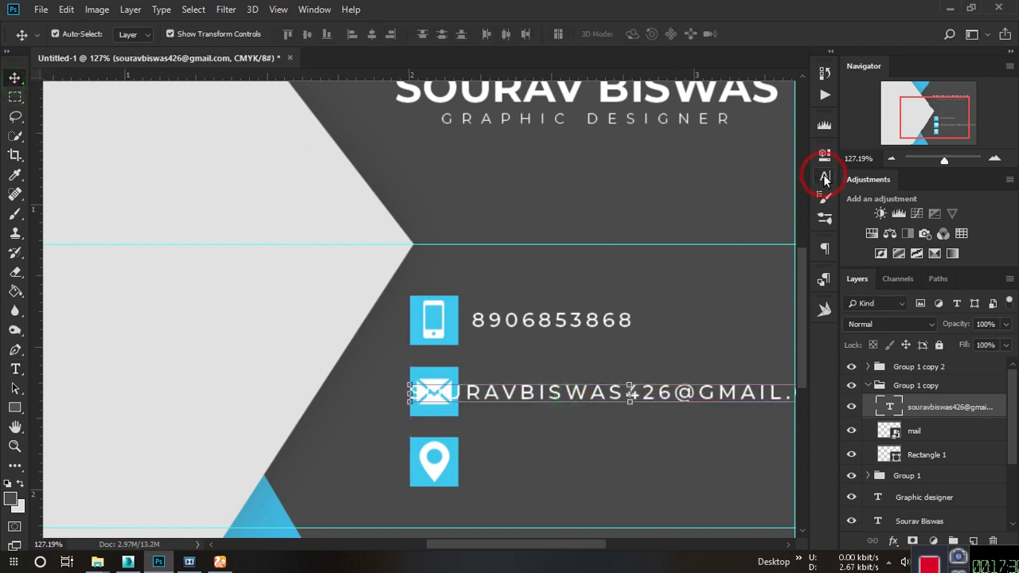
left_click(760, 208)
left_click(699, 268)
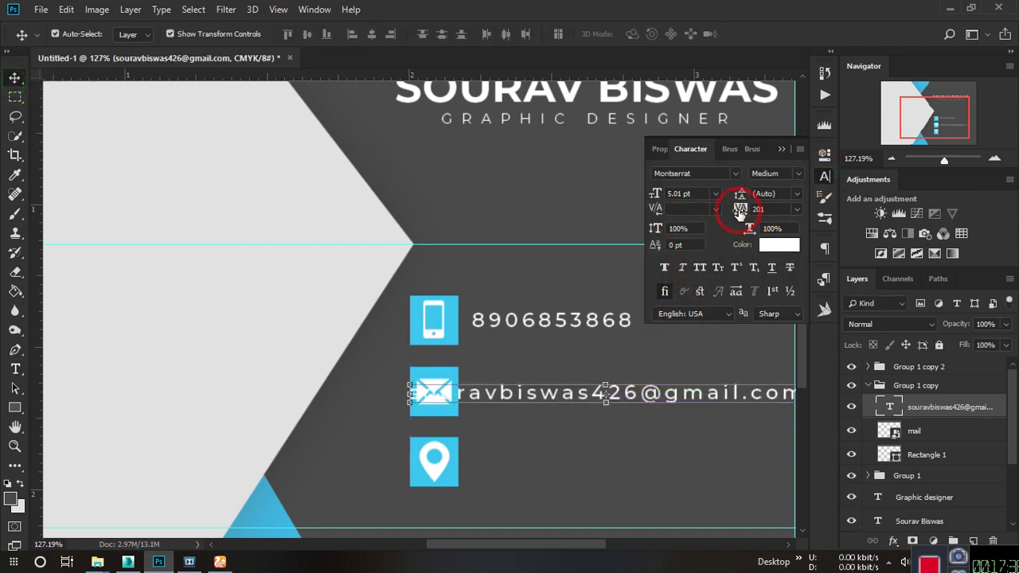
left_click_drag(733, 209, 735, 215)
left_click(557, 357)
key("shift+Right")
key("shift+Right")
key("shift+Right")
key("shift+Right")
key("shift+Right")
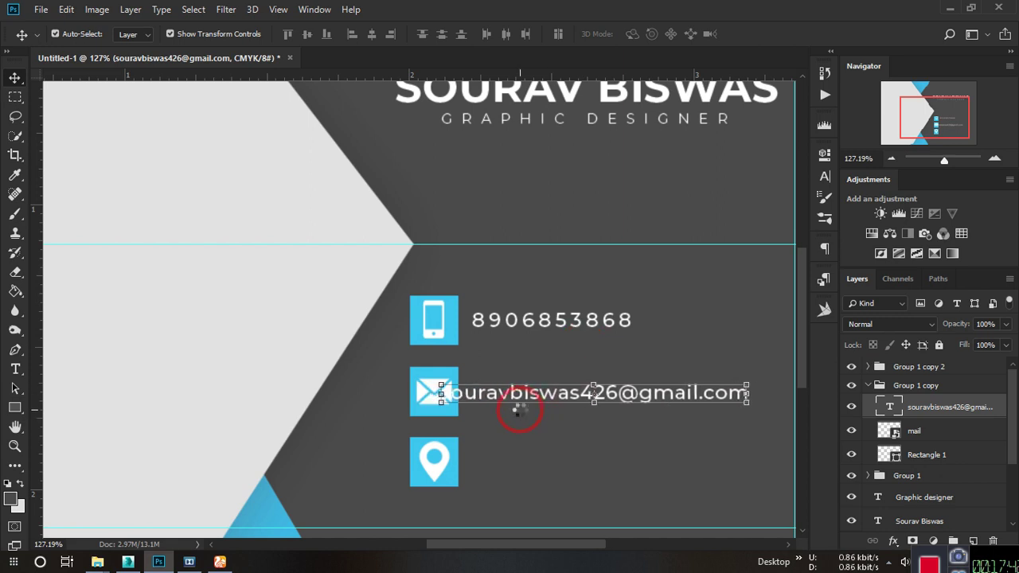
left_click(626, 398)
scroll(628, 394, "down", 5)
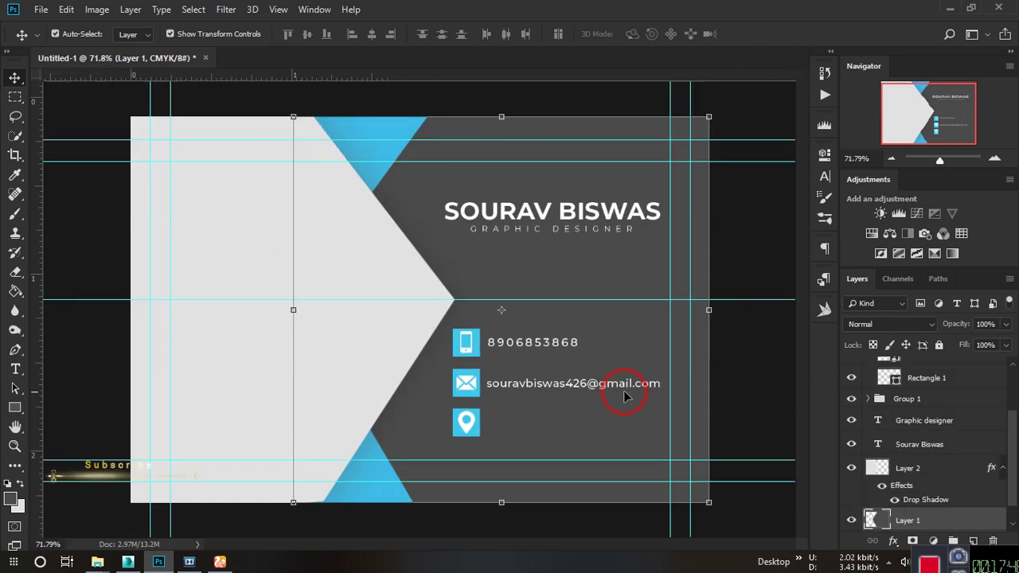
Select the location icon layer inside Group 1 copy 2 in the Layers panel.
scroll(878, 408, "up", 1)
left_click(869, 387)
left_click(868, 402)
left_click(927, 424)
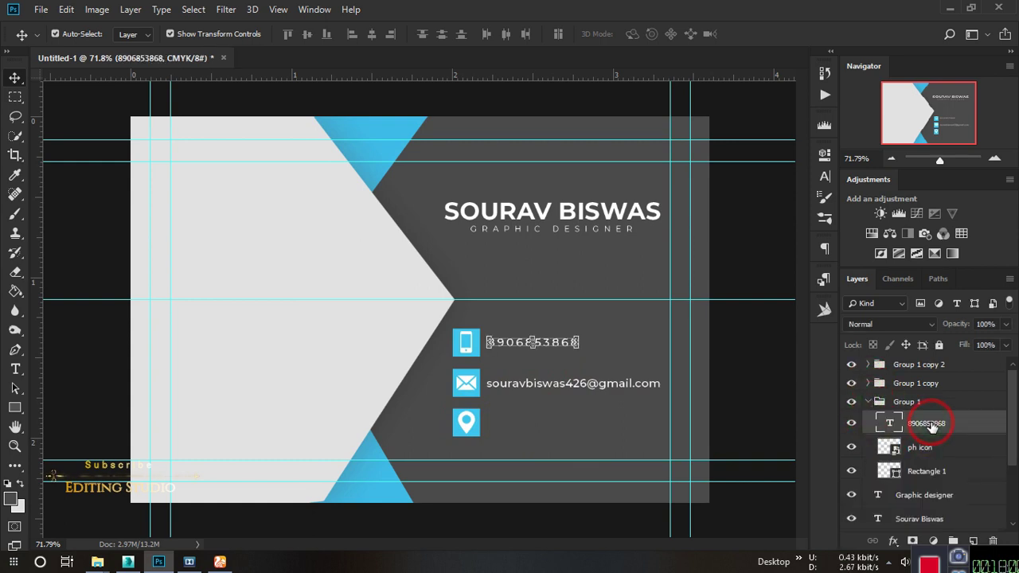
left_click(869, 402)
left_click(868, 364)
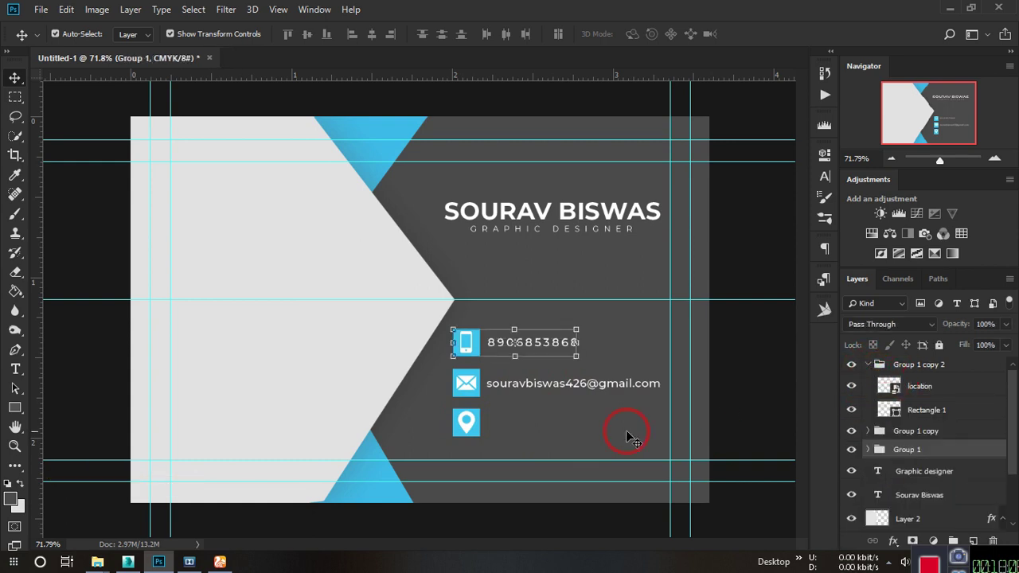
left_click(907, 365)
left_click(919, 387)
Type the two-line address beside the location icon and commit it.
left_click(15, 368)
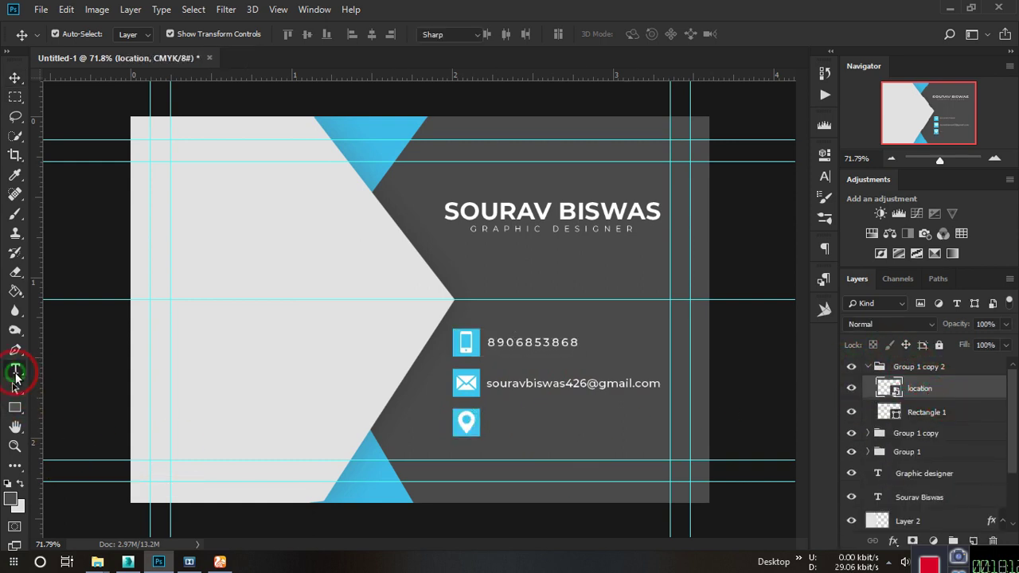
scroll(443, 376, "up", 4)
left_click_drag(444, 375, 435, 371)
left_click(400, 383)
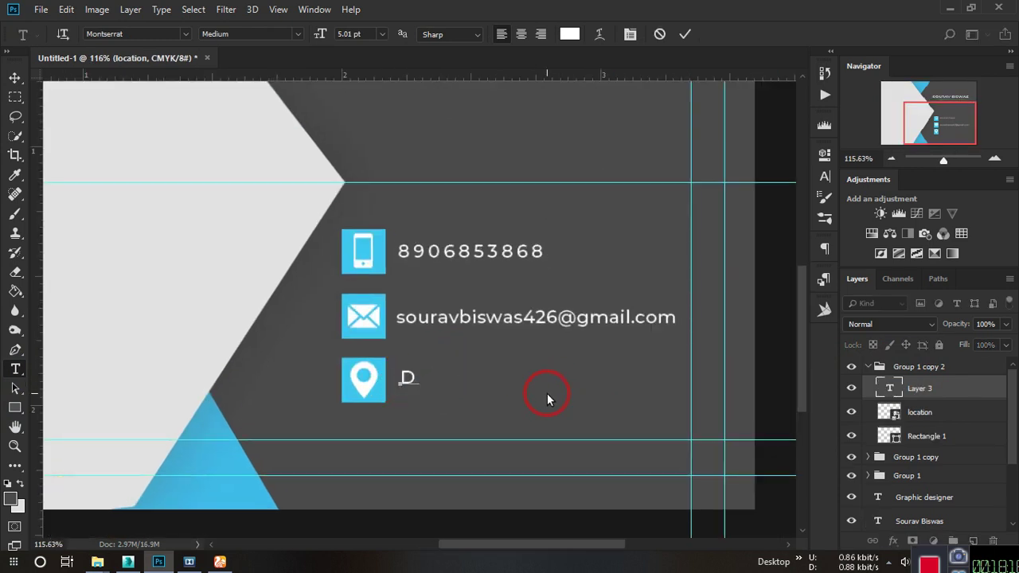
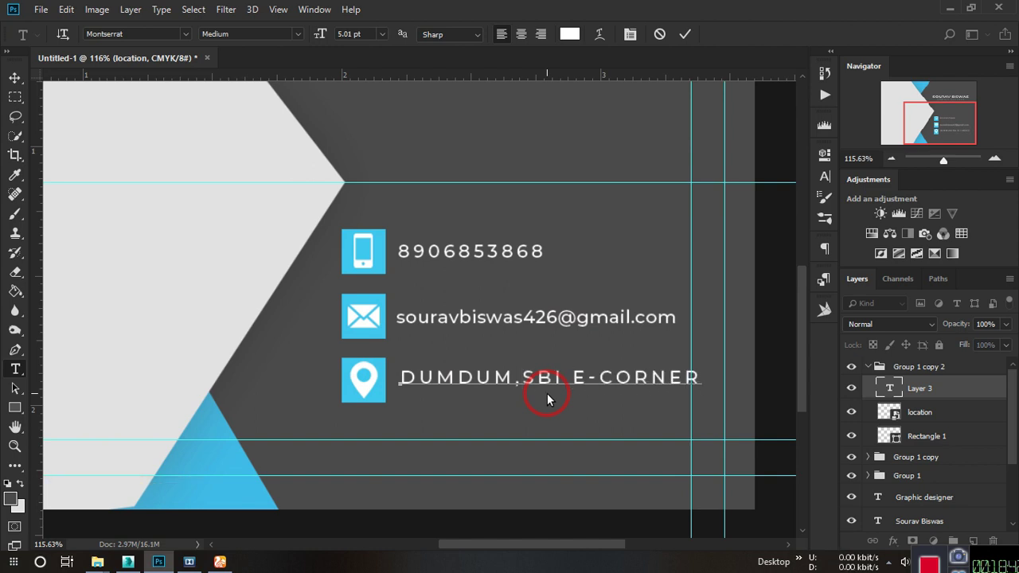
key("Return")
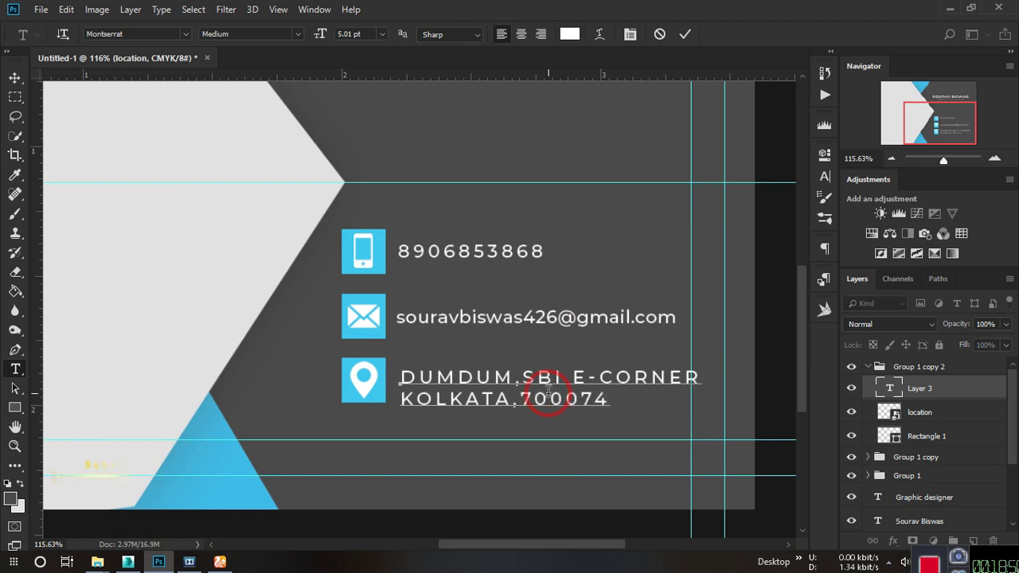
key("ctrl+Return")
Set the address text's tracking to 21.
left_click(15, 77)
left_click(824, 153)
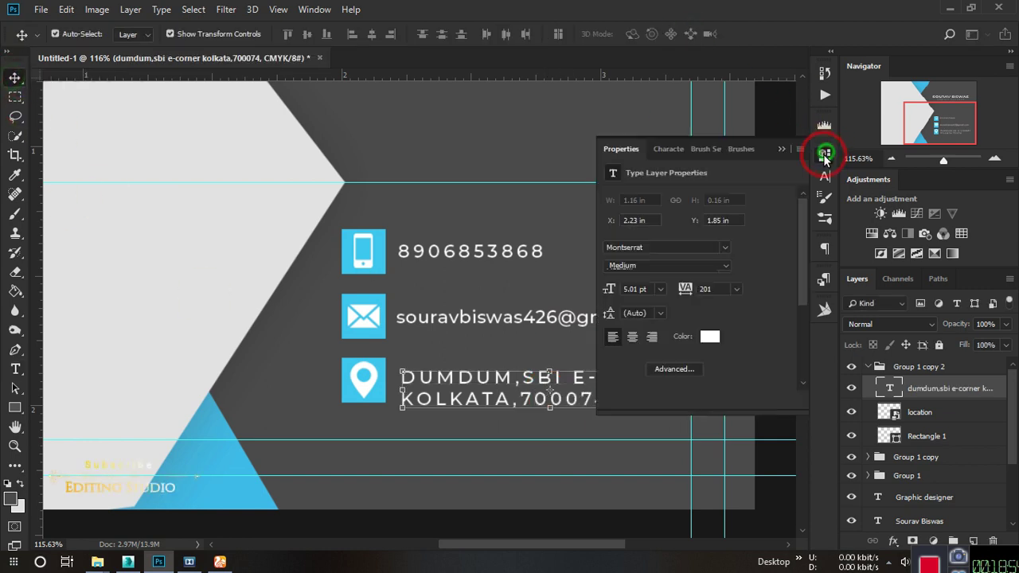
left_click_drag(681, 303, 678, 288)
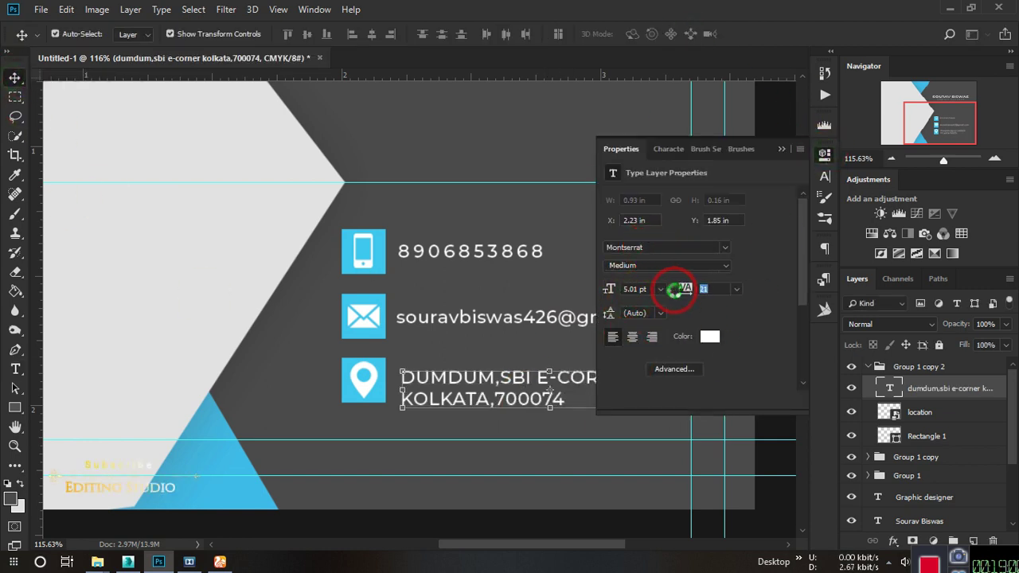
left_click(675, 369)
Turn off All Caps so the address displays in lowercase.
left_click(825, 176)
left_click(697, 268)
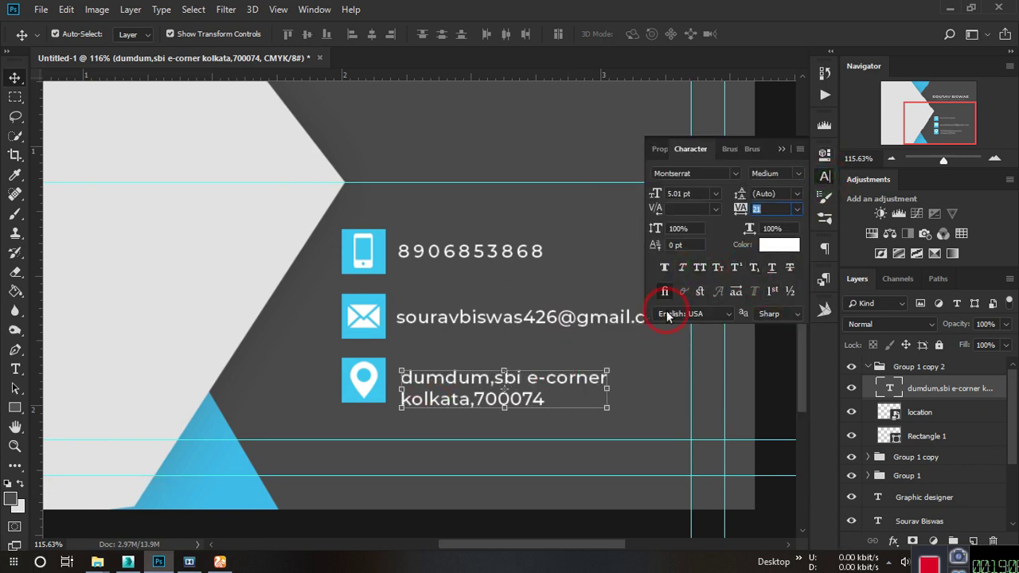
left_click(781, 150)
left_click(824, 177)
left_click(721, 270)
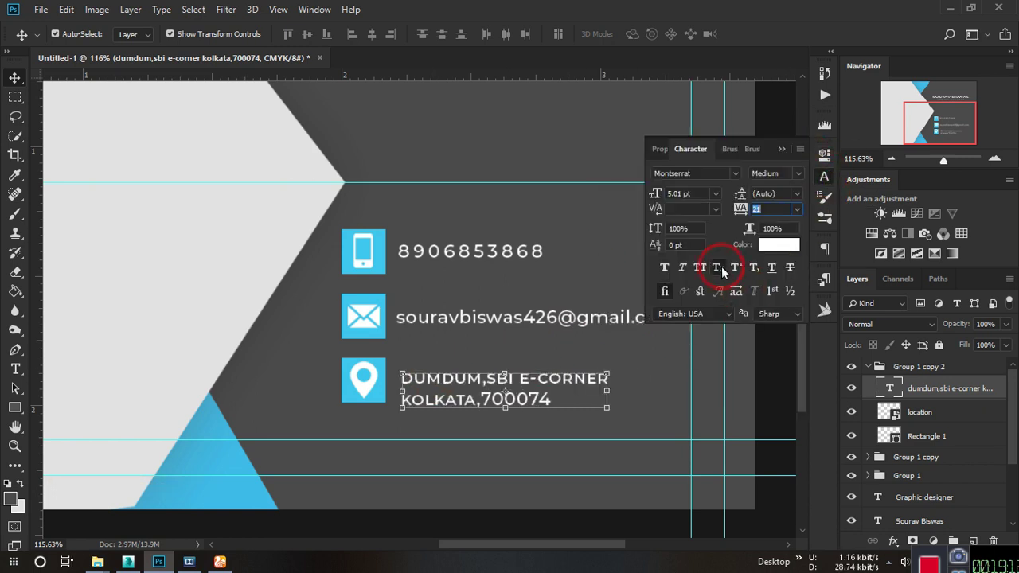
left_click(718, 269)
left_click(106, 311)
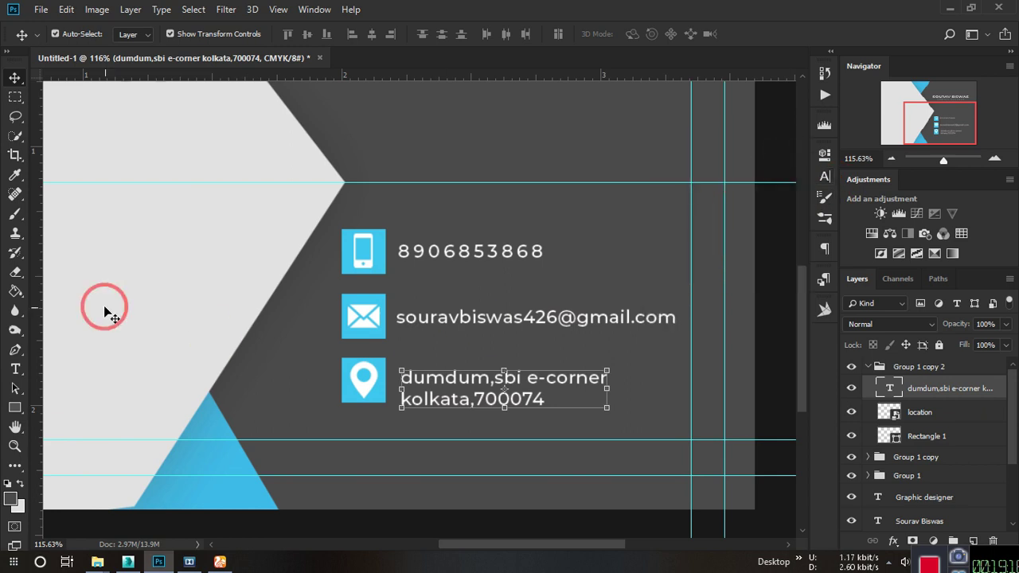
Capitalise the initial letters of the address's first-line words.
left_click_drag(15, 369, 64, 374)
scroll(469, 401, "up", 3)
left_click_drag(369, 359, 358, 363)
type("D")
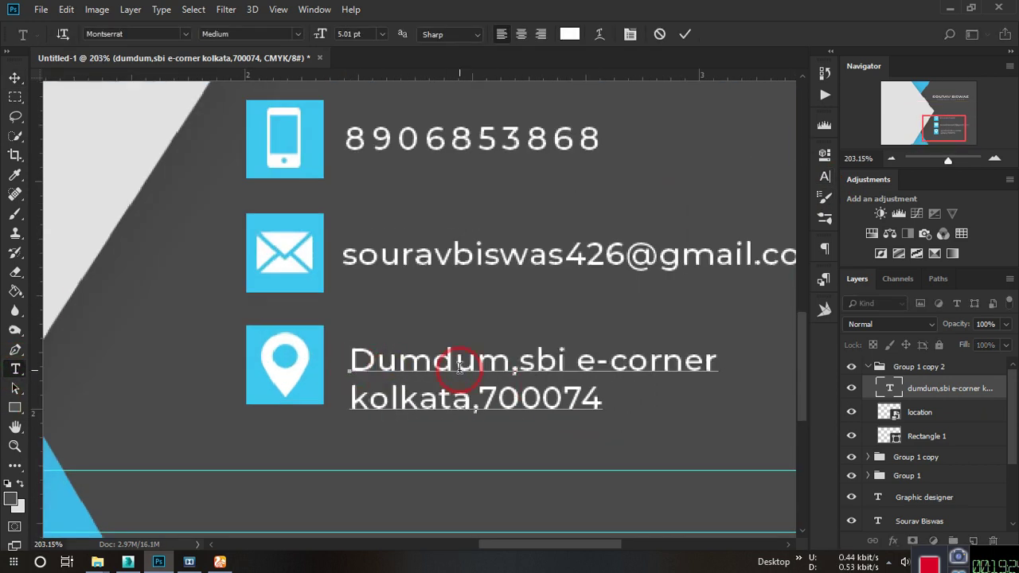
left_click_drag(461, 367, 444, 367)
type("D")
left_click_drag(577, 363, 519, 360)
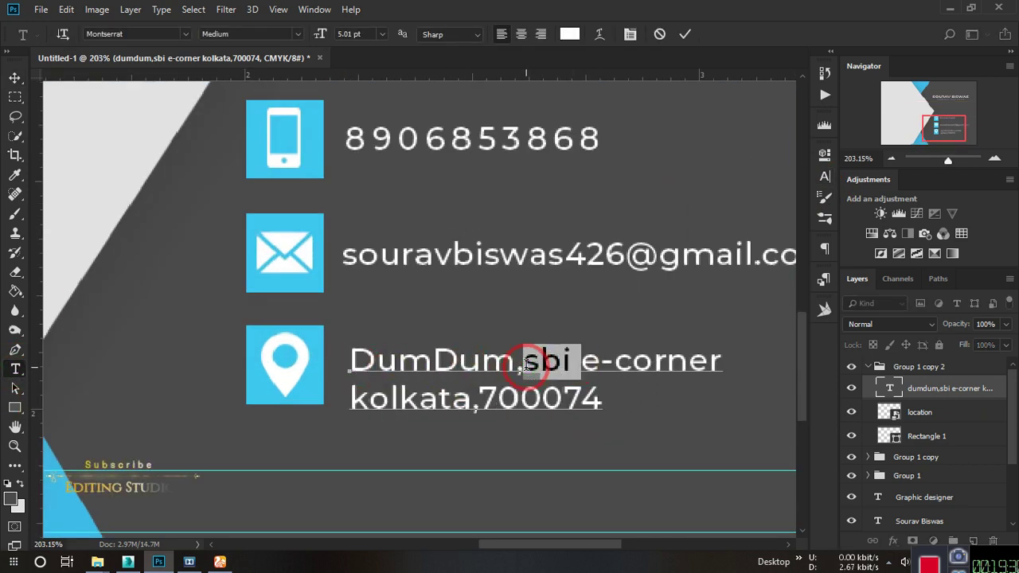
type("SBI")
type("E")
Capitalise the remaining initials, including the city name, and commit the text.
left_click_drag(588, 367, 642, 363)
left_click(585, 362)
type("C")
left_click_drag(372, 404, 350, 404)
type("K")
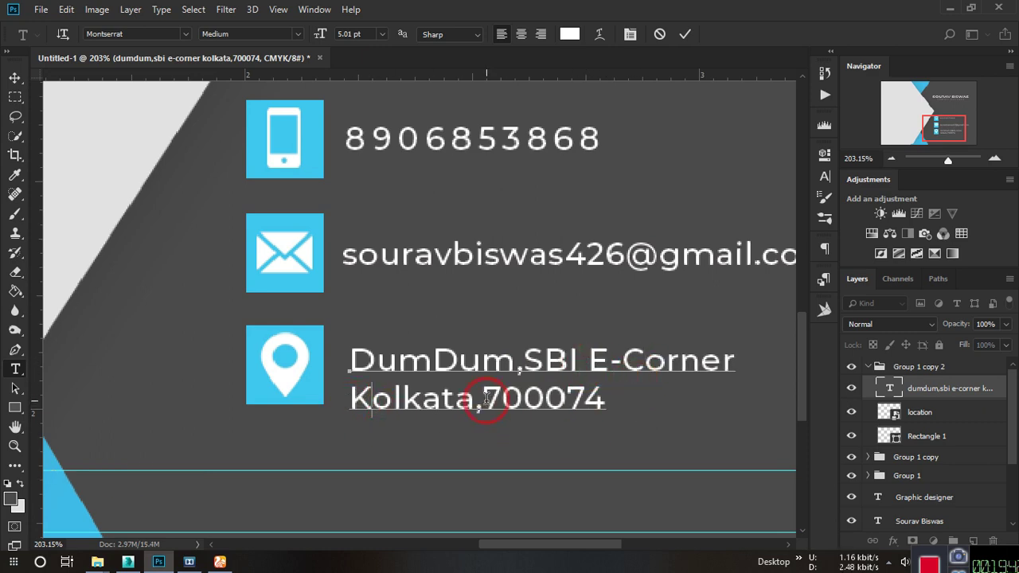
key("ctrl+0")
left_click(685, 34)
Nudge the address upward and add vertical guides at the icons' edge and text start.
left_click(15, 79)
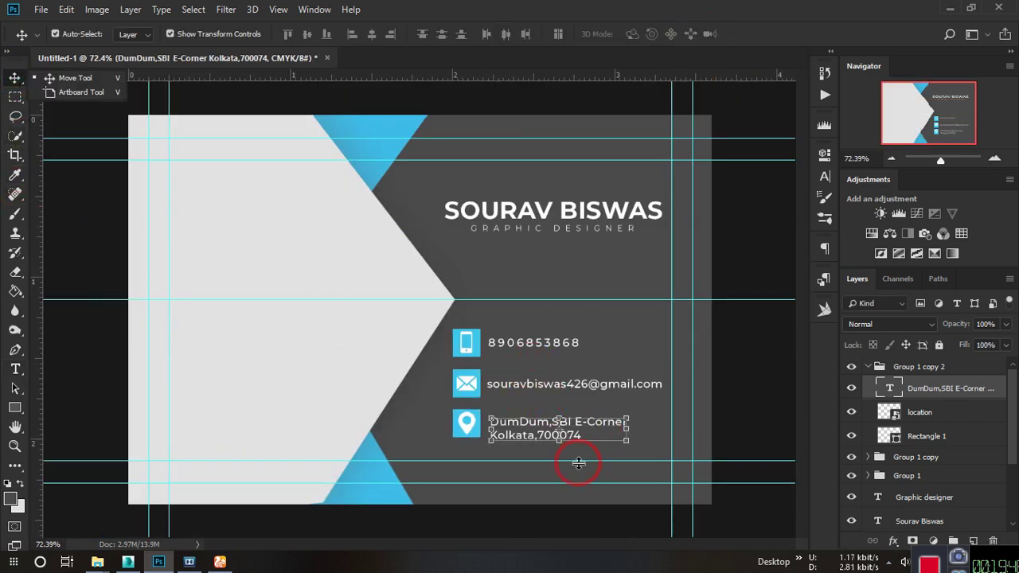
scroll(579, 463, "up", 4)
key("ctrl+t")
key("Up")
key("Up")
key("Up")
key("Up")
key("Up")
key("Up")
key("Up")
key("Up")
key("Up")
key("Up")
key("Up")
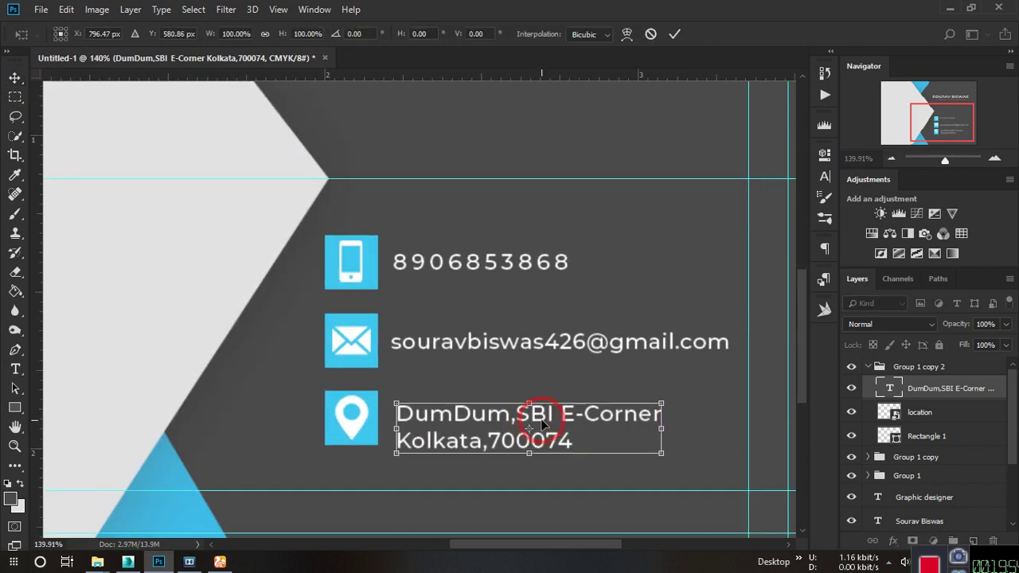
left_click_drag(43, 287, 378, 362)
left_click_drag(36, 239, 389, 376)
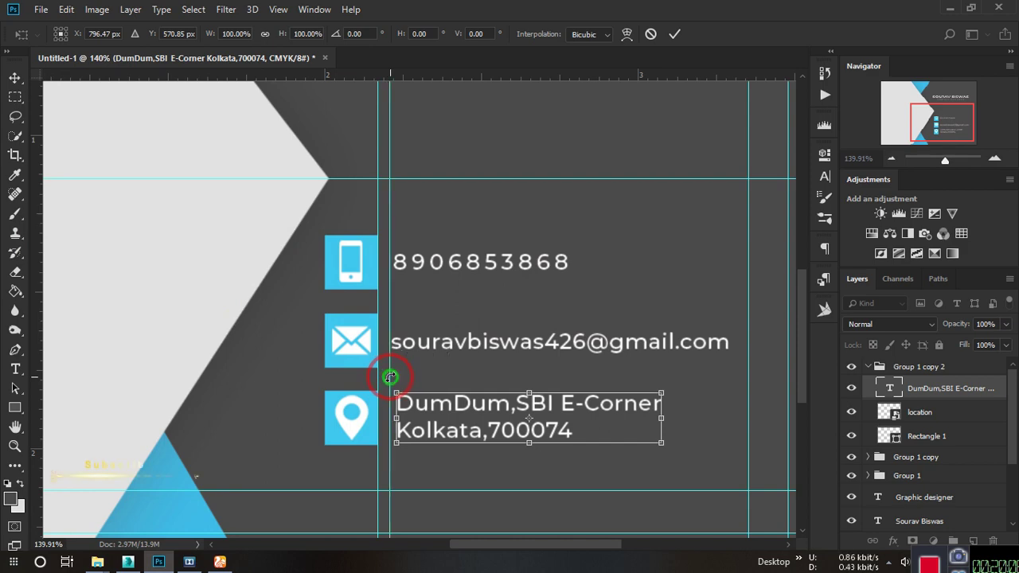
left_click(674, 33)
Move the address left so it lines up with the guide and other contact lines.
left_click(426, 263)
scroll(425, 263, "up", 2)
left_click(455, 366)
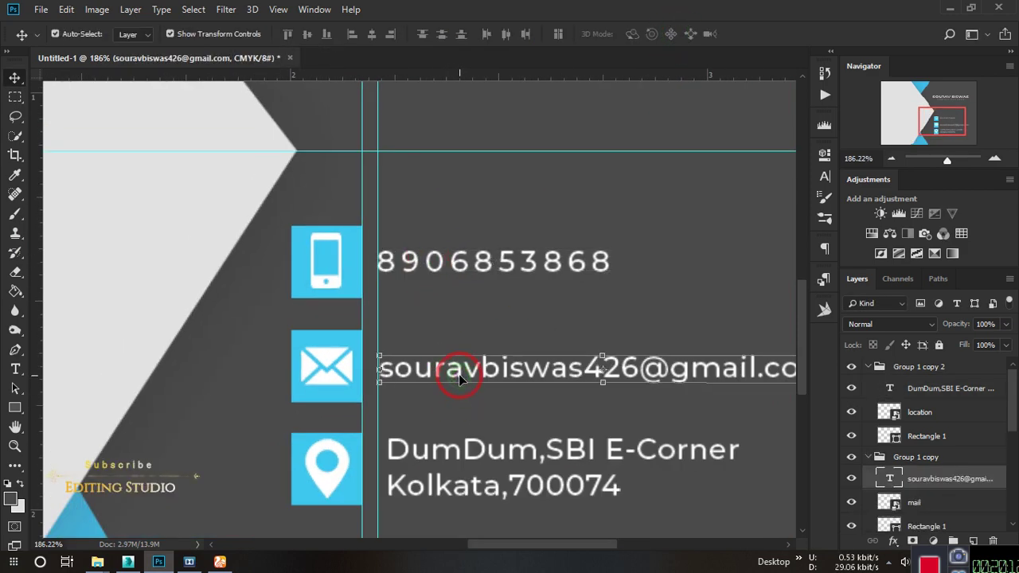
left_click_drag(468, 444, 451, 447)
scroll(342, 290, "down", 5)
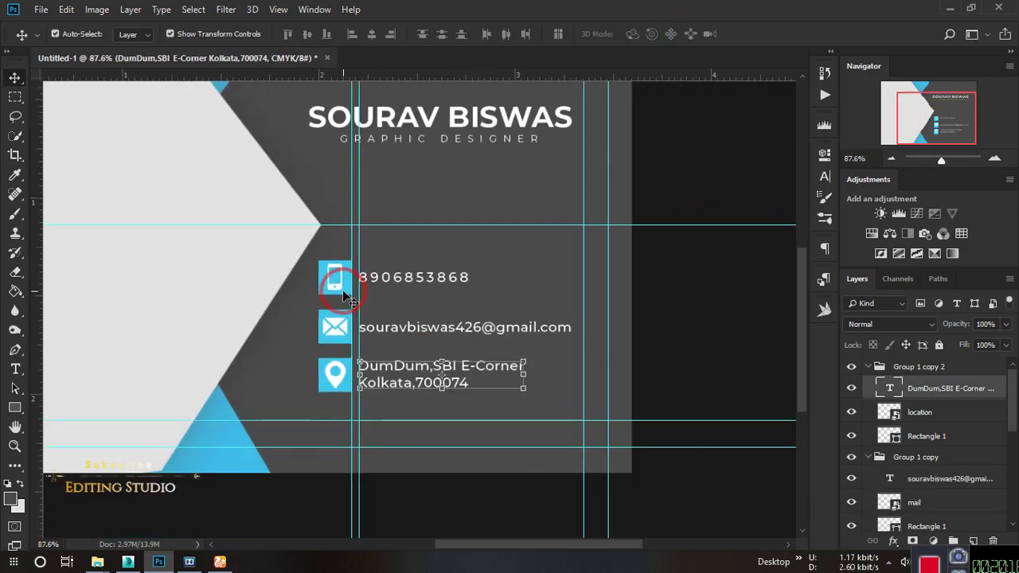
left_click(867, 367)
left_click(868, 386)
left_click(906, 404, "shift")
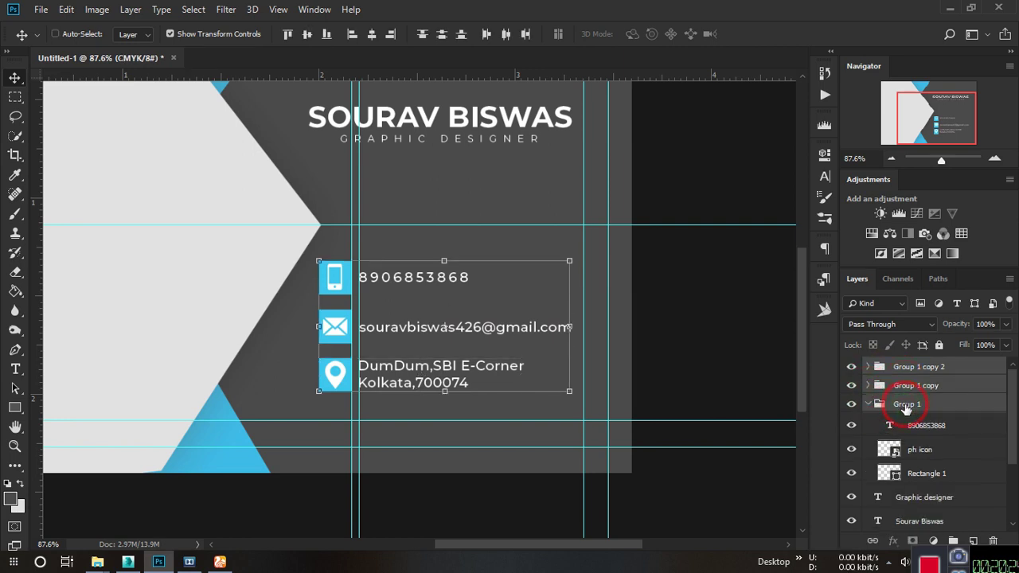
left_click(908, 405)
left_click(915, 367)
left_click(861, 385)
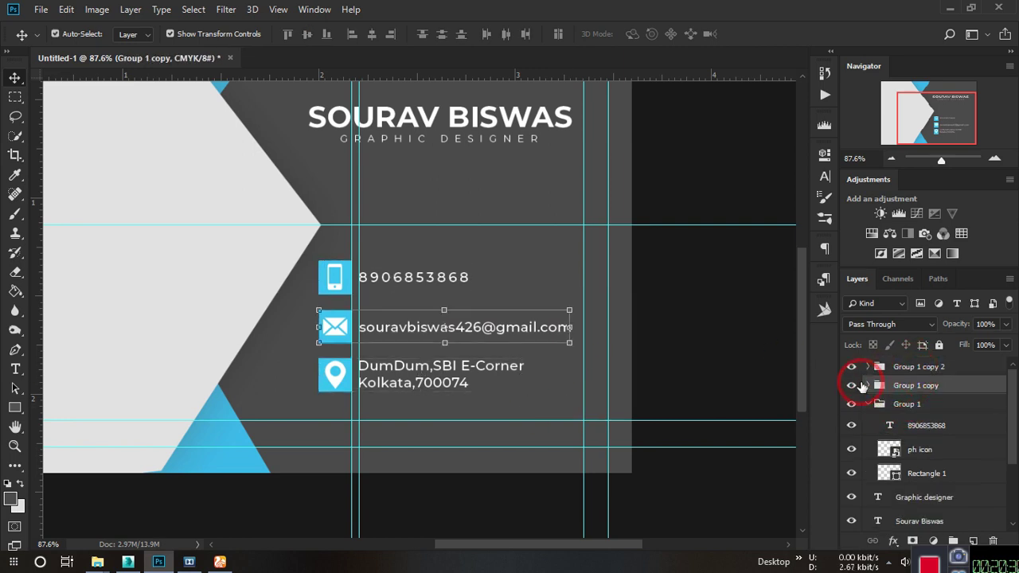
left_click(709, 363)
scroll(709, 364, "down", 3)
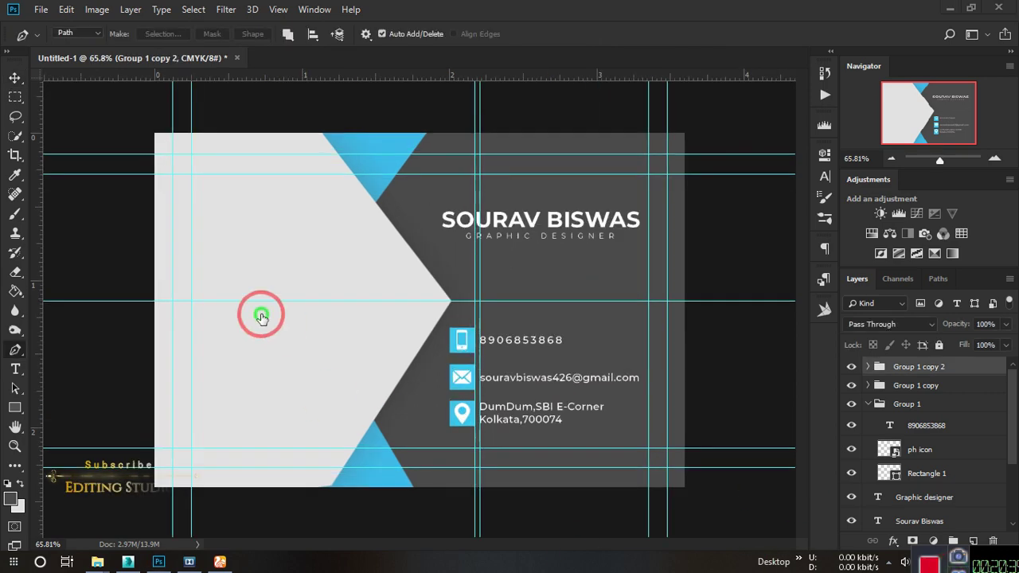
scroll(423, 318, "up", 3)
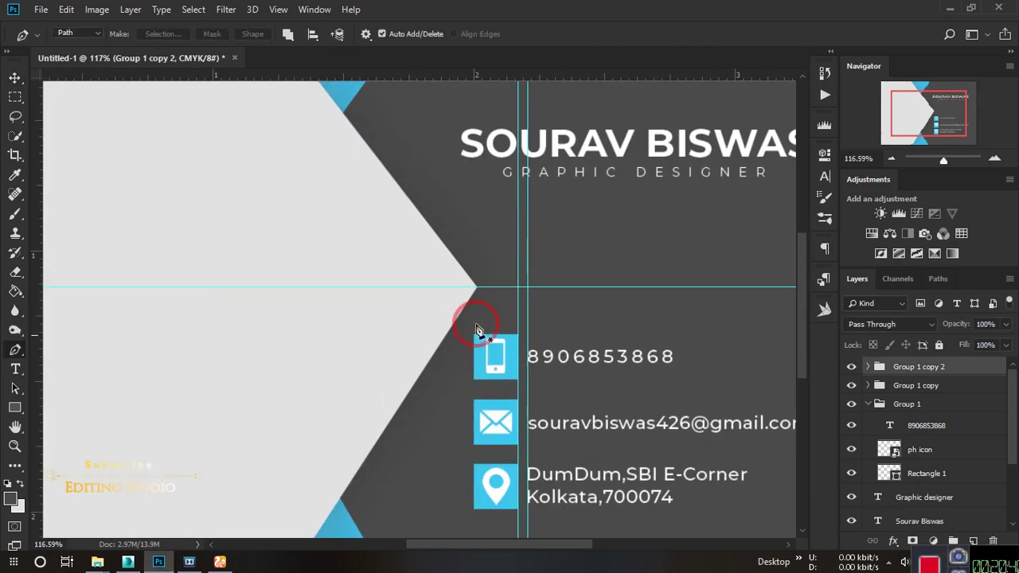
left_click(15, 80)
left_click(125, 160)
scroll(404, 218, "down", 2)
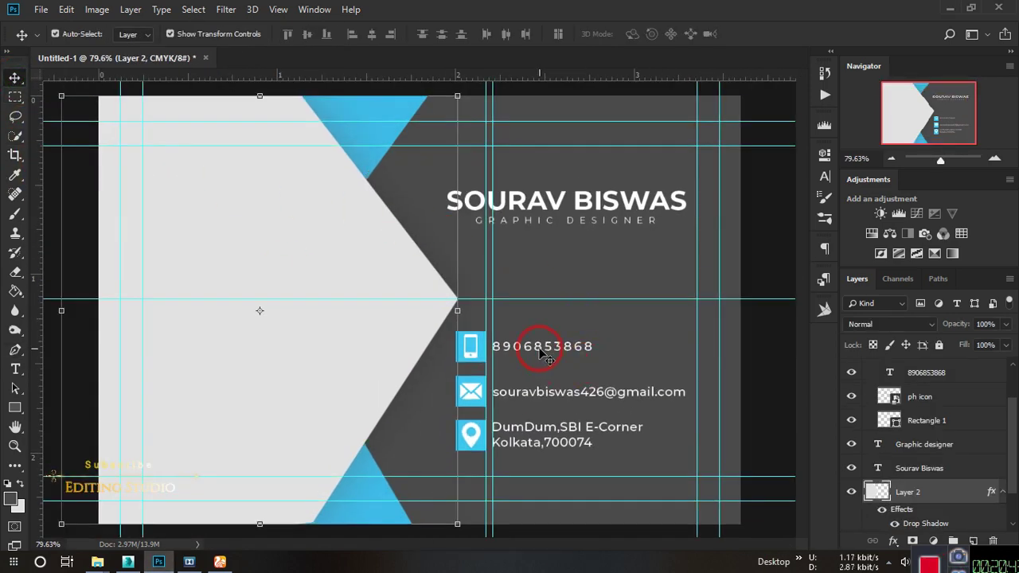
scroll(504, 350, "up", 4)
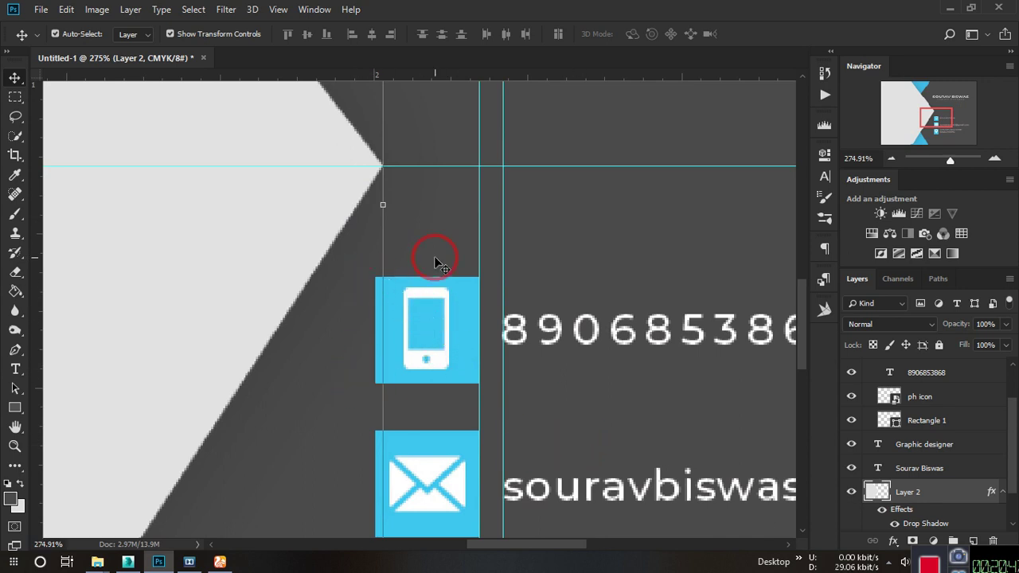
scroll(501, 385, "up", 4)
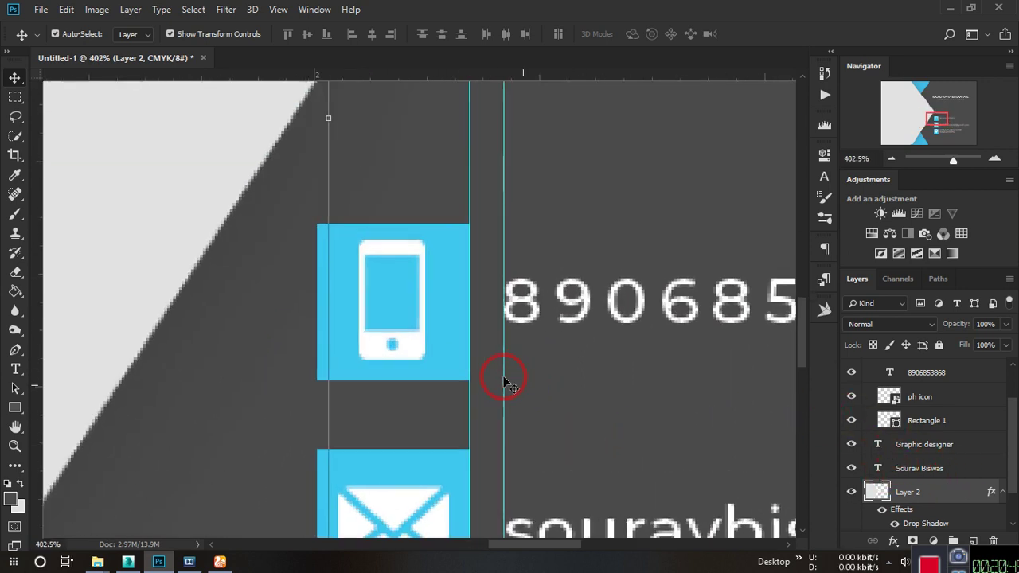
left_click(391, 276)
scroll(908, 430, "up", 2)
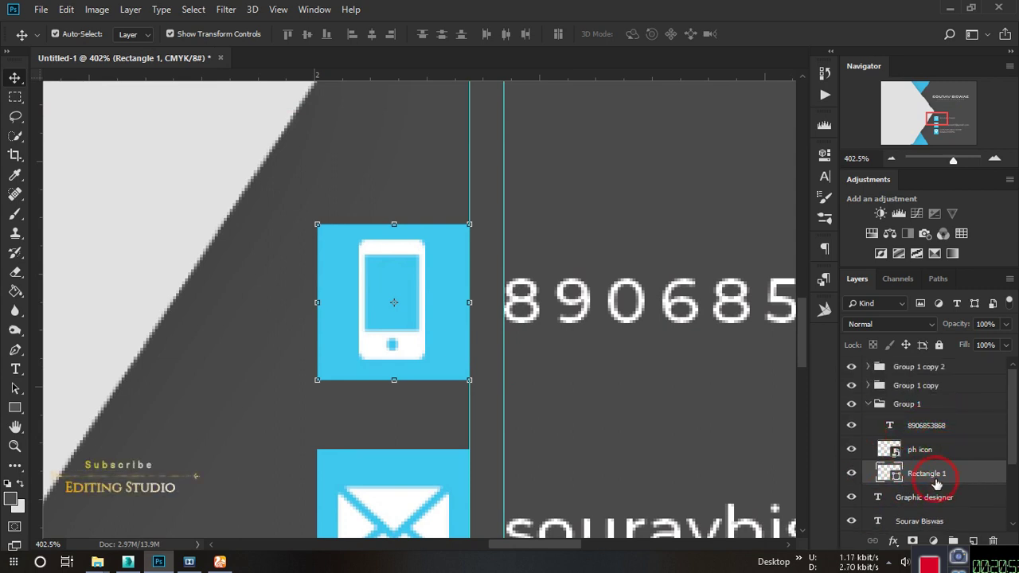
Add Layer 3 above the phone icon's blue square and place a Pen anchor on its corner.
left_click(973, 542)
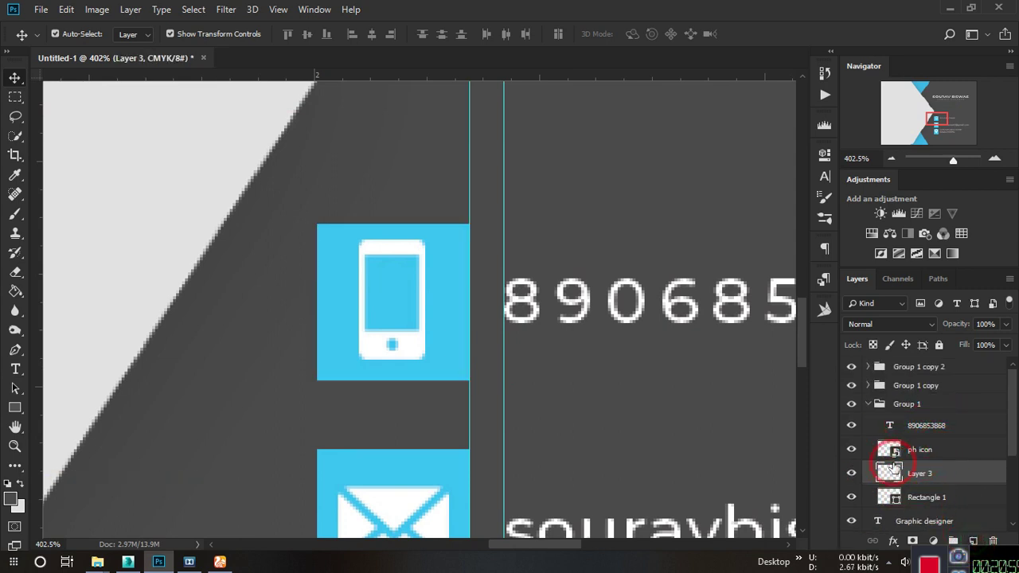
left_click(15, 350)
scroll(495, 273, "up", 3)
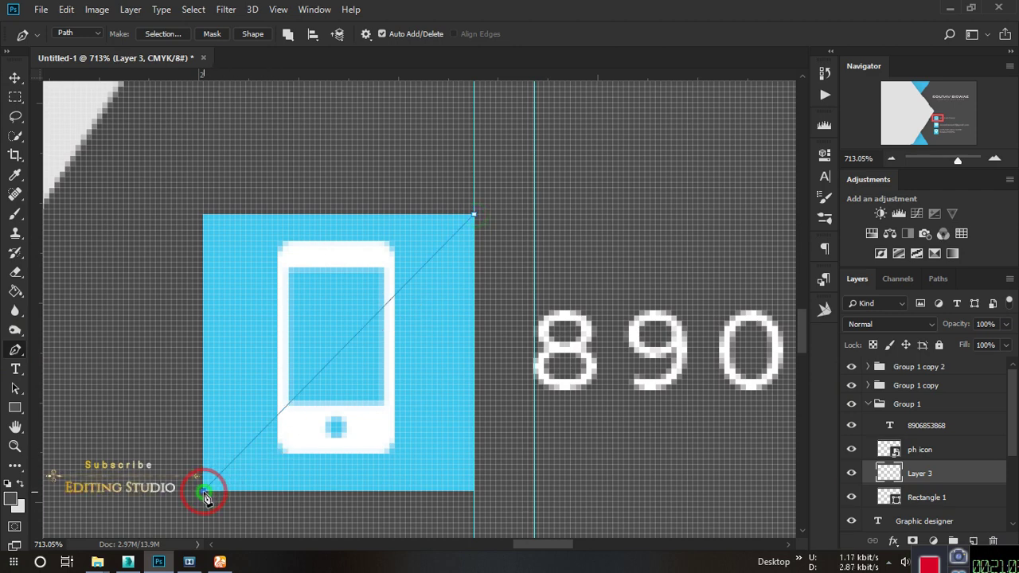
left_click(464, 217)
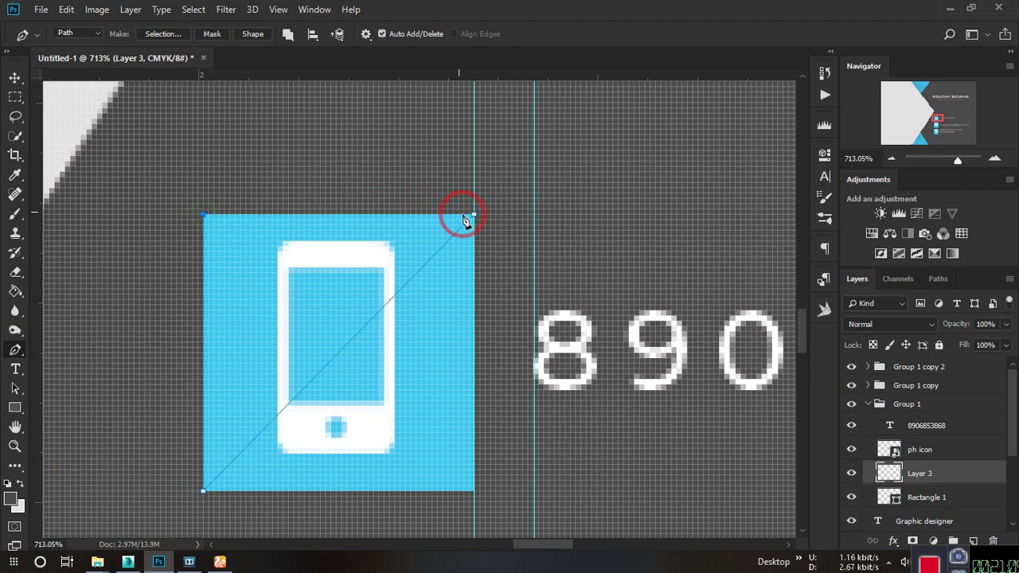
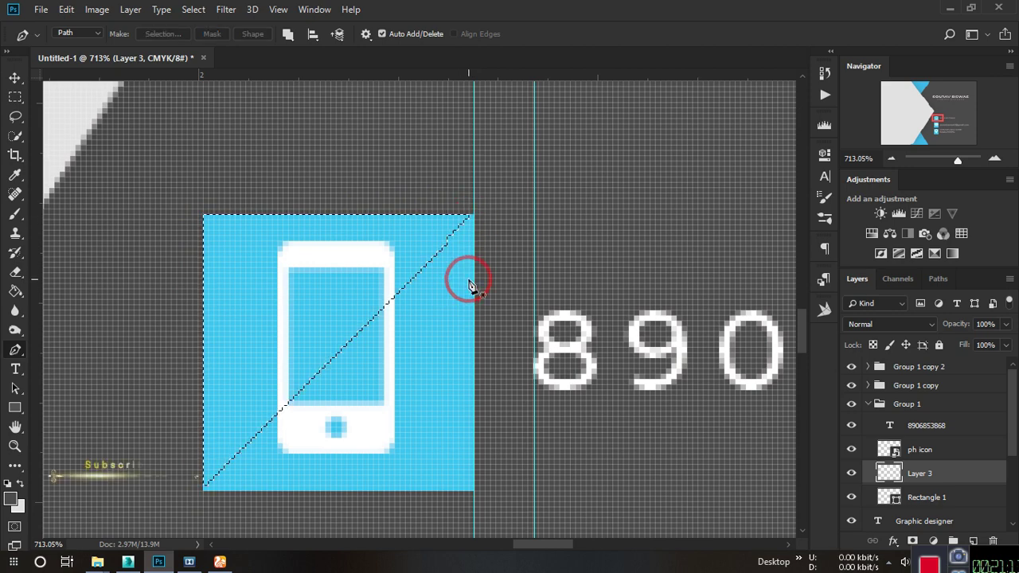
Mix a deeper blue #008aff from the icon's blue and fill the phone square's upper-left triangle.
left_click(16, 506)
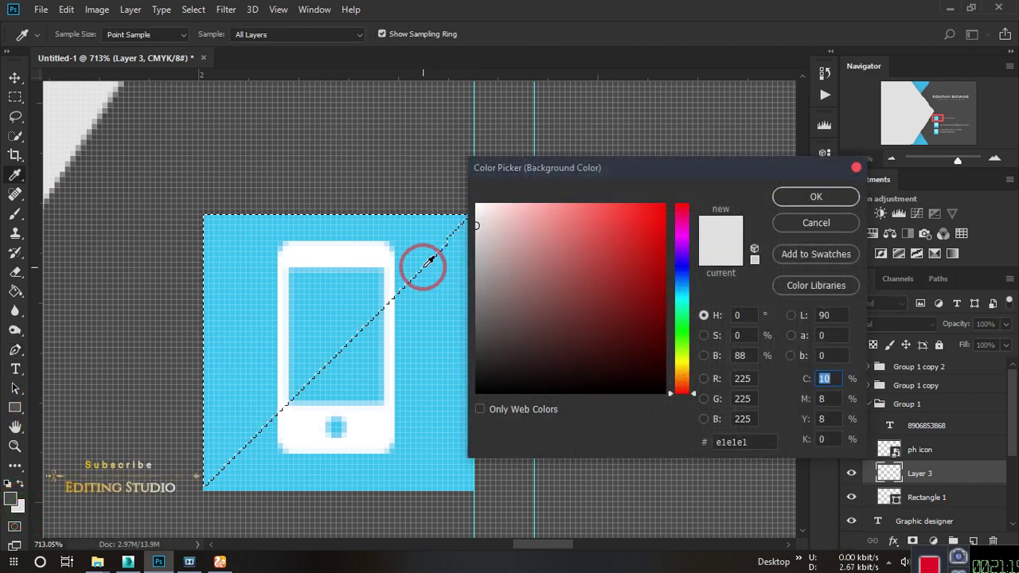
left_click(414, 234)
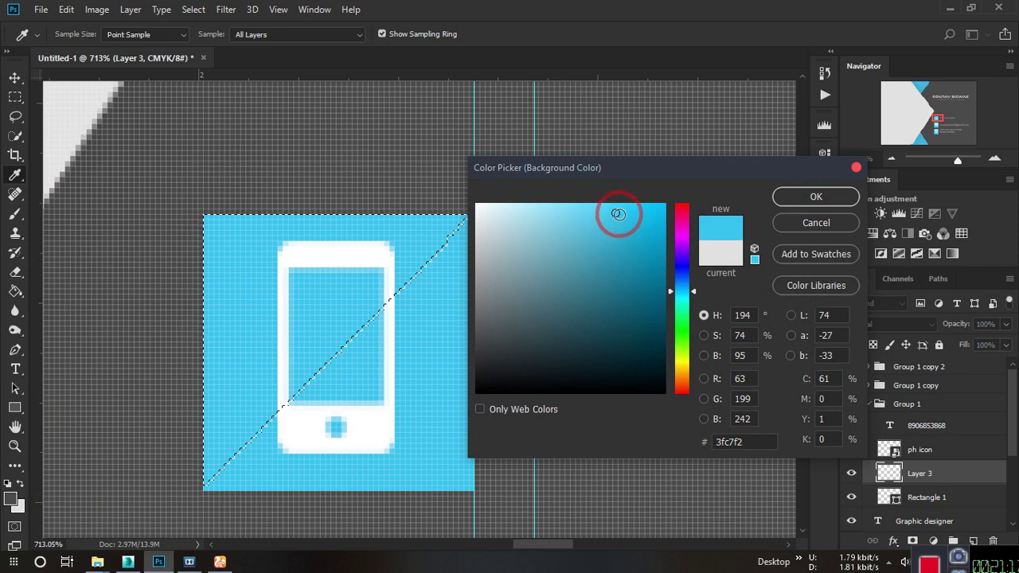
left_click_drag(618, 214, 667, 248)
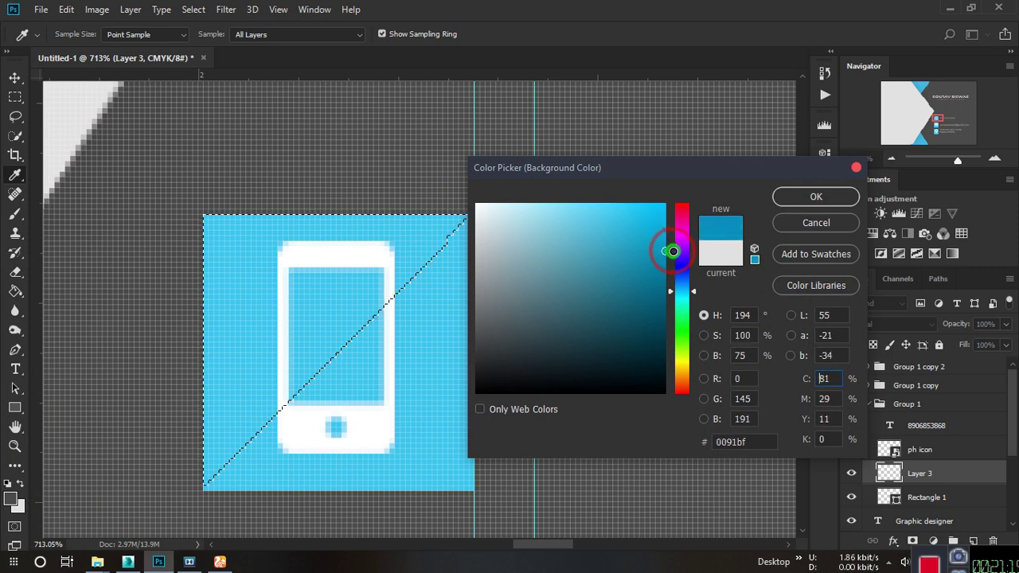
left_click_drag(687, 291, 685, 288)
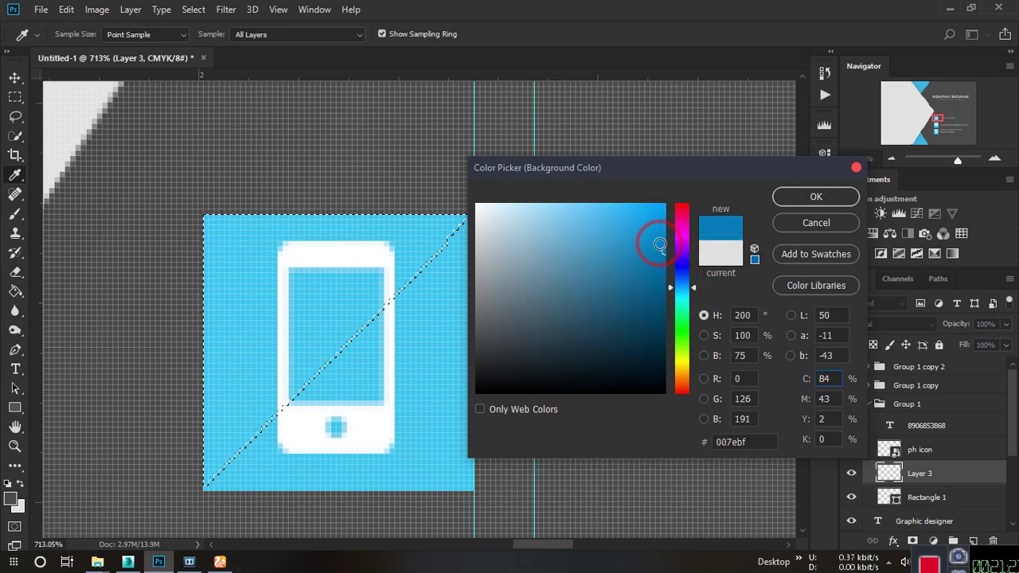
left_click_drag(660, 245, 675, 182)
left_click_drag(677, 285, 683, 288)
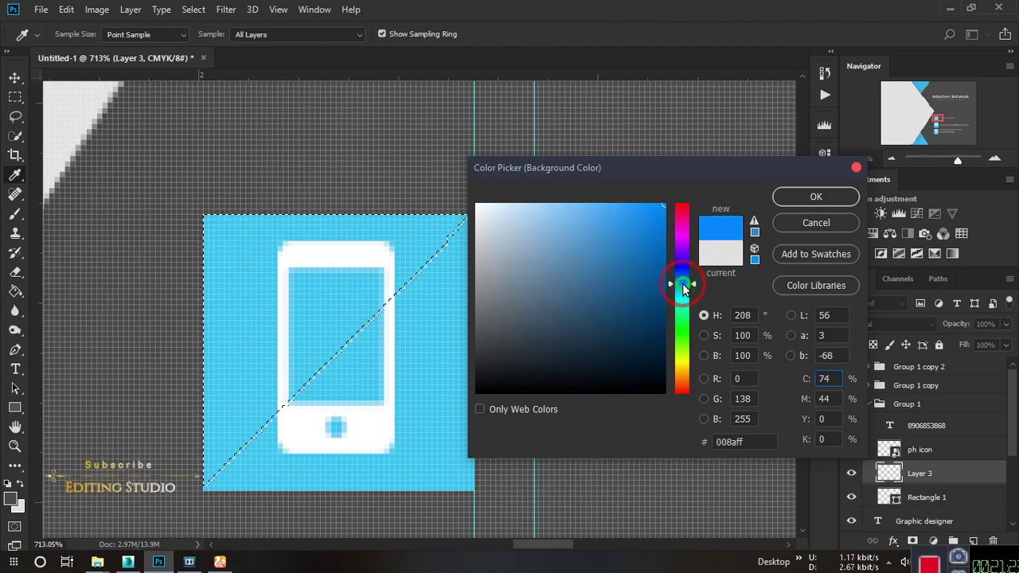
left_click(790, 202)
key("p")
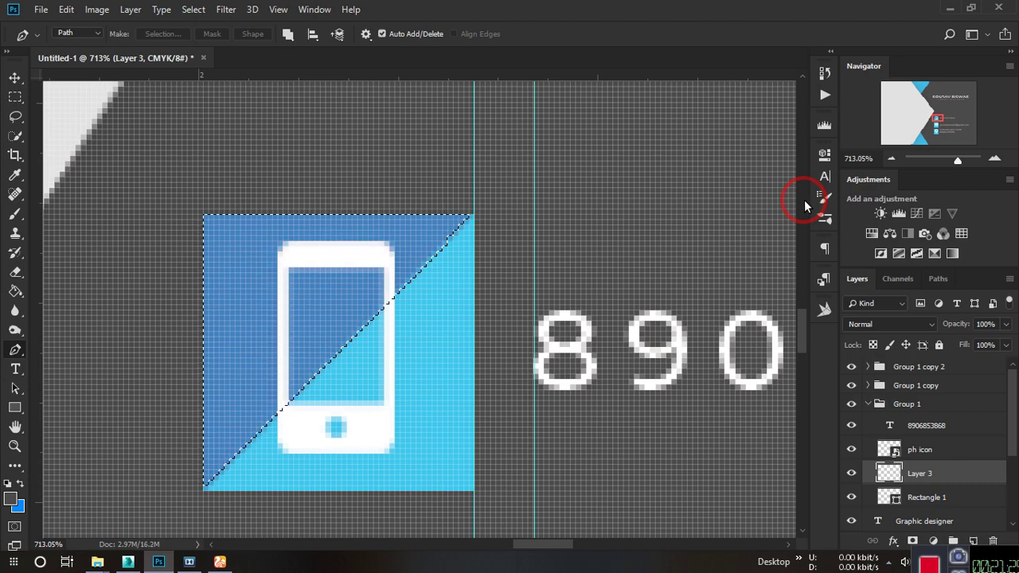
Duplicate the diagonal overlay into the mail icon's group and move it onto the mail square.
scroll(804, 200, "down", 8)
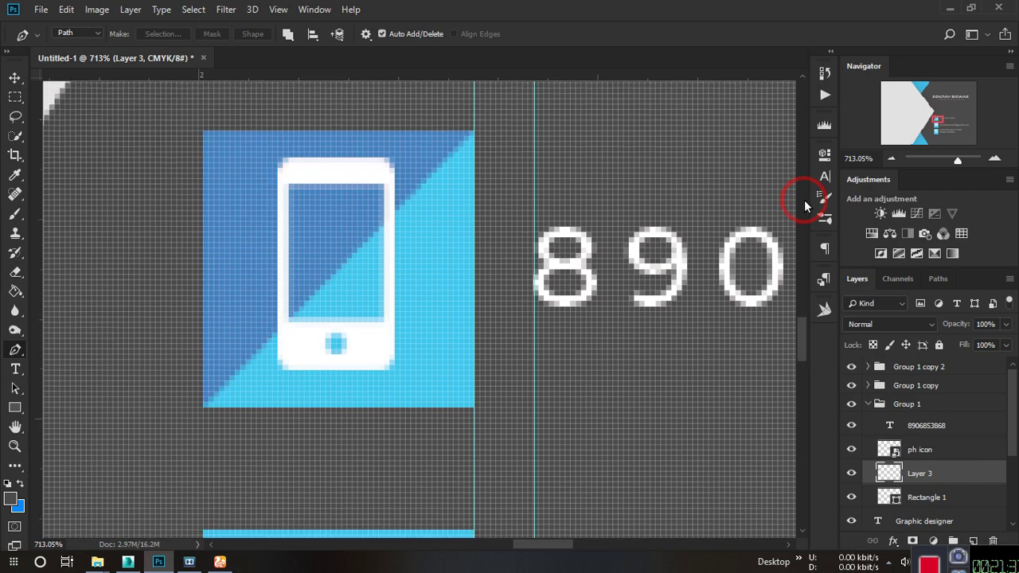
scroll(604, 261, "down", 3)
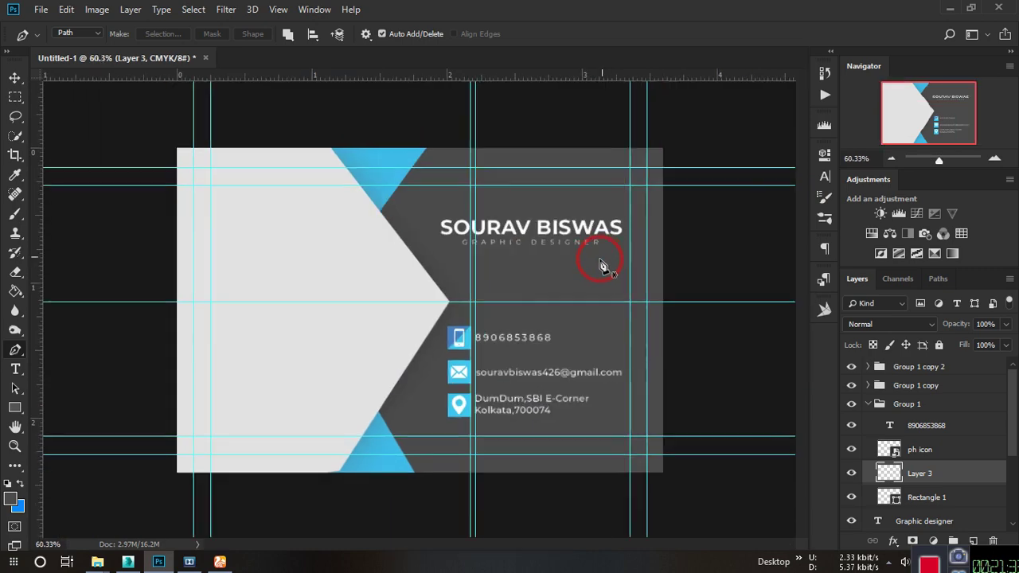
scroll(467, 352, "up", 3)
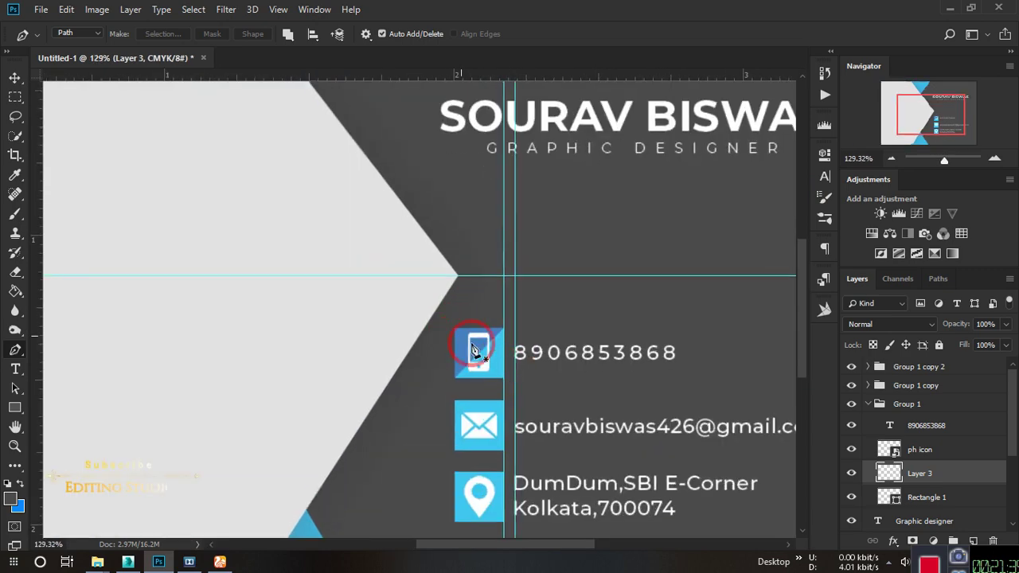
left_click_drag(923, 473, 945, 466)
left_click(869, 403)
left_click(869, 386)
key("v")
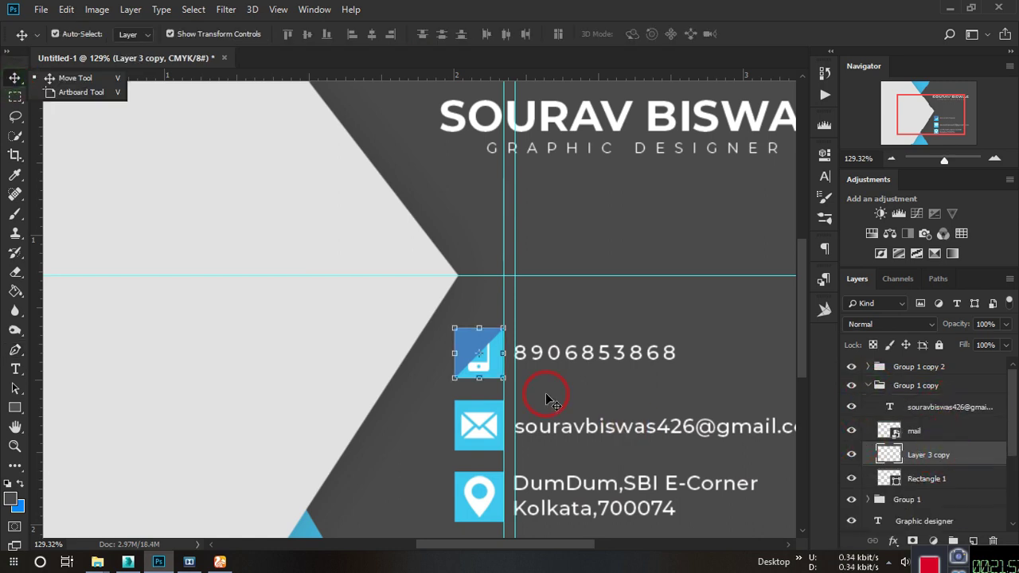
key("ctrl+t")
left_click_drag(497, 367, 516, 391)
key("Return")
left_click(613, 275)
Put another overlay copy inside the location icon's group and position it over the location icon.
left_click_drag(940, 363, 975, 540)
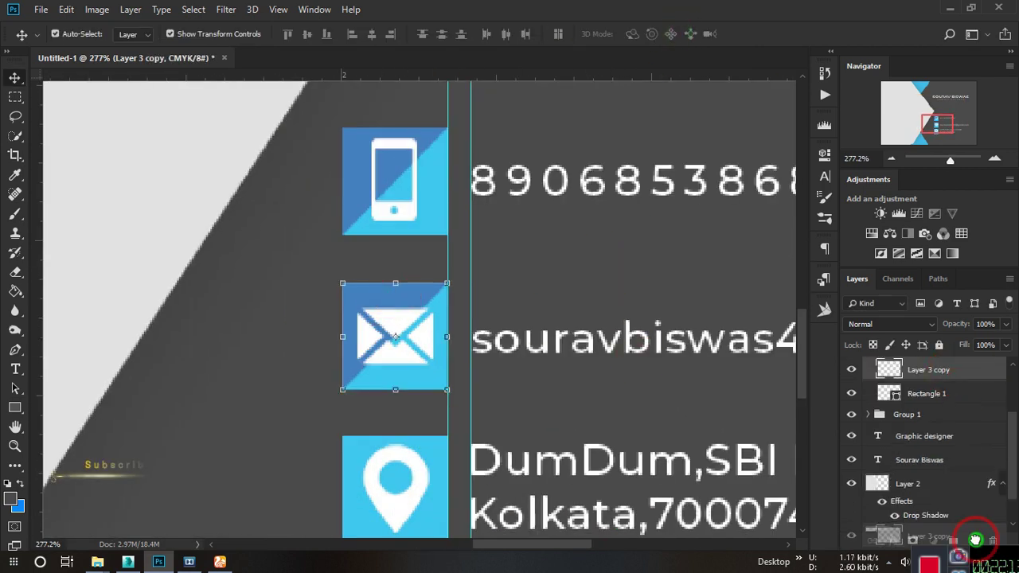
left_click_drag(959, 455, 955, 387)
left_click(876, 386)
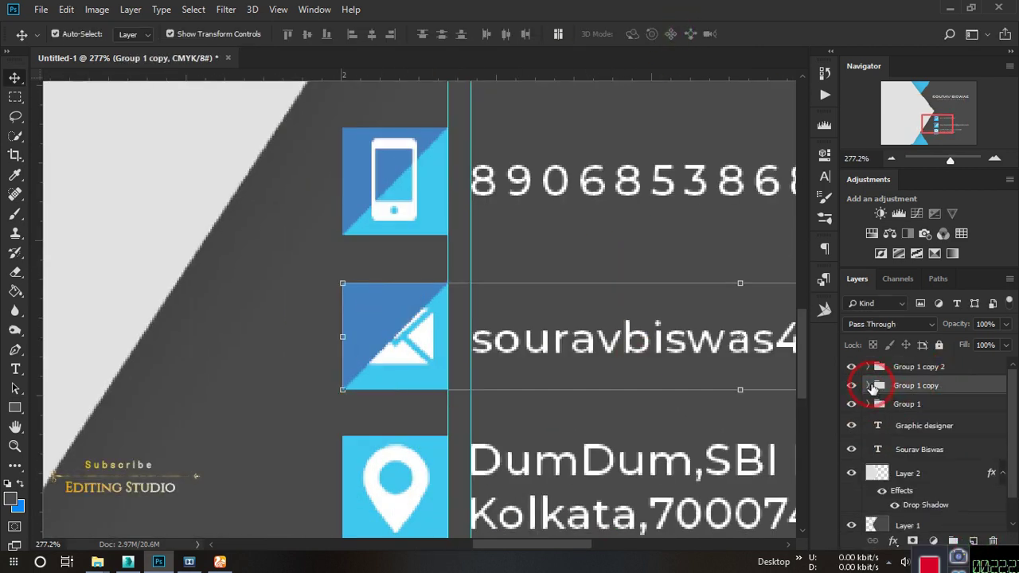
left_click(868, 385)
left_click(933, 410)
left_click(932, 405)
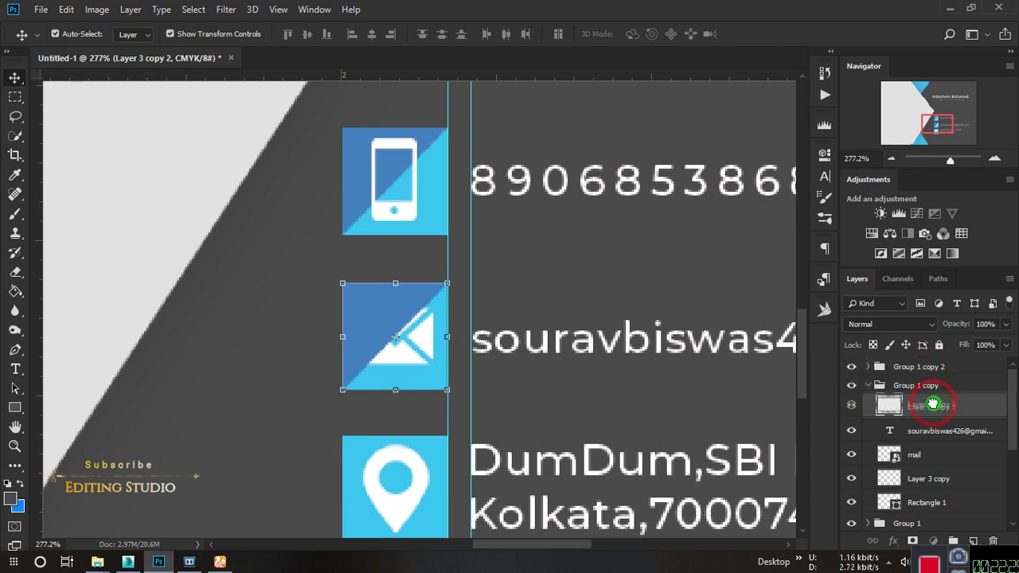
scroll(926, 435, "down", 1)
scroll(926, 435, "up", 1)
left_click_drag(888, 406, 873, 368)
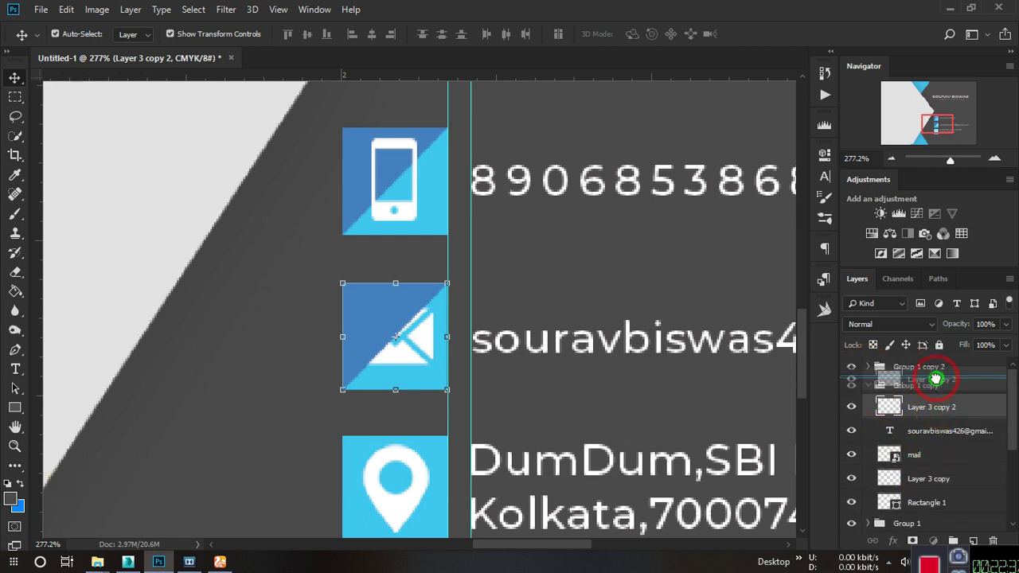
left_click(867, 367)
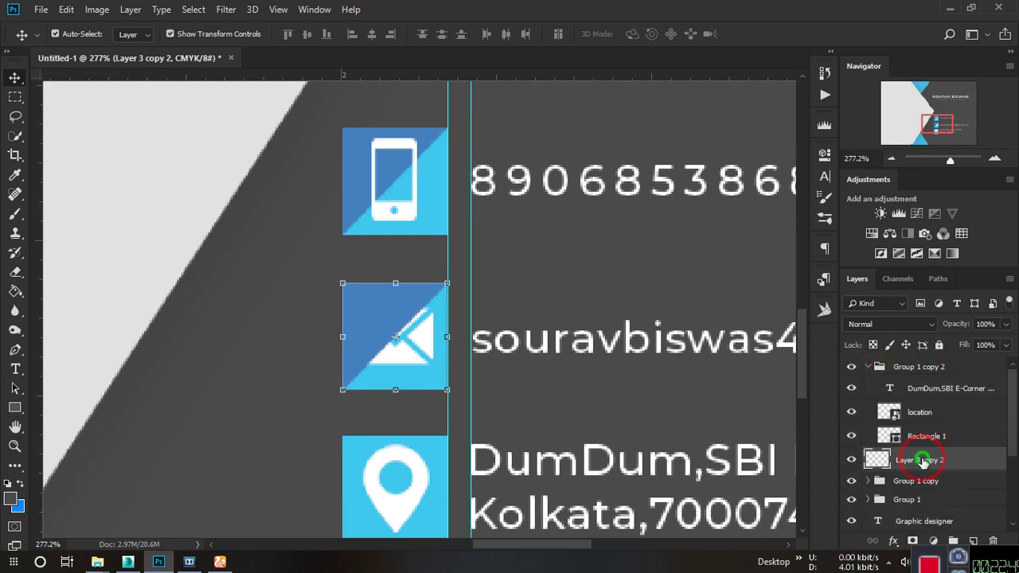
left_click_drag(875, 454, 933, 446)
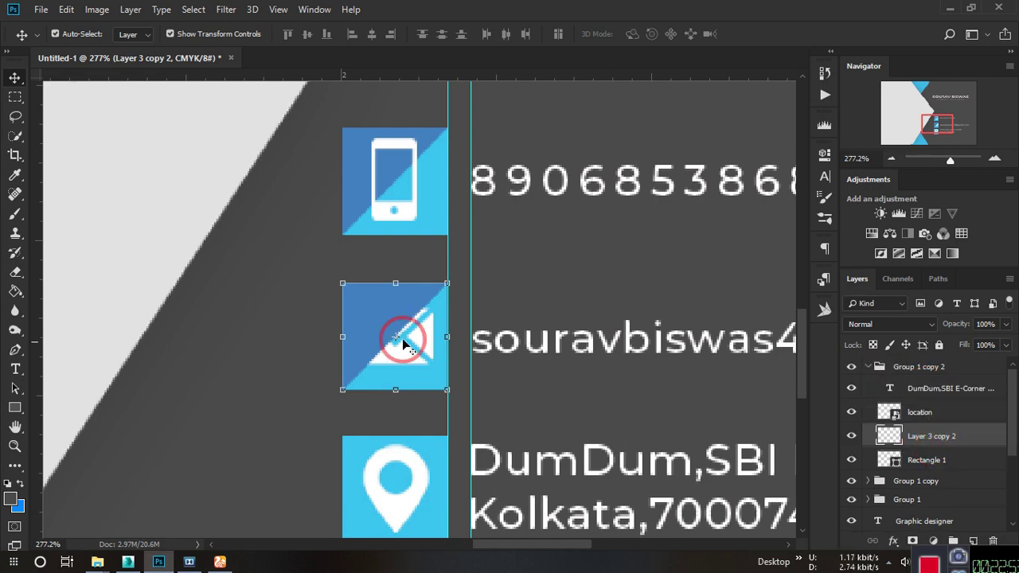
left_click_drag(403, 342, 409, 496)
scroll(424, 443, "up", 6)
key("ctrl+0")
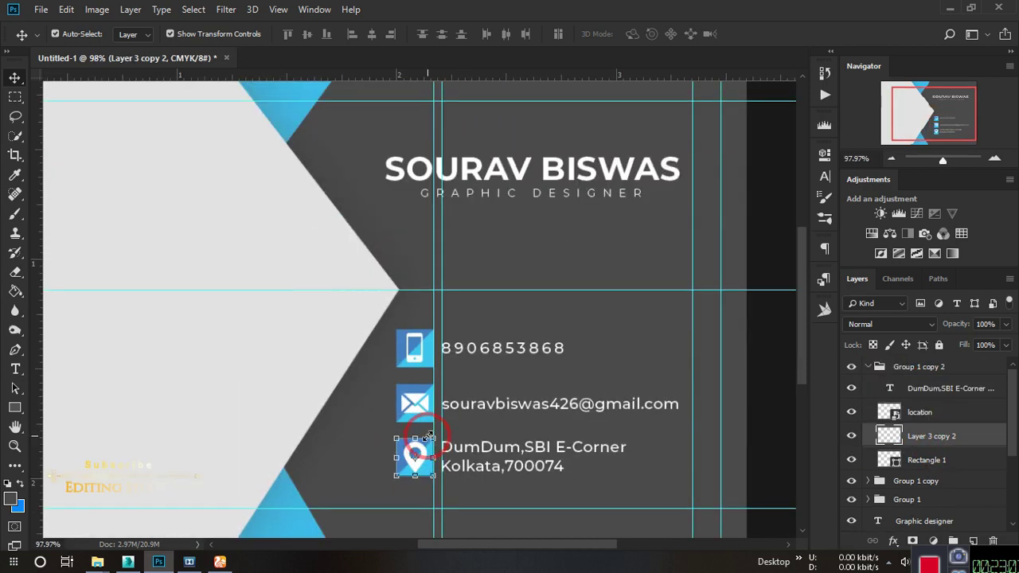
Remove the five horizontal guides, including the centre one, from the card.
scroll(469, 276, "down", 2)
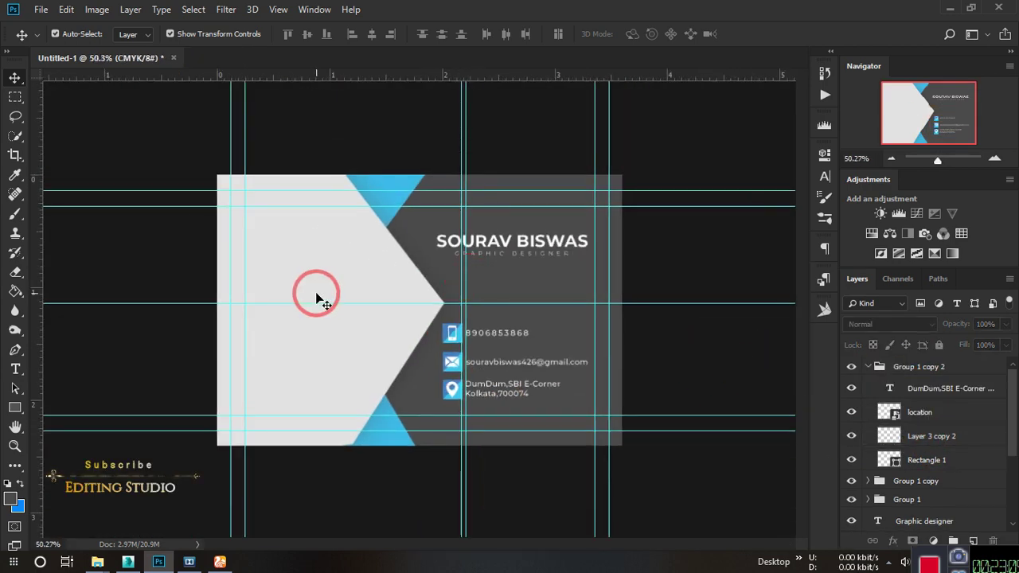
left_click_drag(186, 190, 198, 77)
left_click_drag(167, 431, 189, 558)
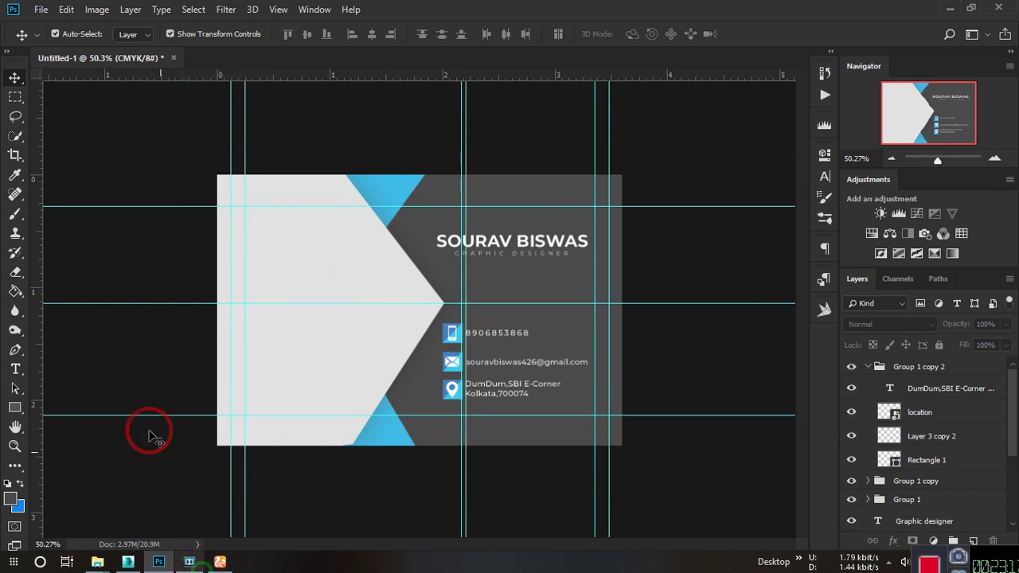
left_click_drag(141, 415, 131, 75)
left_click_drag(122, 206, 155, 74)
left_click_drag(186, 302, 196, 74)
Remove all the vertical guides and select Layer 1, the dark card panel.
left_click_drag(232, 230, 5, 135)
left_click_drag(245, 135, 5, 134)
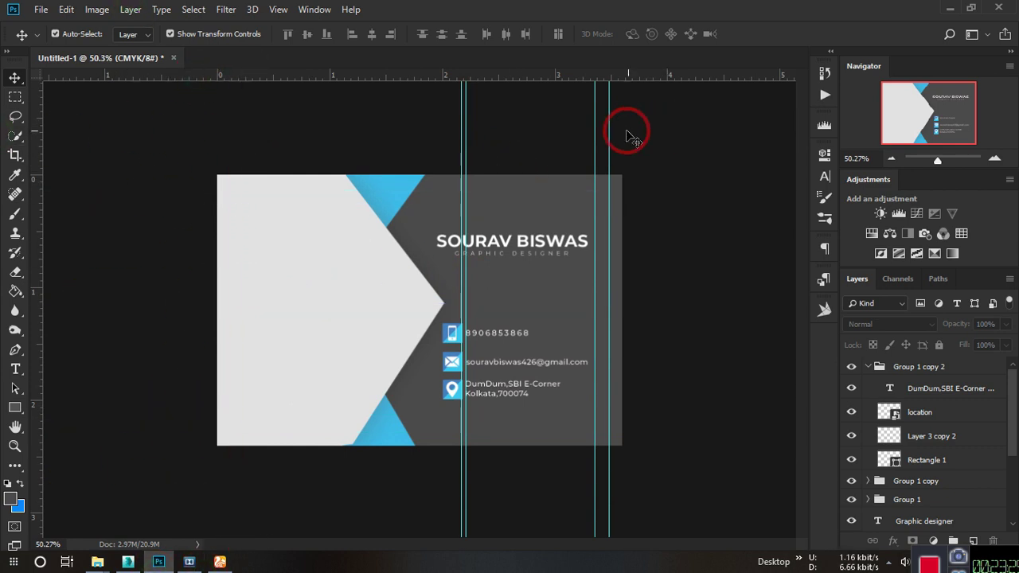
left_click_drag(610, 132, 939, 143)
left_click_drag(592, 136, 941, 151)
left_click_drag(464, 138, 939, 145)
left_click_drag(461, 139, 1015, 148)
scroll(468, 425, "up", 4)
scroll(468, 426, "down", 4)
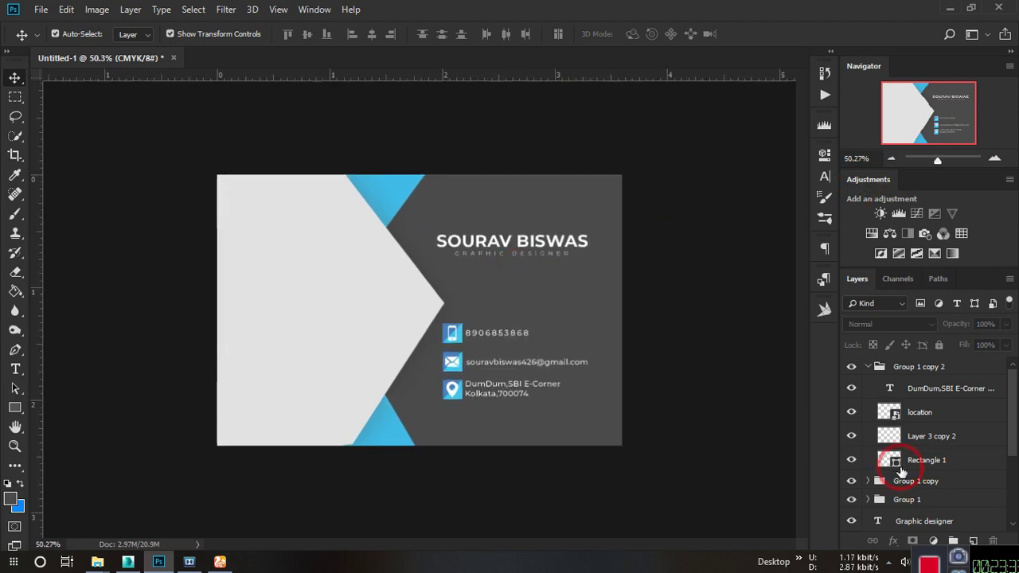
scroll(900, 468, "down", 5)
scroll(911, 476, "up", 3)
left_click(880, 500)
Select the dark panel on Layer 1, sample its dark grey, and fill the selection with it.
left_click(879, 498, "ctrl")
left_click(10, 500)
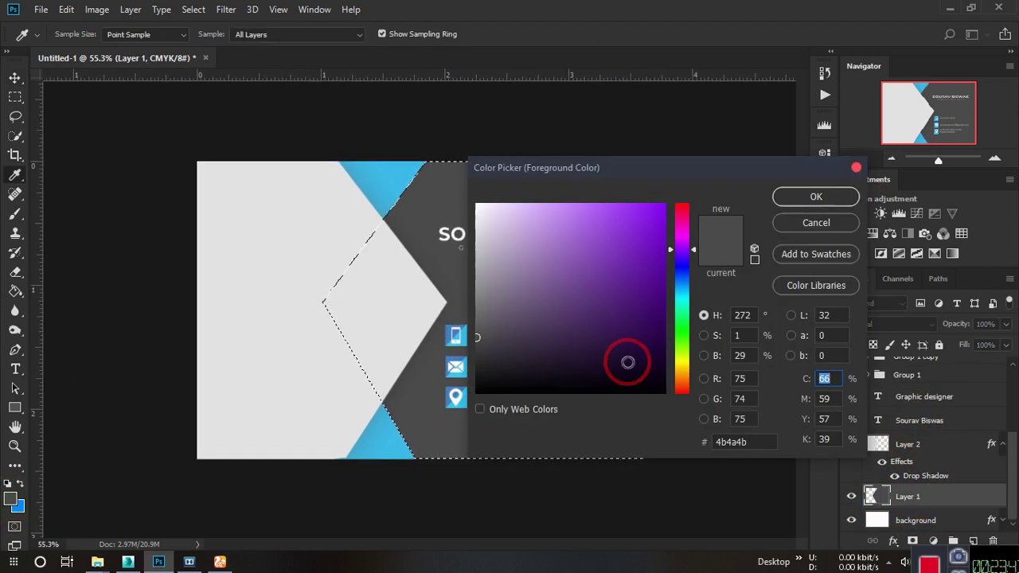
left_click(18, 508)
key("Escape")
left_click(20, 510)
scroll(420, 312, "up", 1)
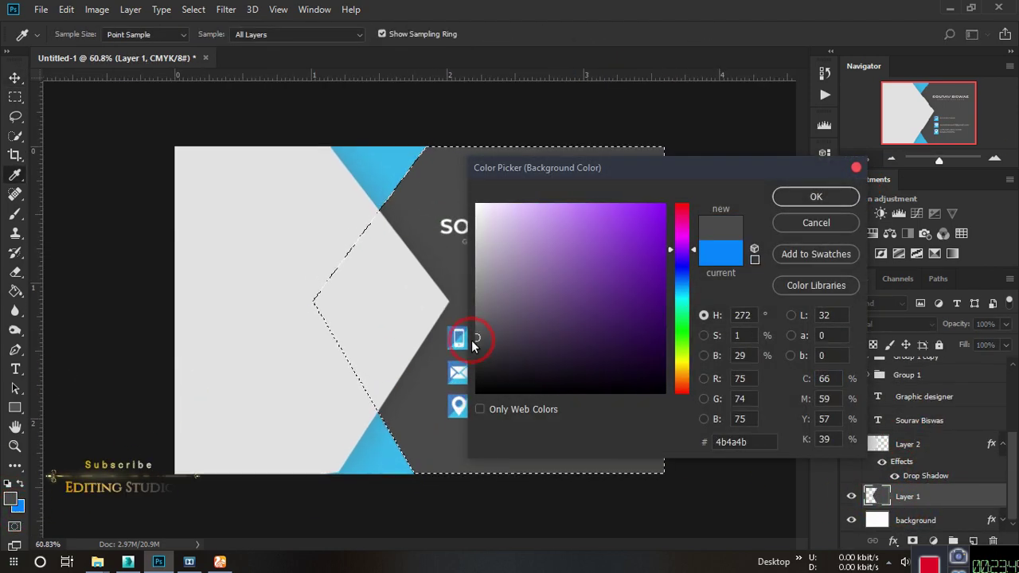
left_click(466, 341)
key("Return")
key("v")
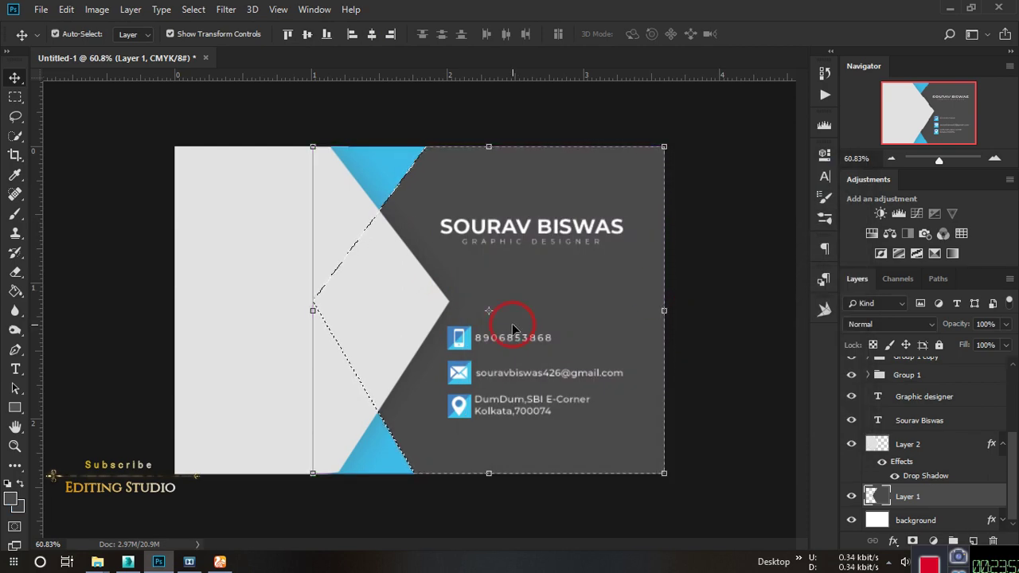
key("ctrl+BackSpace")
scroll(518, 319, "down", 3)
left_click(716, 275, "ctrl")
Sample the dark grey beside the phone icon as the new colour.
scroll(496, 273, "up", 4)
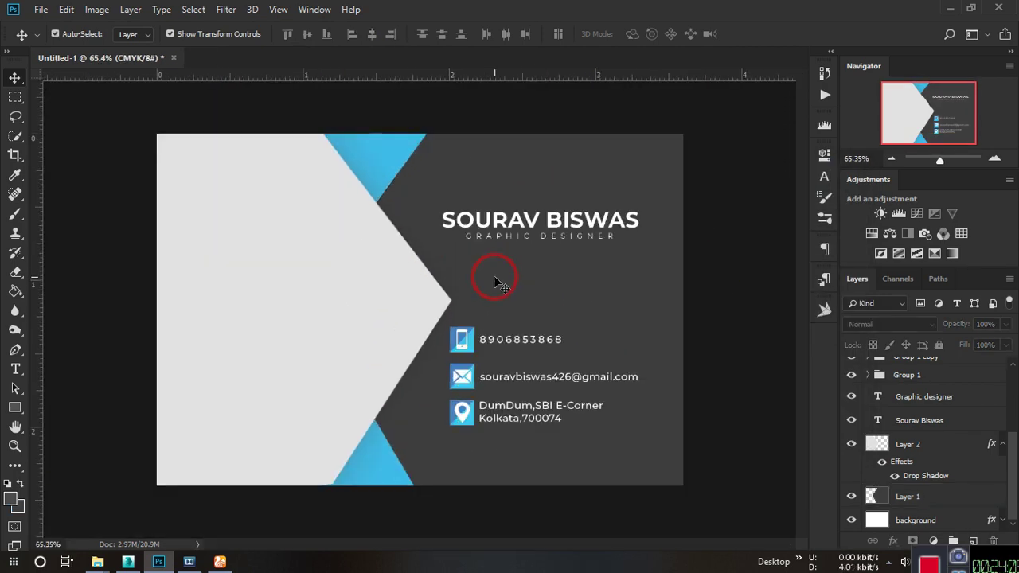
scroll(496, 273, "down", 1)
left_click(871, 496, "ctrl")
left_click(20, 510)
left_click_drag(603, 290, 728, 215)
key("Return")
Clear the selection, cancel the accidental transform on Layer 1, and open the File menu.
left_click(919, 490)
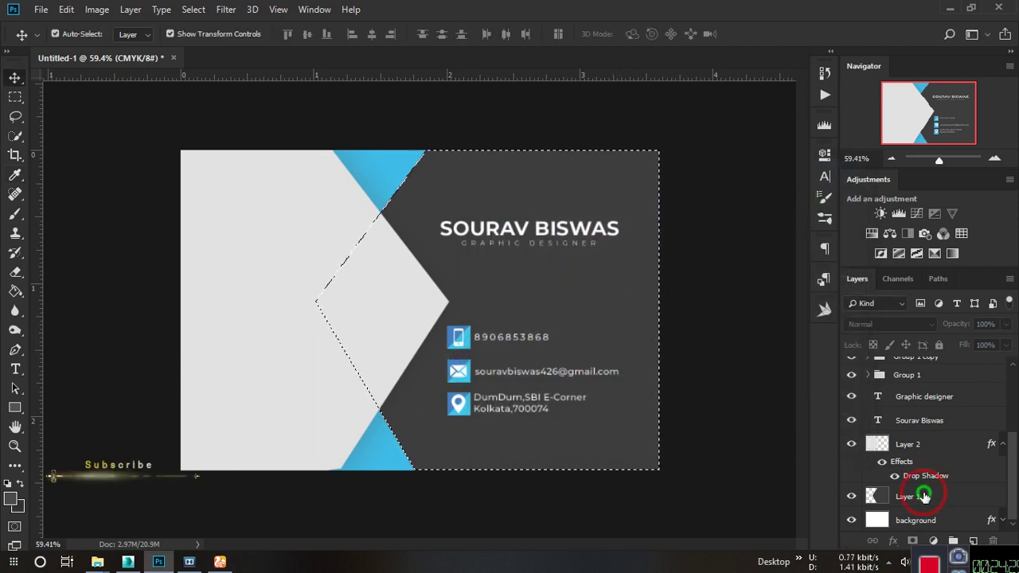
key("ctrl+d")
left_click(673, 250)
scroll(771, 277, "down", 5)
key("Return")
left_click(477, 208)
scroll(316, 320, "up", 7)
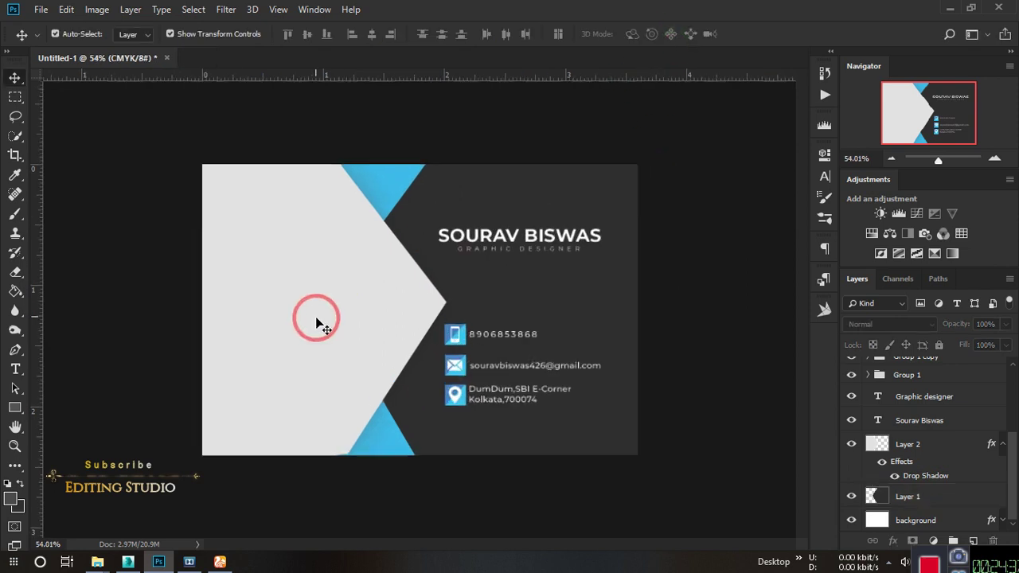
scroll(344, 309, "down", 1)
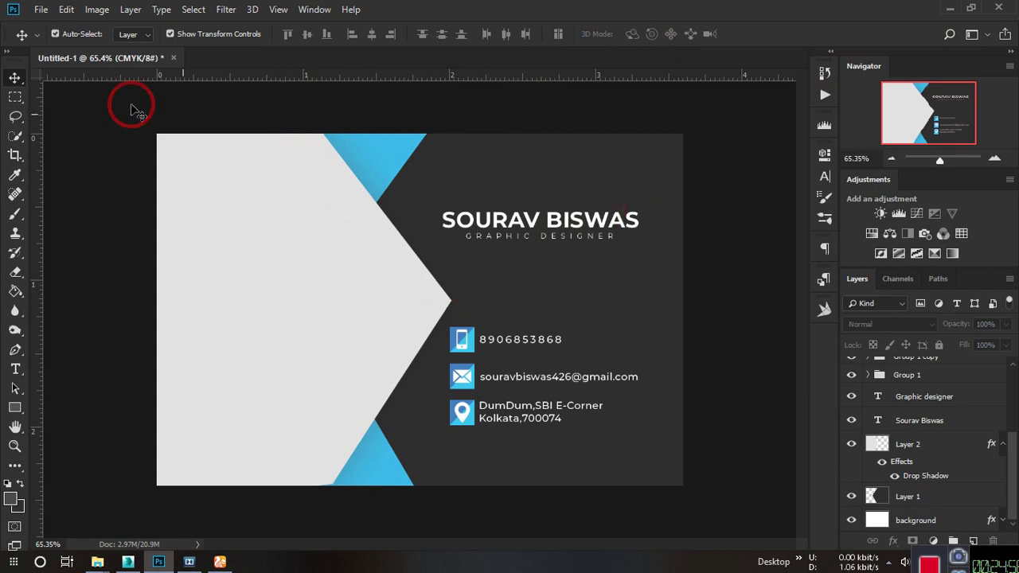
left_click(41, 10)
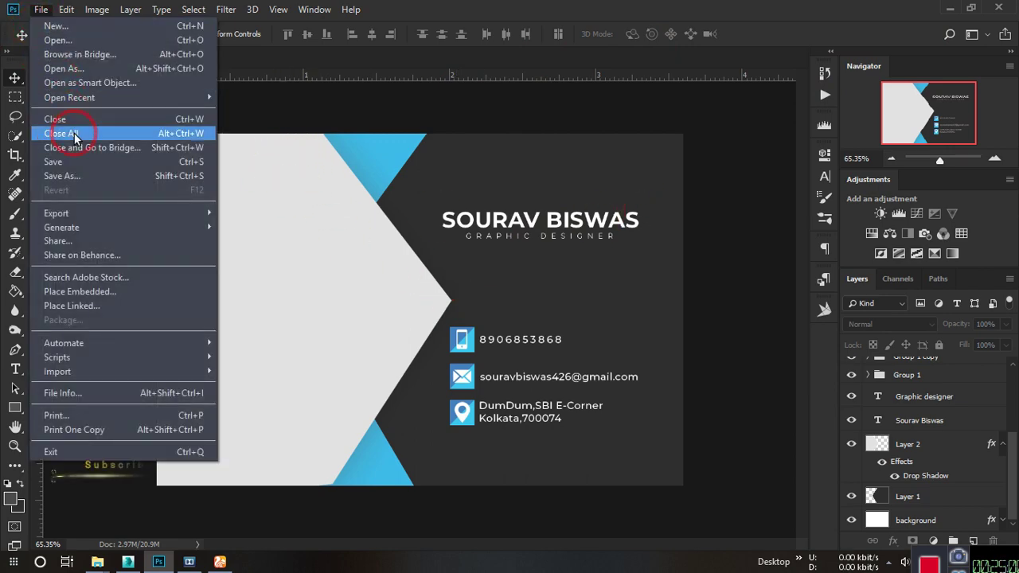
Save the card as JPEG 'buisness card front page' in the buisness card folder at maximum quality.
left_click(77, 176)
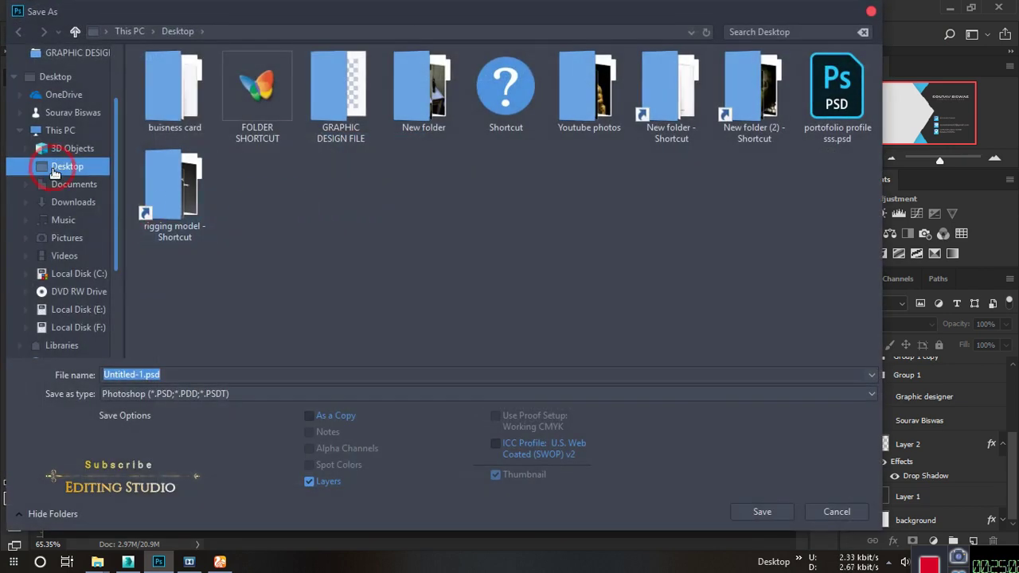
left_click(177, 378)
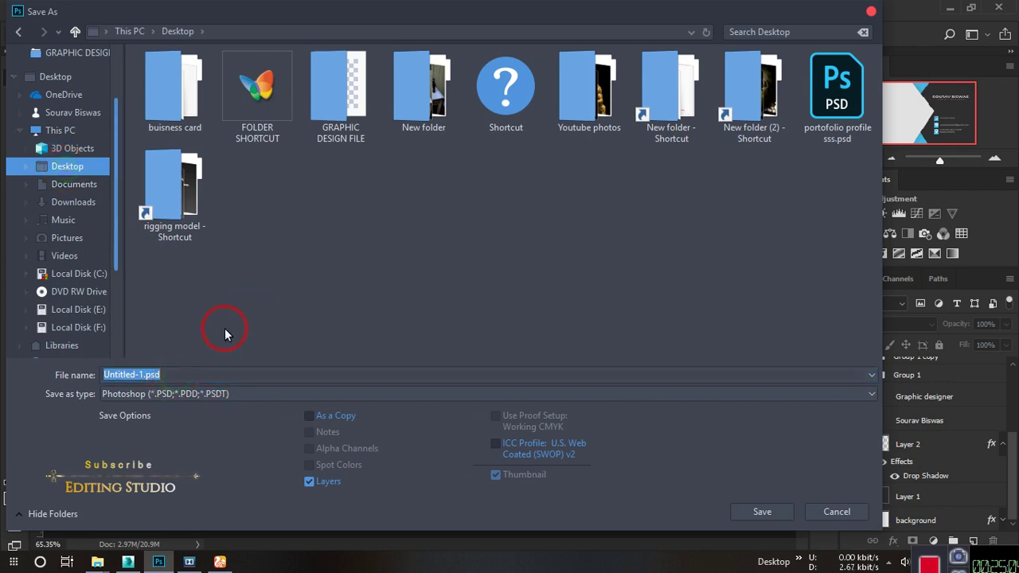
type("buisnw")
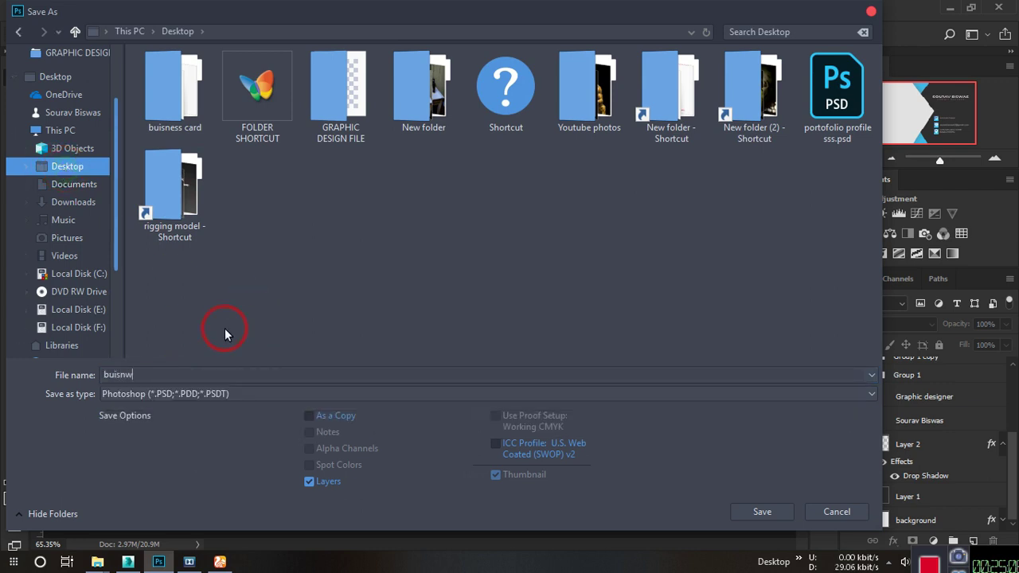
key("BackSpace")
type("ess ")
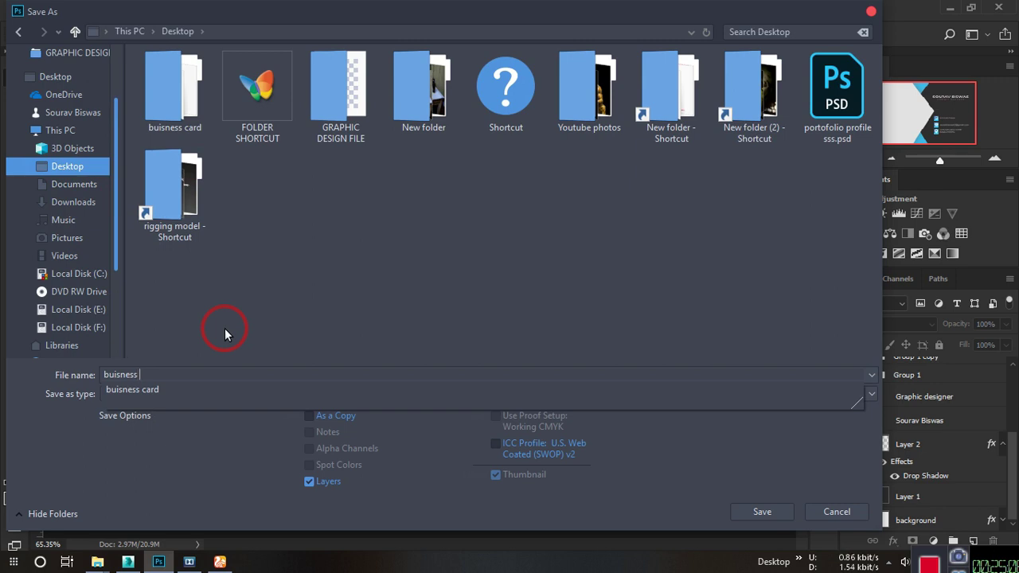
type("v")
key("BackSpace")
type("card")
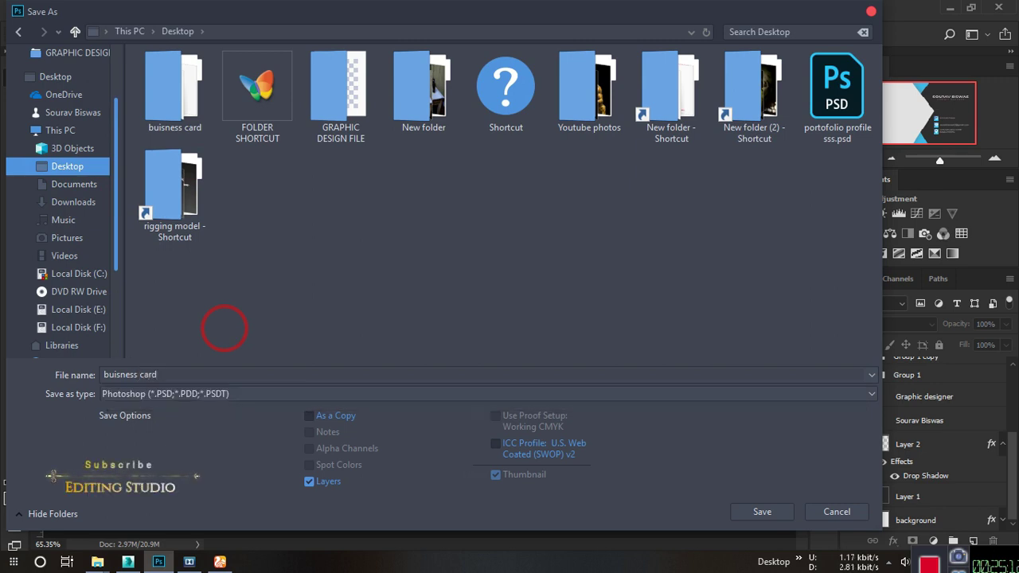
type(" front page")
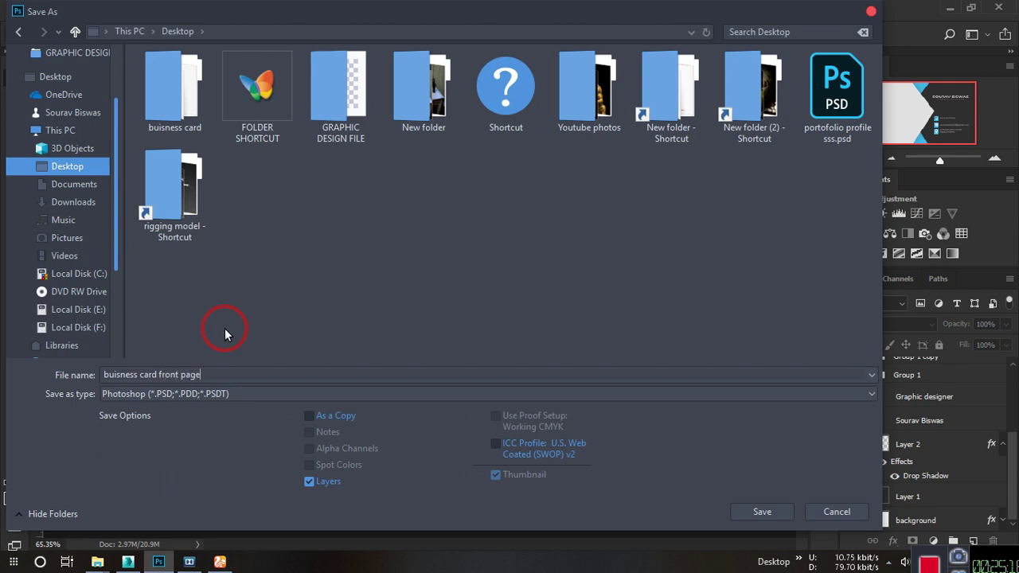
left_click(263, 394)
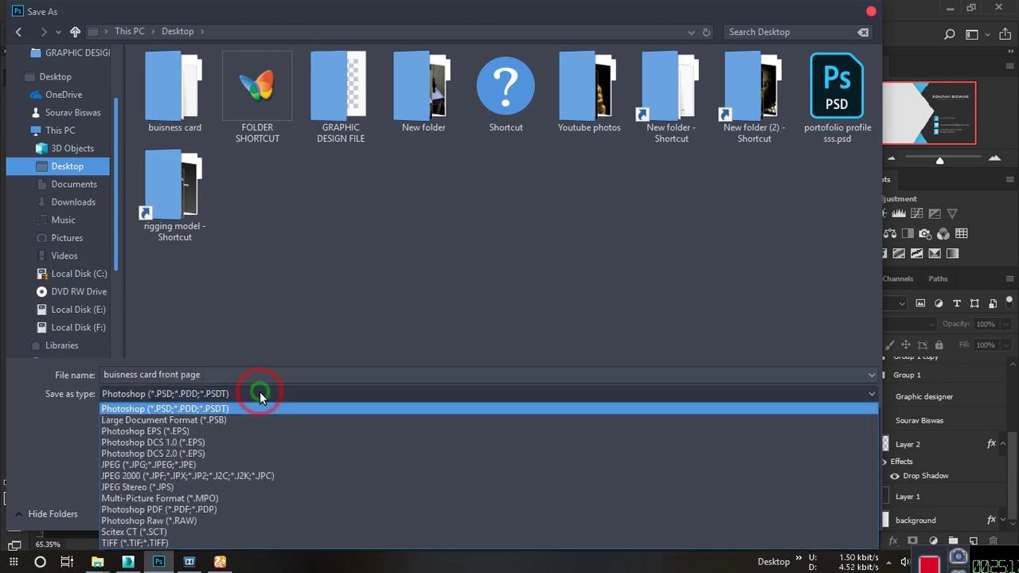
left_click(234, 464)
double_click(169, 99)
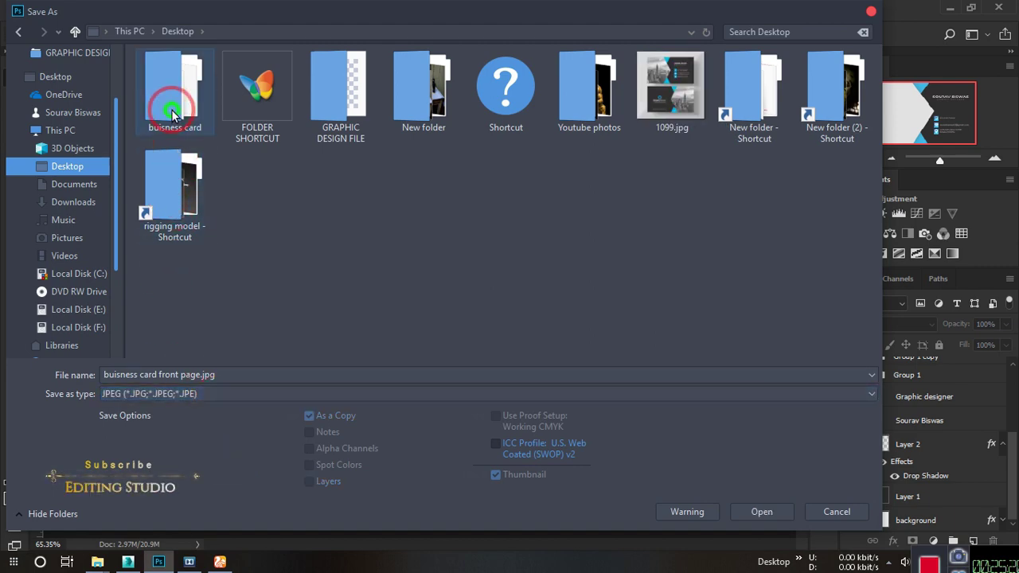
left_click(763, 512)
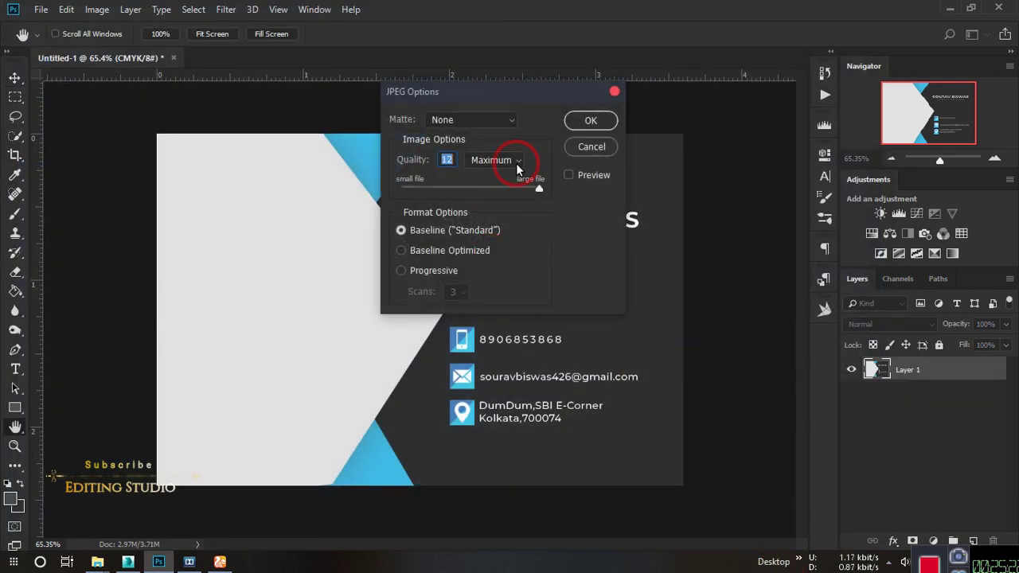
left_click(586, 123)
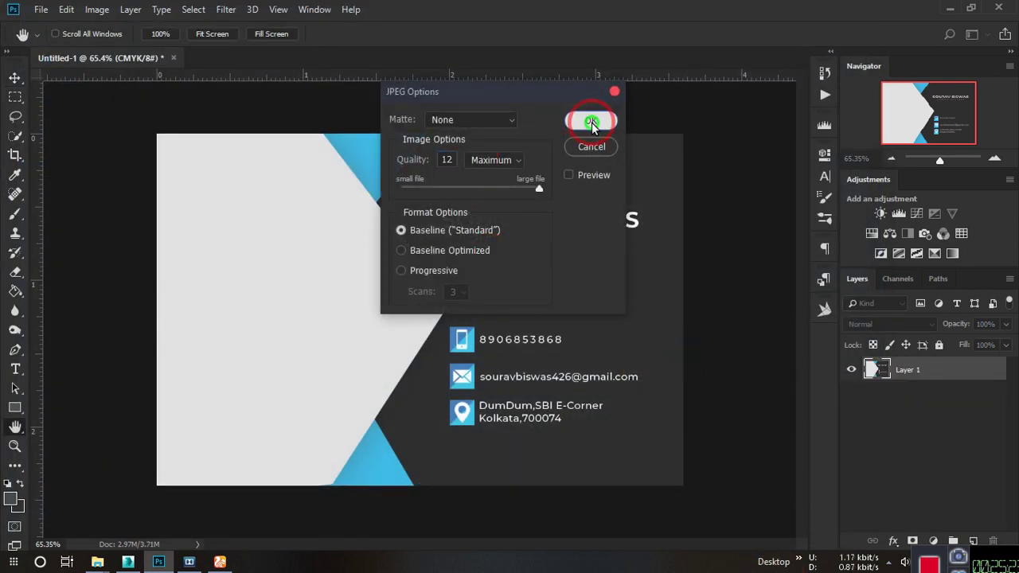
Save a Photoshop PSD copy named 'buisness card front page' in the same buisness card folder.
left_click(40, 9)
left_click(84, 173)
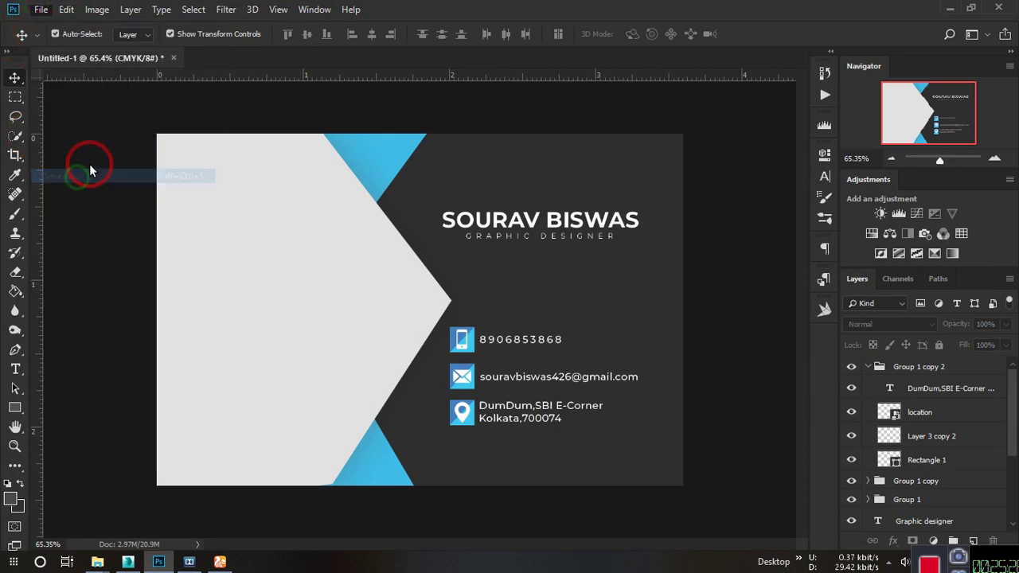
left_click(66, 167)
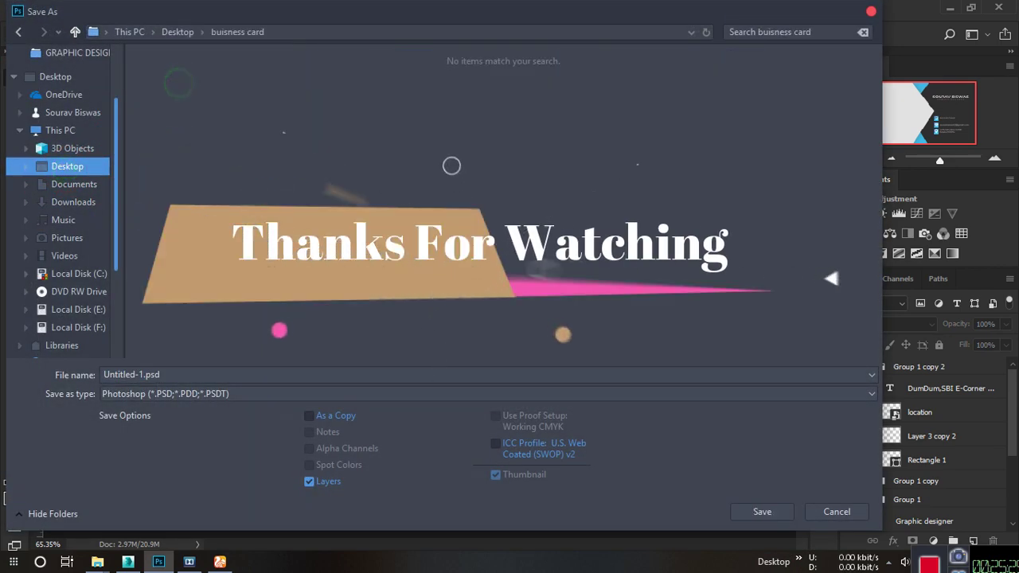
left_click(174, 397)
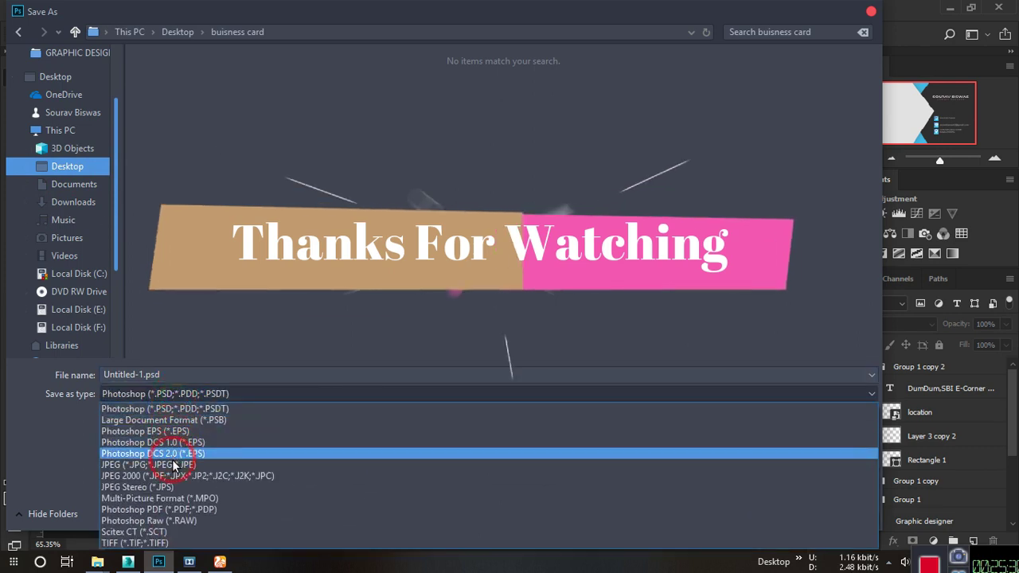
left_click(171, 466)
left_click(157, 70)
left_click(210, 393)
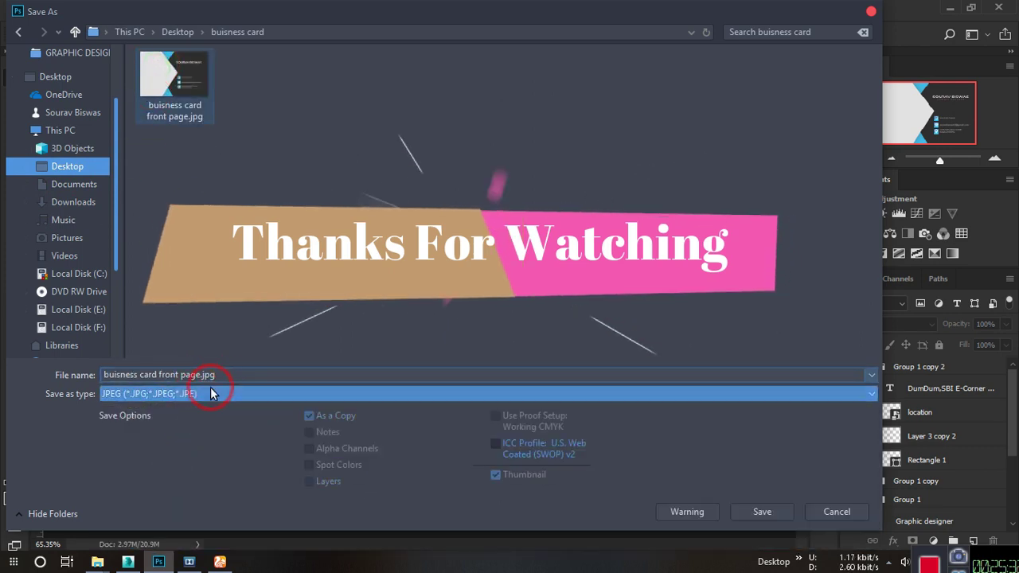
left_click(163, 416)
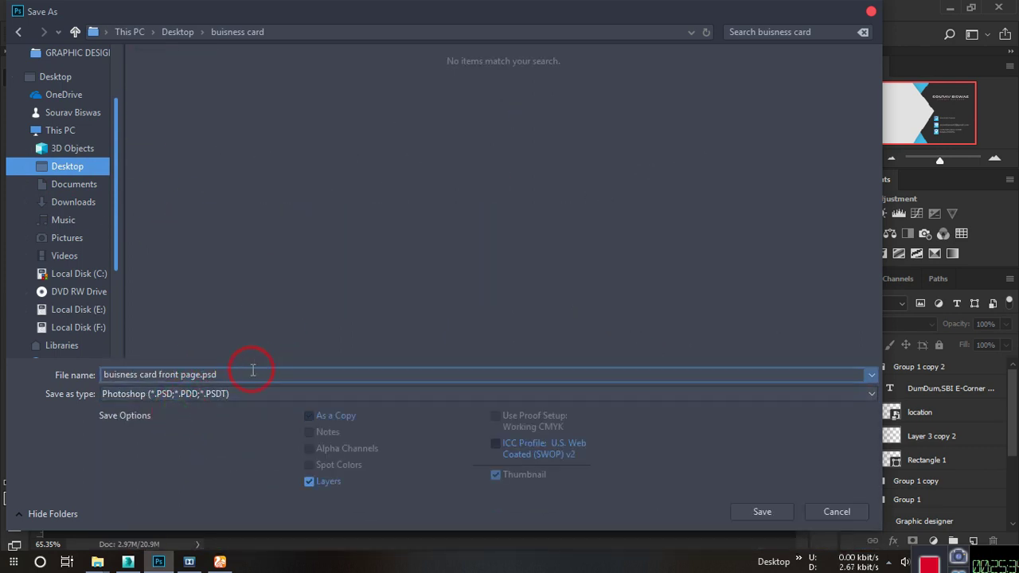
left_click(756, 511)
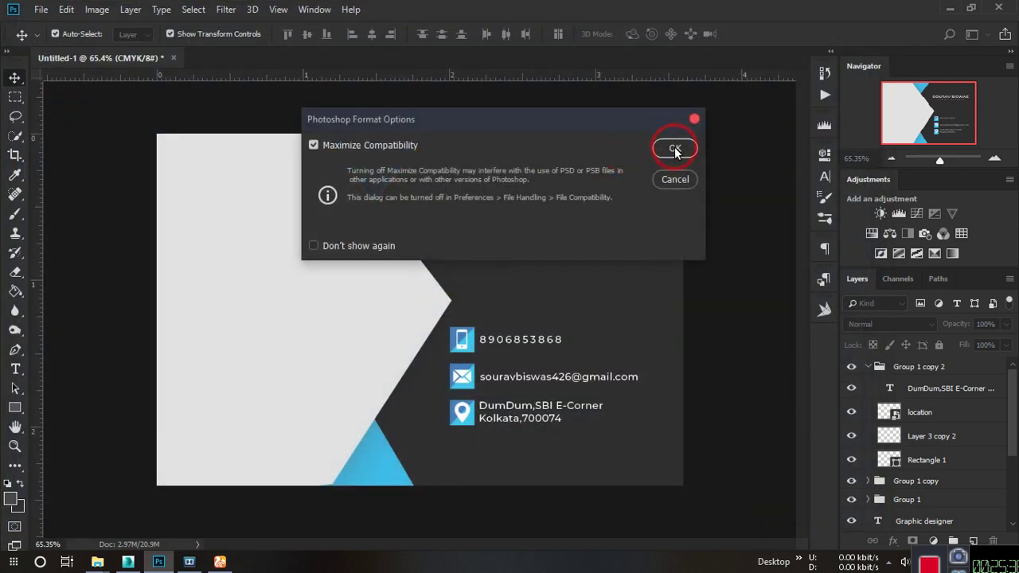
left_click(674, 149)
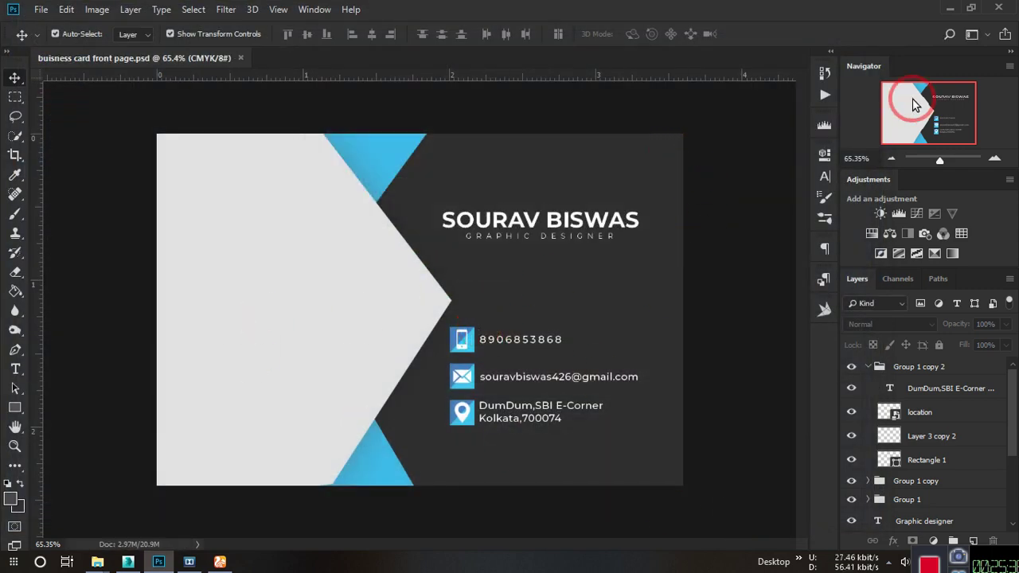
Minimize Photoshop and close both File Explorer windows to show the desktop.
left_click(945, 7)
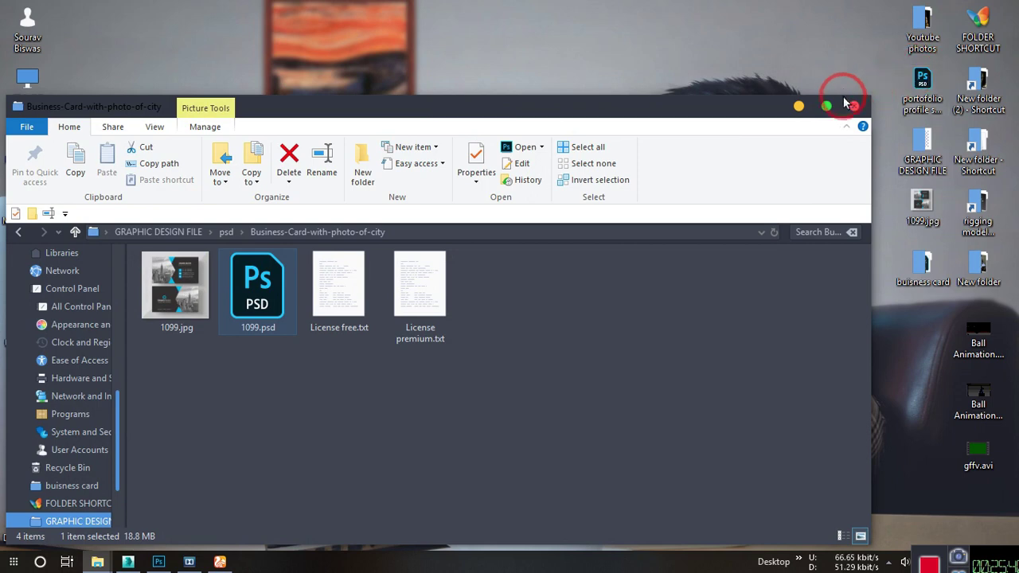
left_click(851, 104)
left_click(854, 142)
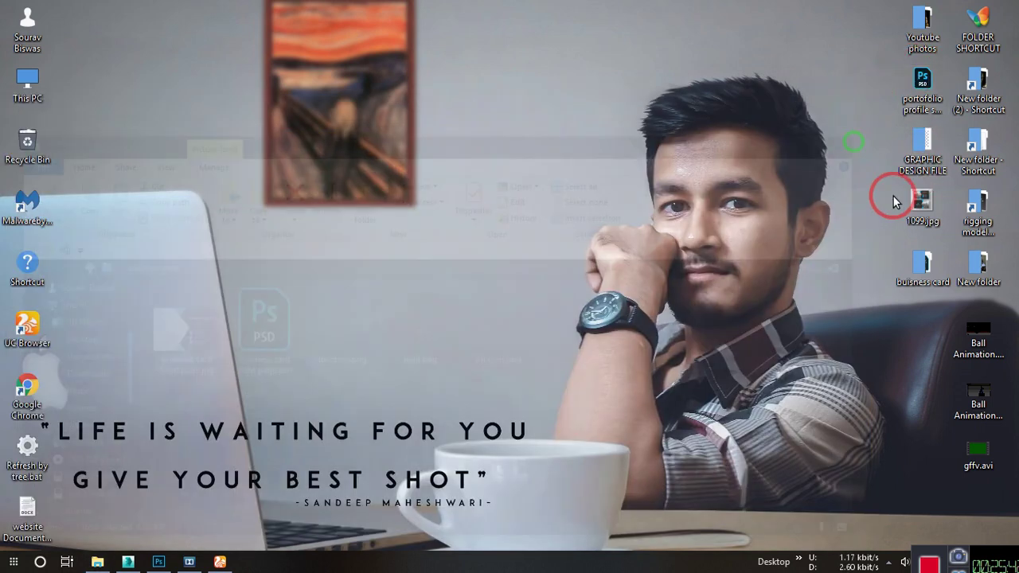